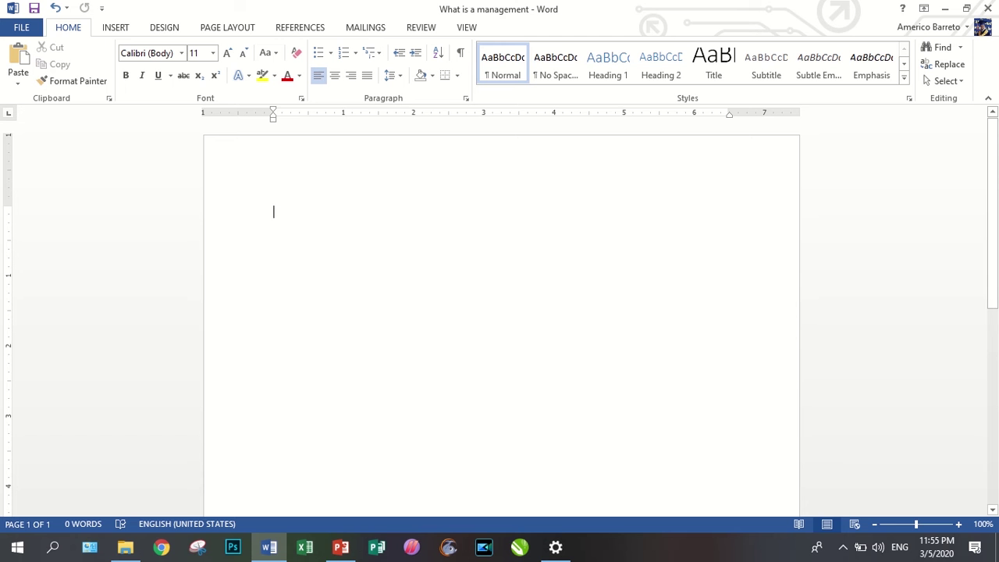
# Paste the copied management text into the blank document and set all of it in Times New Roman.
pyautogui.rightClick(274, 208)
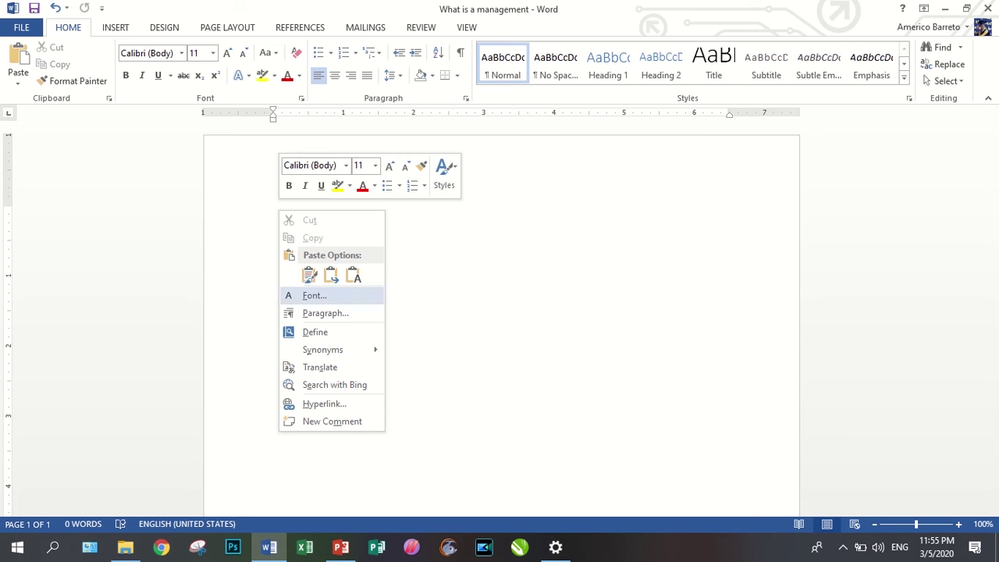
pyautogui.click(278, 274)
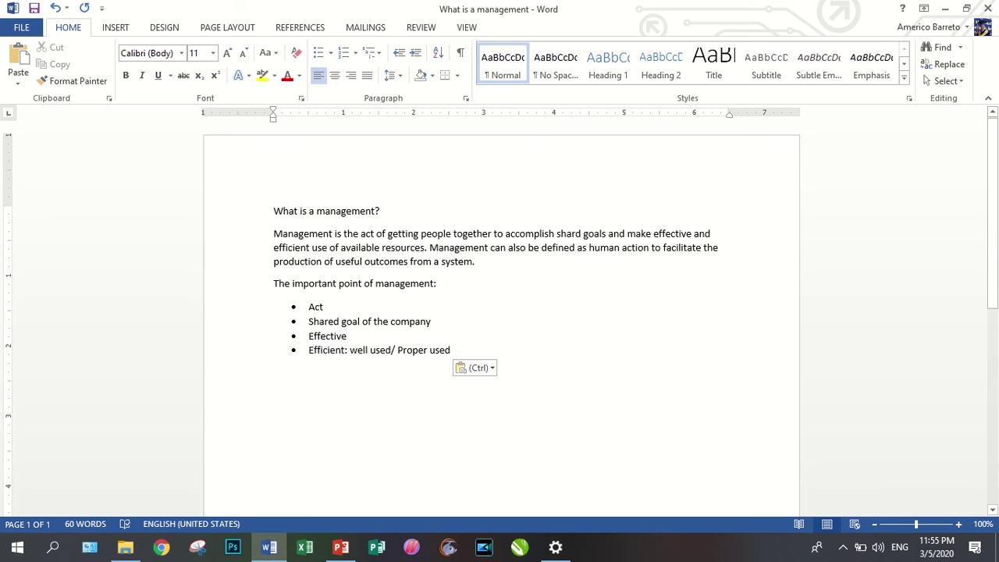
pyautogui.hotkey('ctrl', 'a')
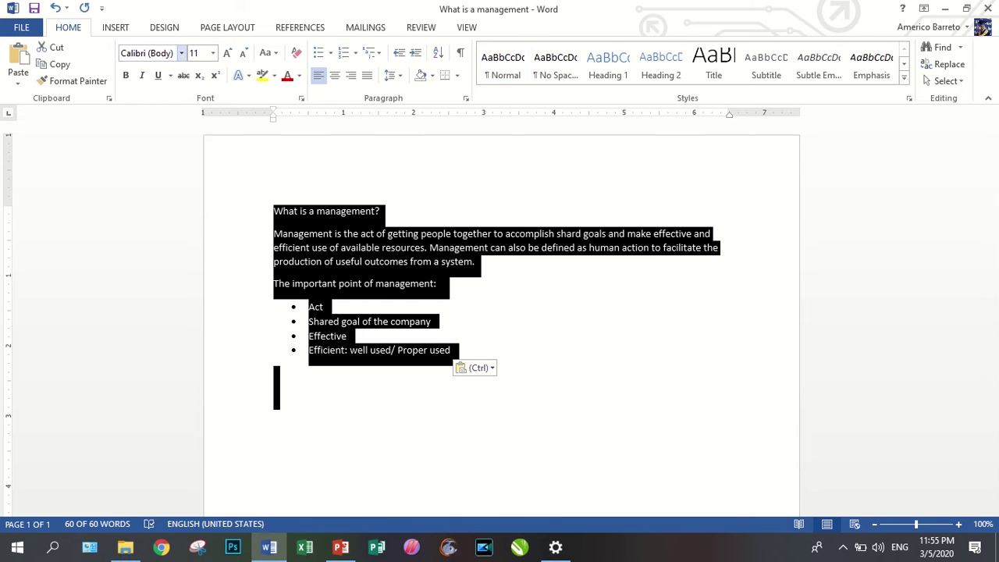
pyautogui.click(181, 54)
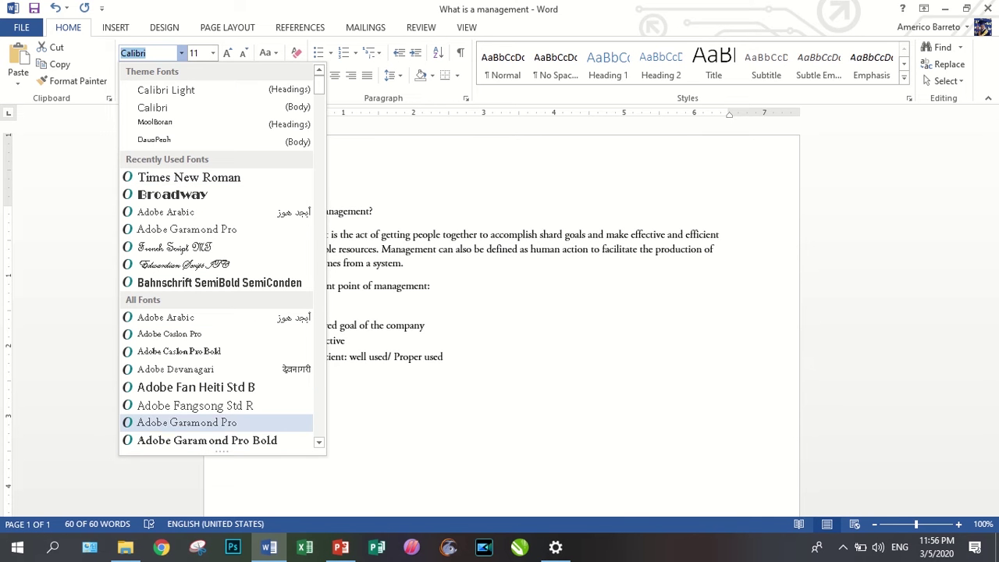
pyautogui.scroll(-1, 219, 422)
pyautogui.scroll(-2, 219, 414)
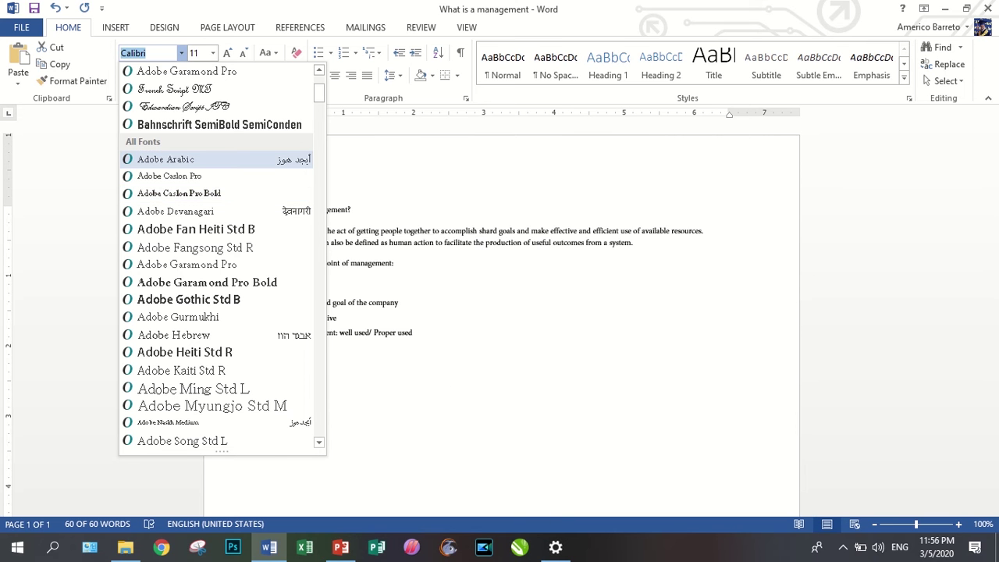
pyautogui.scroll(3, 218, 193)
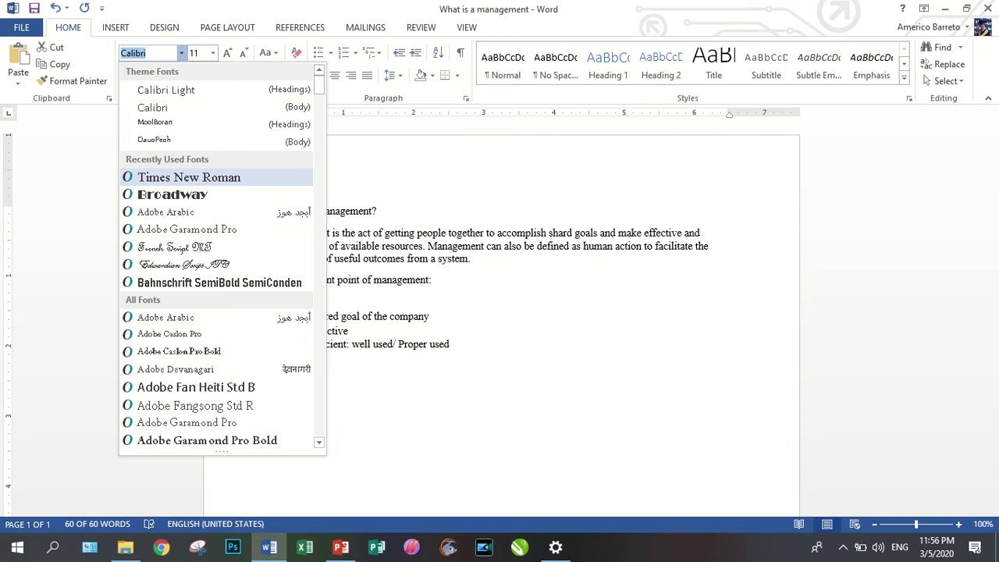
pyautogui.click(189, 177)
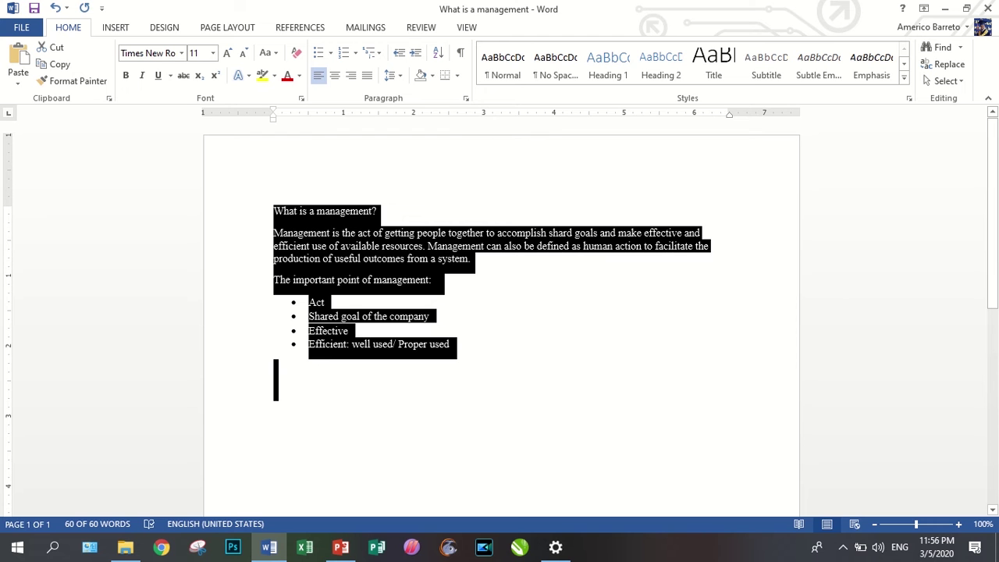
# Select the text from the heading through the last bullet and set its font size to 12.
pyautogui.click(378, 212)
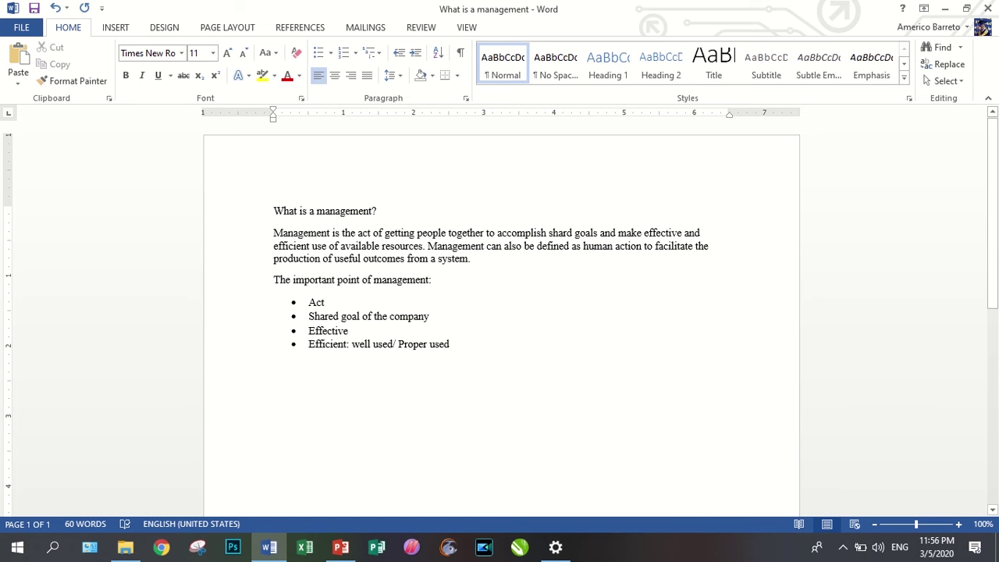
pyautogui.hotkey('shift', 'Down')
pyautogui.hotkey('shift', 'Down')
pyautogui.hotkey('shift', 'Down')
pyautogui.hotkey('shift', 'Down')
pyautogui.hotkey('shift', 'Down')
pyautogui.hotkey('shift', 'Down')
pyautogui.hotkey('shift', 'Down')
pyautogui.hotkey('shift', 'Down')
pyautogui.hotkey('shift', 'Down')
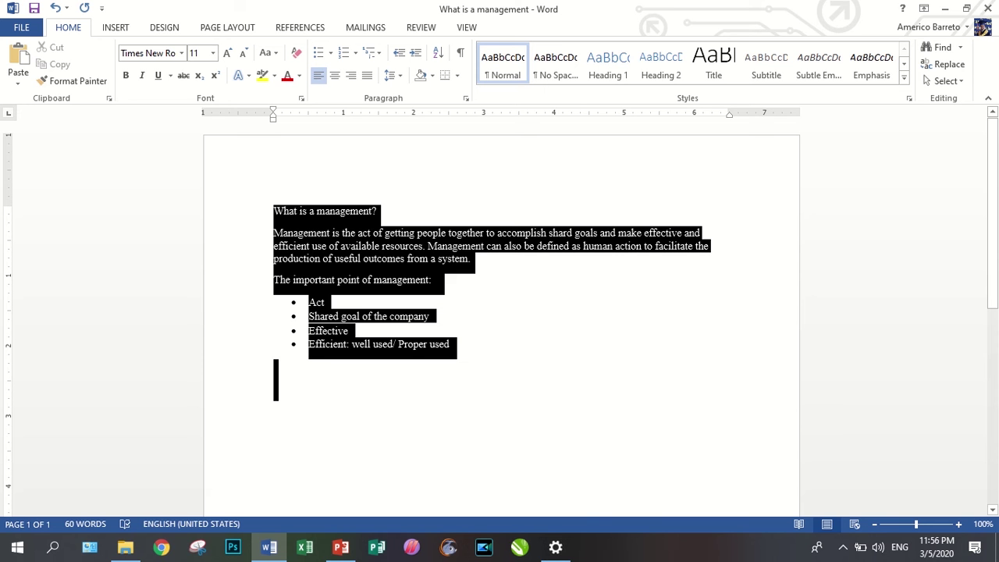
pyautogui.hotkey('shift', 'Left')
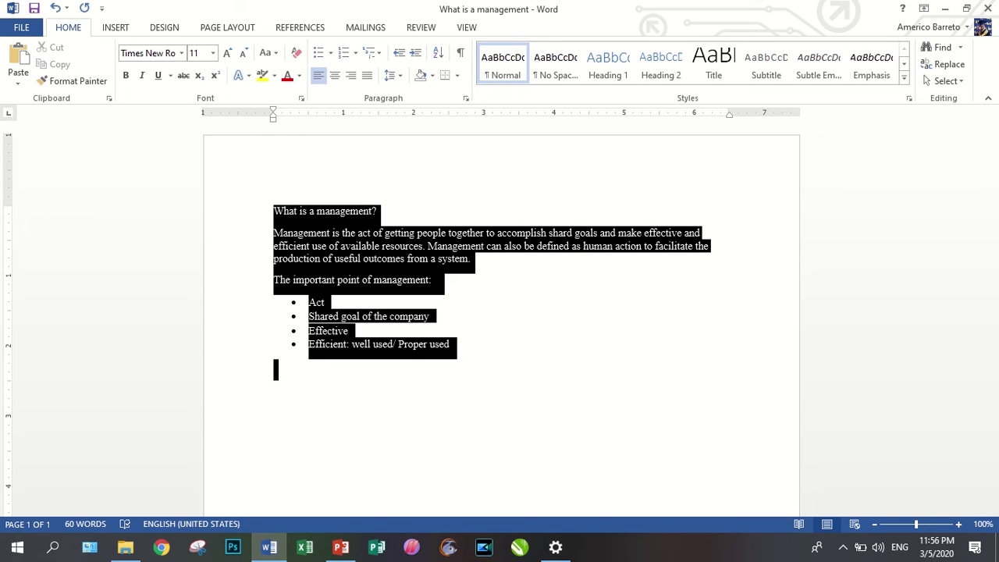
pyautogui.hotkey('shift', 'Left')
pyautogui.hotkey('shift', 'Left')
pyautogui.hotkey('shift', 'Left')
pyautogui.hotkey('shift', 'Left')
pyautogui.hotkey('shift', 'Up')
pyautogui.hotkey('shift', 'Down')
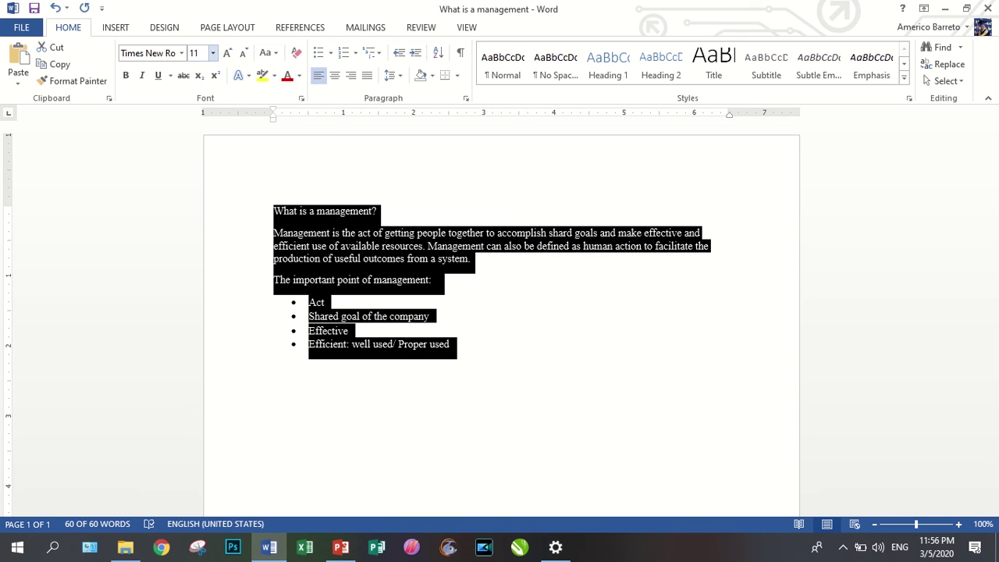
pyautogui.click(212, 53)
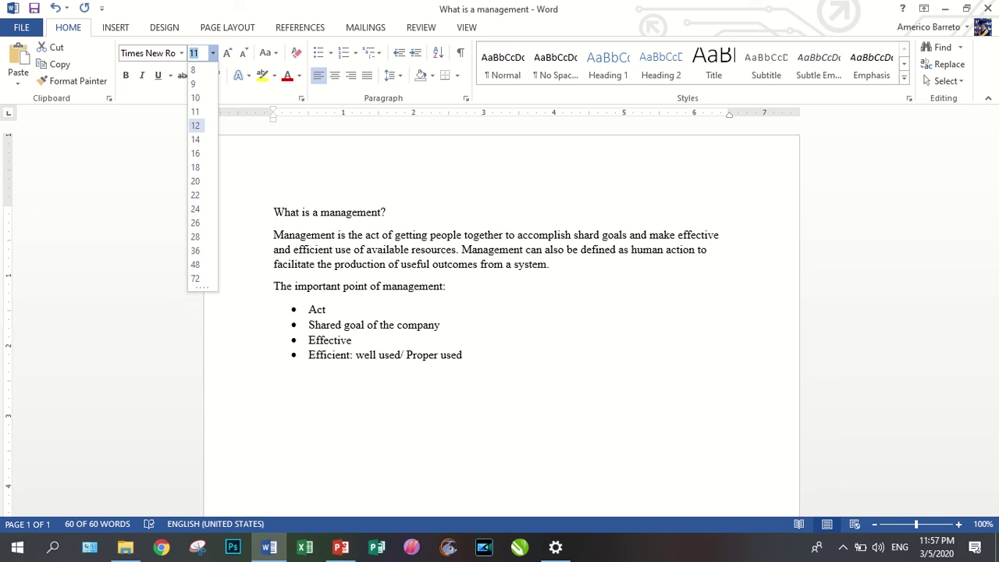
pyautogui.click(195, 126)
# Enlarge all the document text stepwise to size 26.
pyautogui.hotkey('ctrl', 'a')
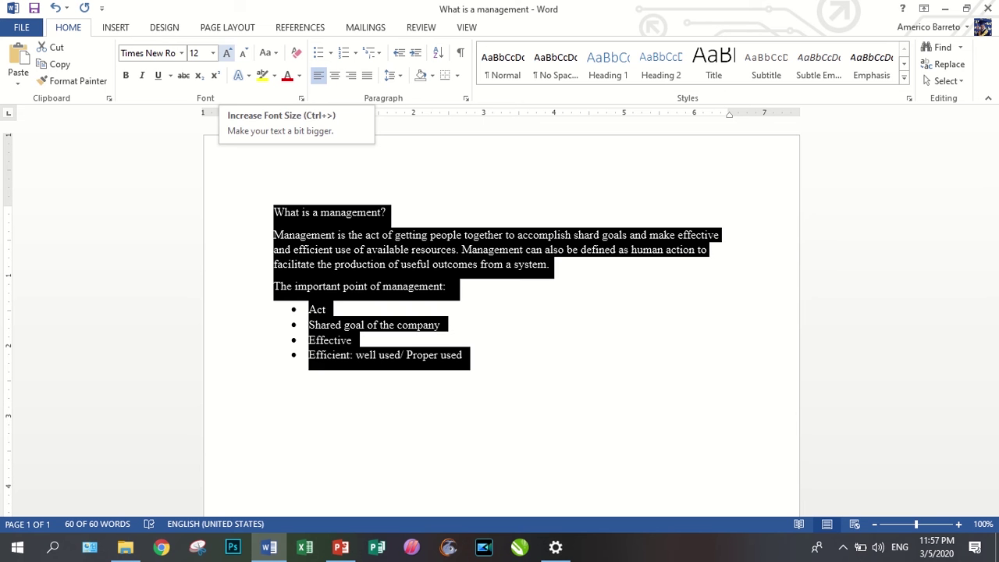
pyautogui.click(227, 52)
pyautogui.click(227, 52)
pyautogui.click(227, 53)
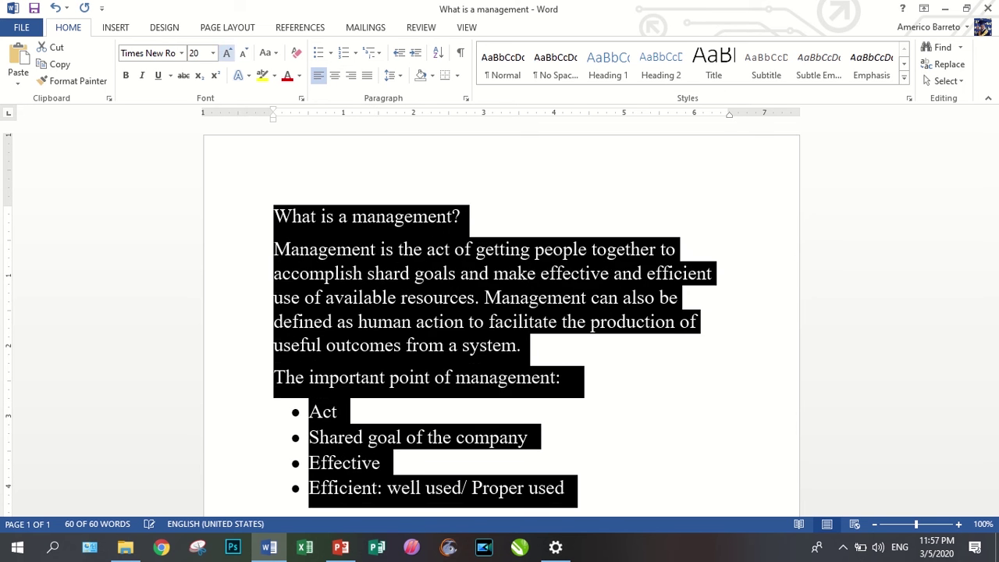
pyautogui.click(227, 52)
pyautogui.click(228, 52)
pyautogui.click(227, 52)
pyautogui.click(227, 52)
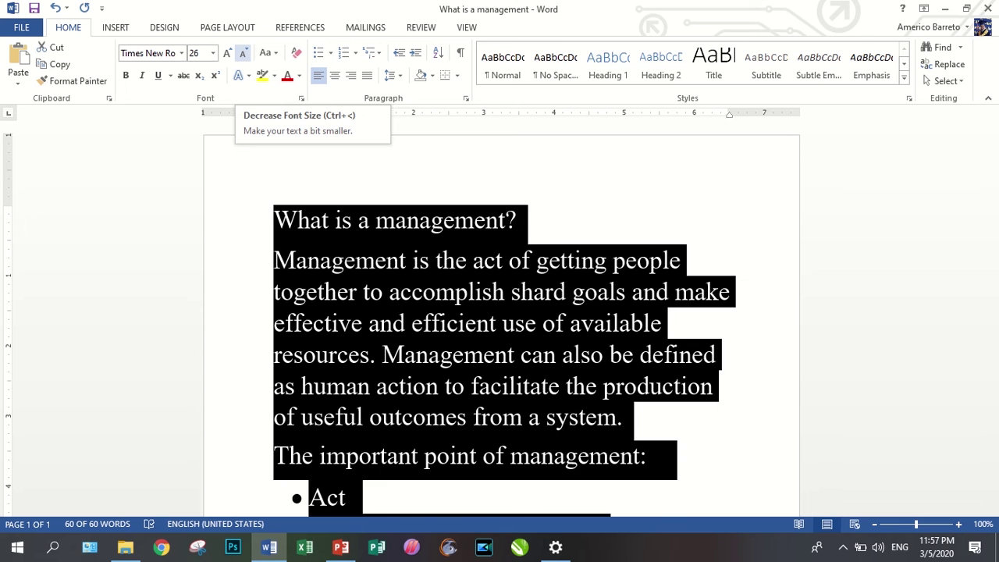
# Shrink the selected text stepwise to size 6.
pyautogui.click(243, 52)
pyautogui.click(243, 52)
pyautogui.click(243, 52)
pyautogui.click(243, 53)
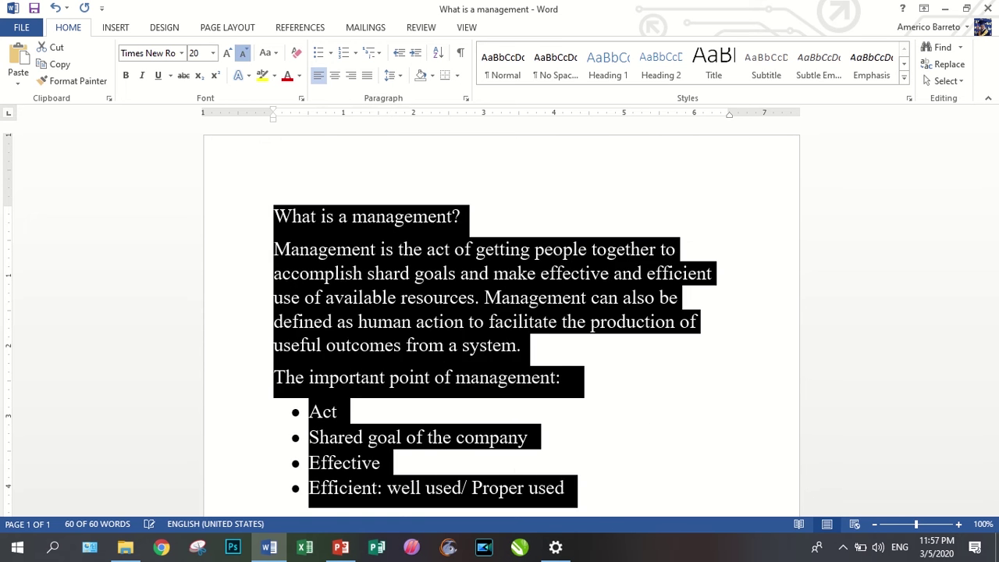
pyautogui.click(243, 53)
pyautogui.click(243, 52)
pyautogui.click(243, 52)
pyautogui.click(243, 52)
pyautogui.click(243, 52)
pyautogui.click(243, 52)
pyautogui.click(243, 52)
pyautogui.click(242, 52)
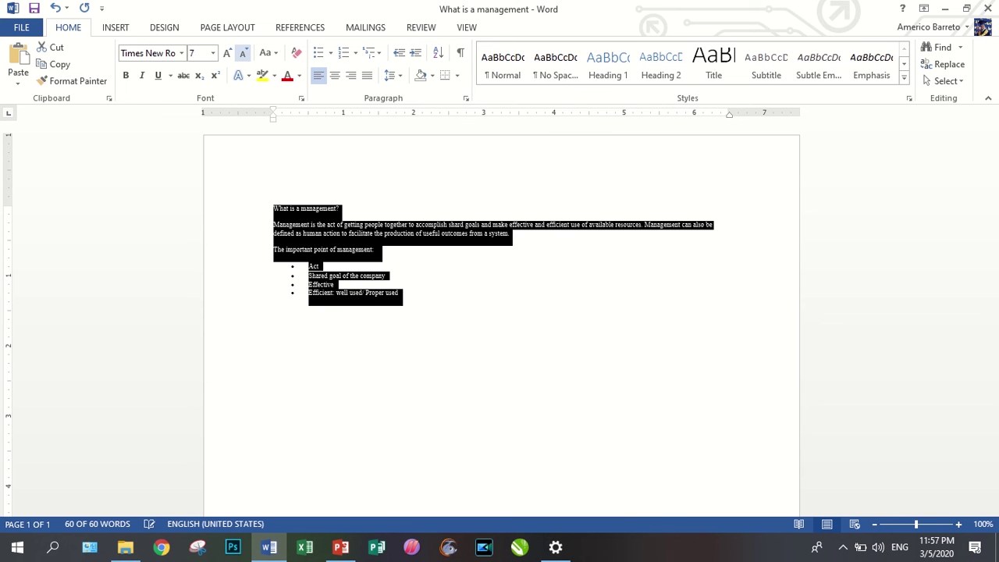
pyautogui.click(242, 53)
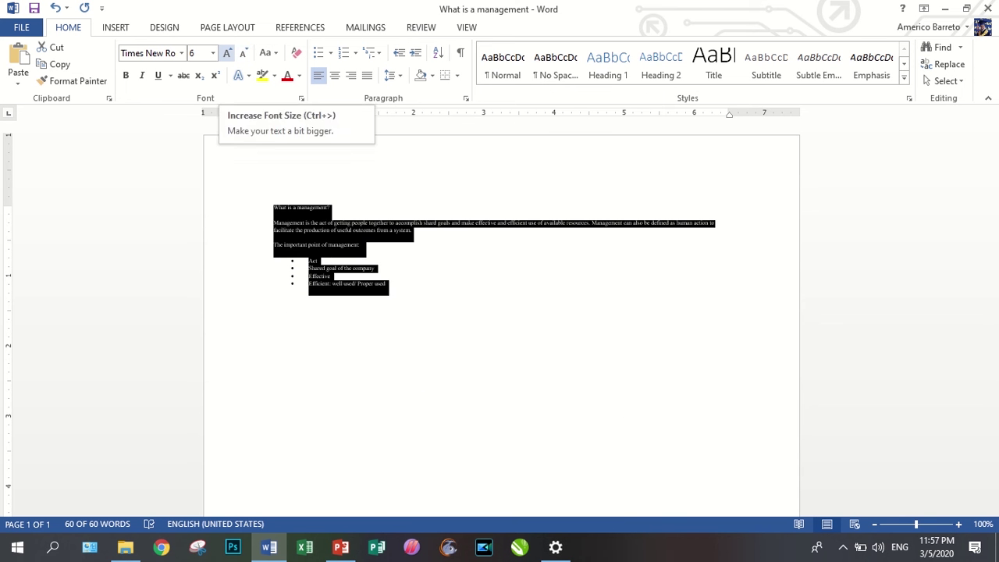
# Enlarge the selected text stepwise to size 16.
pyautogui.click(227, 52)
pyautogui.click(228, 52)
pyautogui.click(227, 52)
pyautogui.click(227, 52)
pyautogui.click(228, 52)
pyautogui.click(227, 53)
pyautogui.click(228, 53)
pyautogui.click(227, 52)
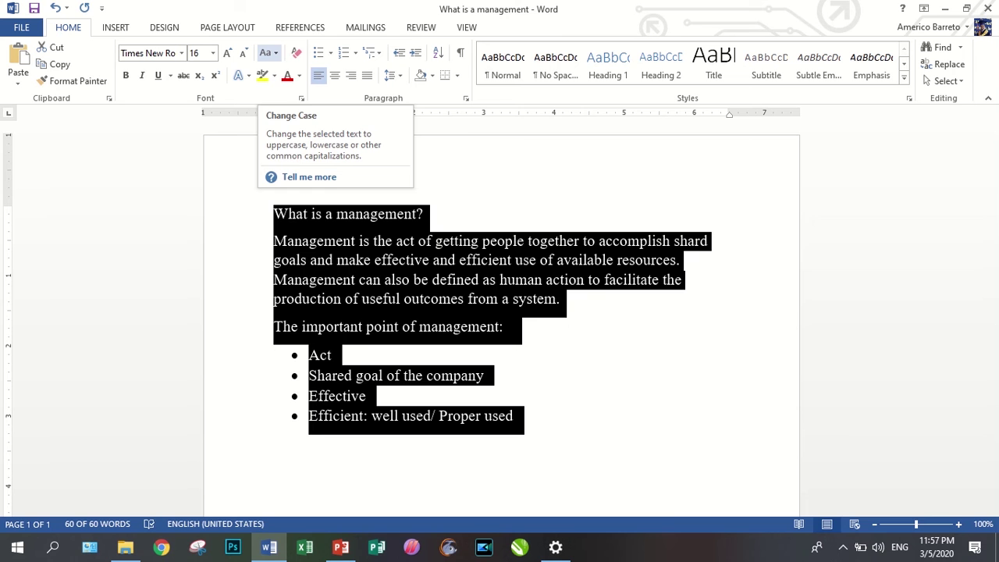
# Change the case of the selected text to lowercase and then to UPPERCASE.
pyautogui.click(268, 52)
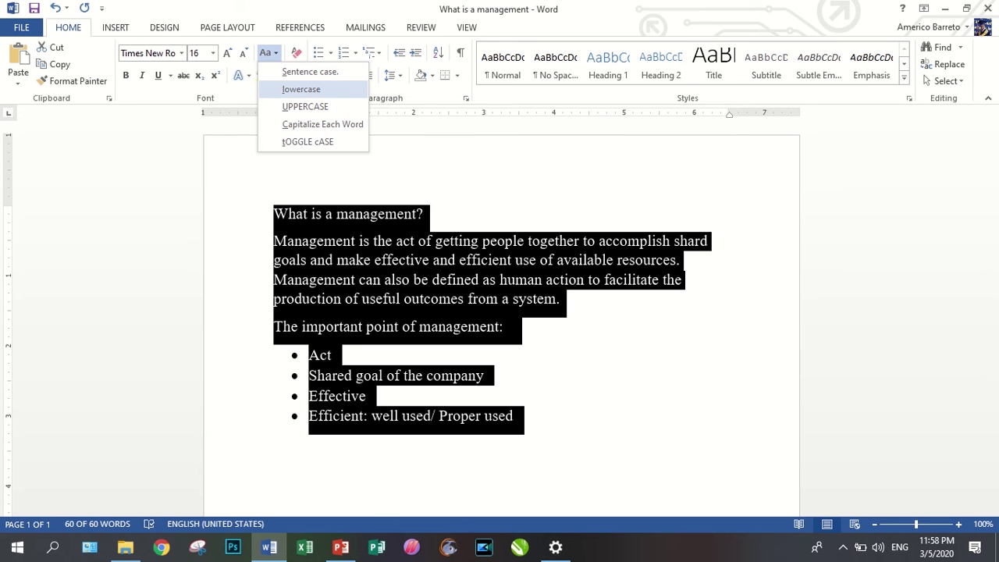
pyautogui.press('Return')
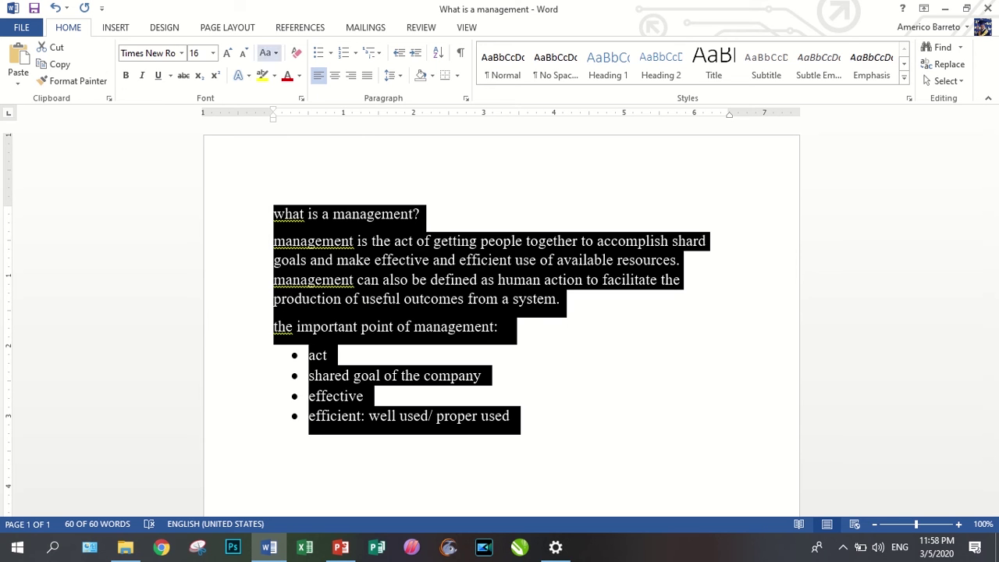
pyautogui.click(268, 53)
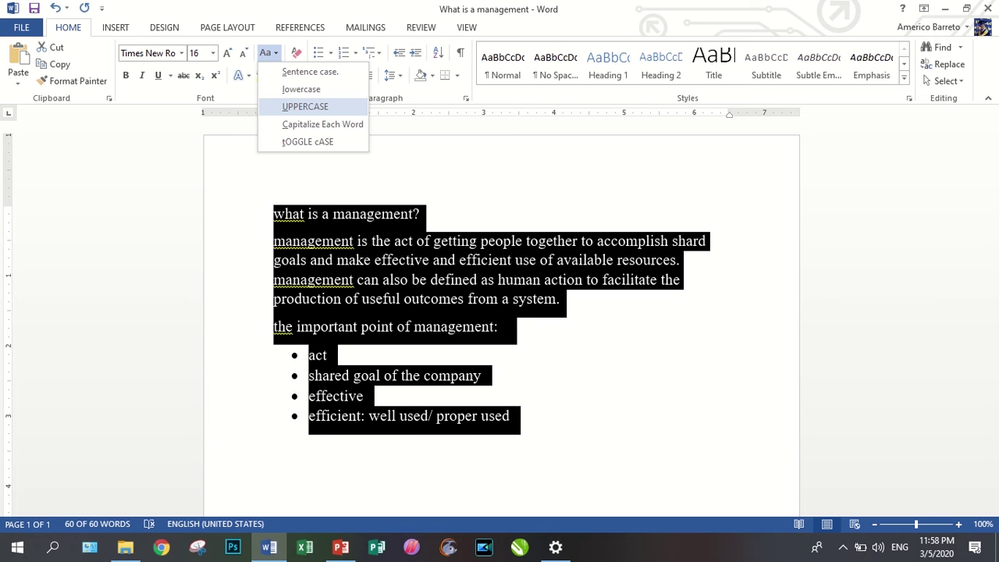
pyautogui.click(304, 106)
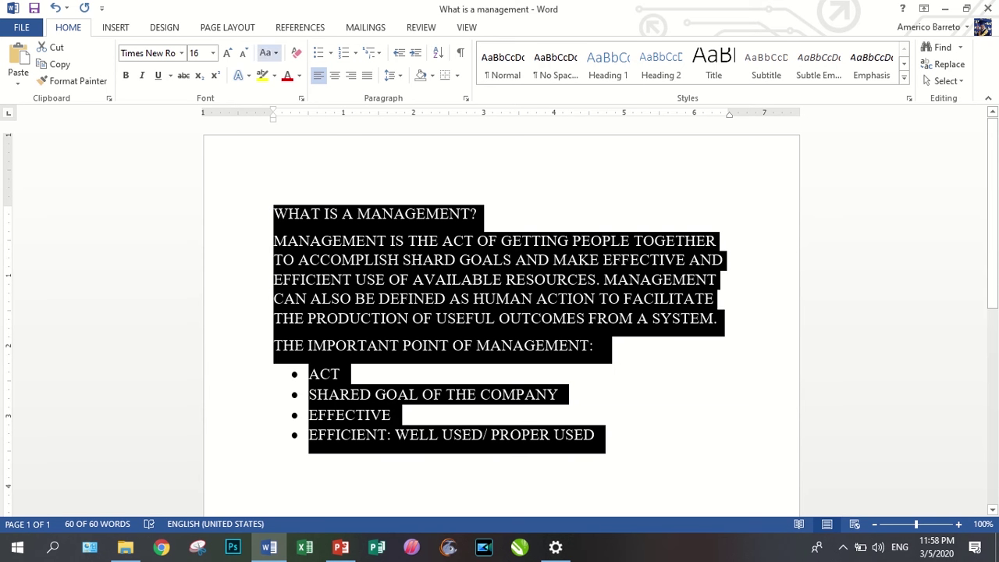
# Apply Capitalize Each Word to the selected text, followed by tOGGLE cASE.
pyautogui.click(265, 52)
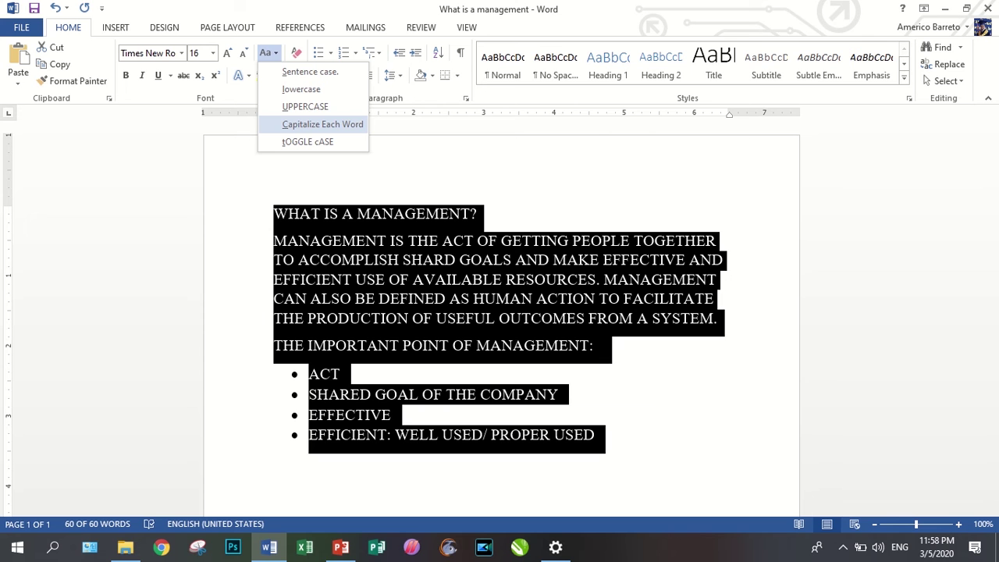
pyautogui.click(323, 125)
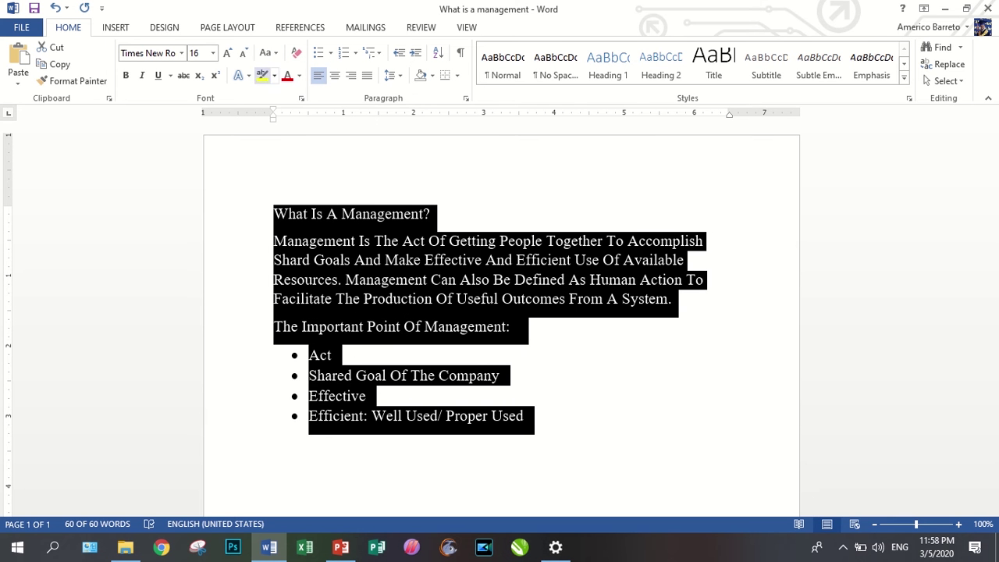
pyautogui.click(268, 52)
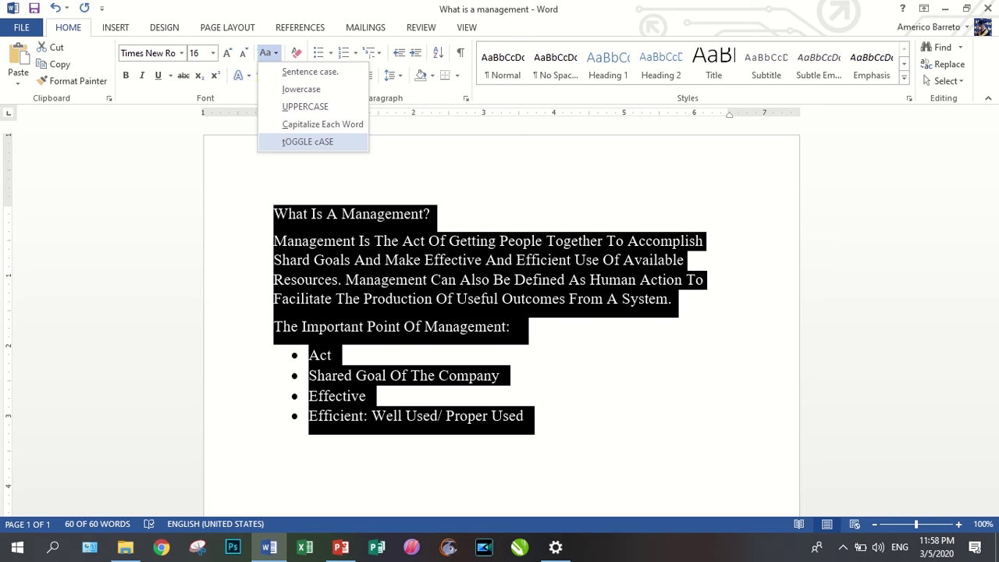
pyautogui.click(308, 141)
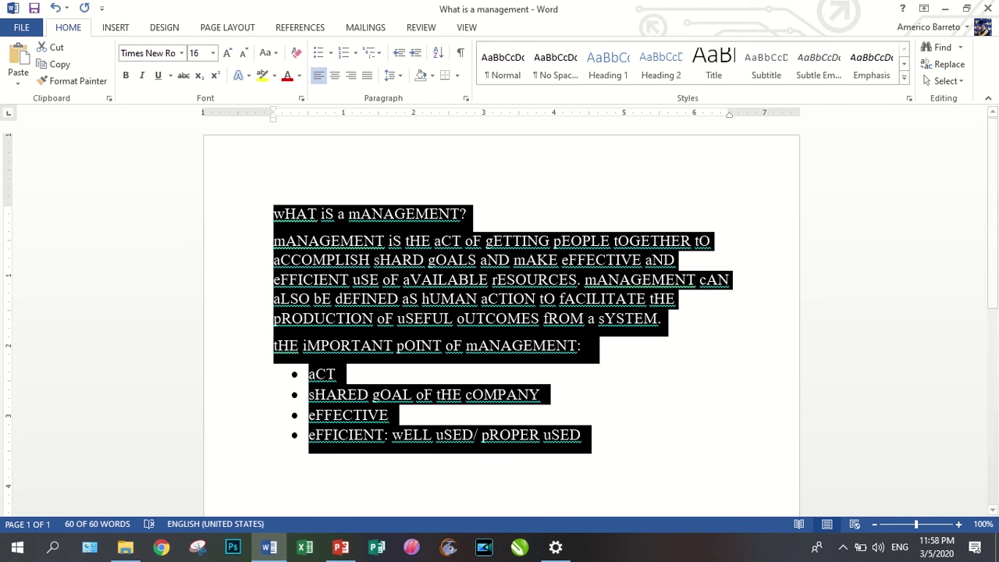
# Convert the selected text to sentence case and clear the selection.
pyautogui.click(267, 52)
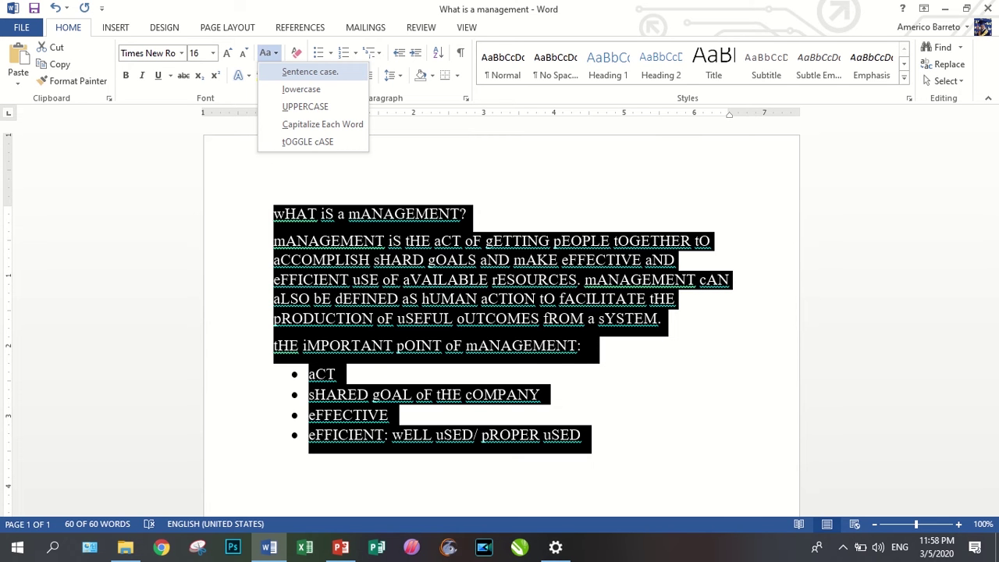
pyautogui.click(310, 71)
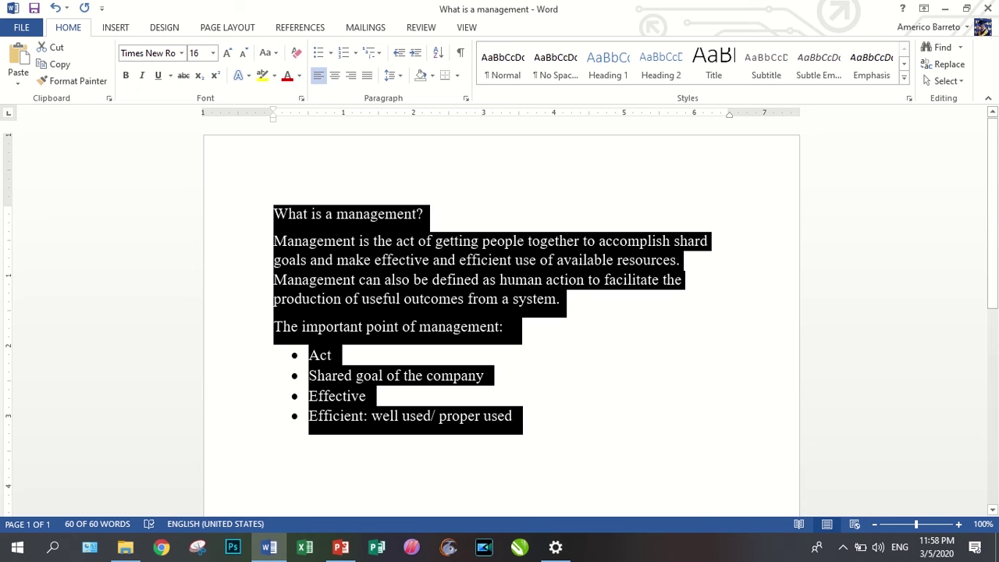
pyautogui.click(309, 416)
pyautogui.click(318, 375)
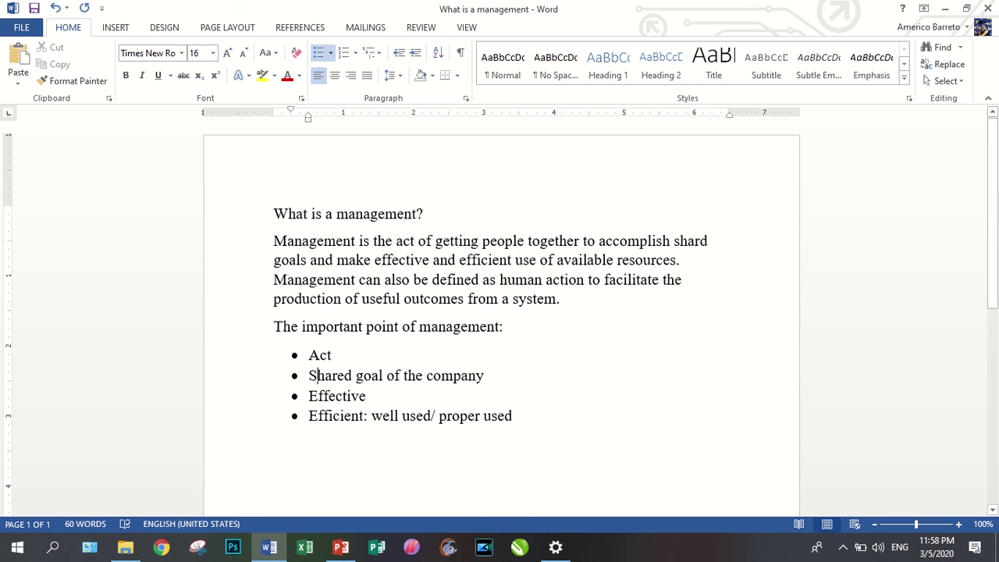
pyautogui.click(310, 356)
# Select all the text from the heading through the bullet list and color it standard red.
pyautogui.click(274, 214)
pyautogui.moveTo(274, 214)
pyautogui.mouseDown()
pyautogui.moveTo(296, 215)
pyautogui.moveTo(287, 215)
pyautogui.mouseUp()
pyautogui.click(263, 211)
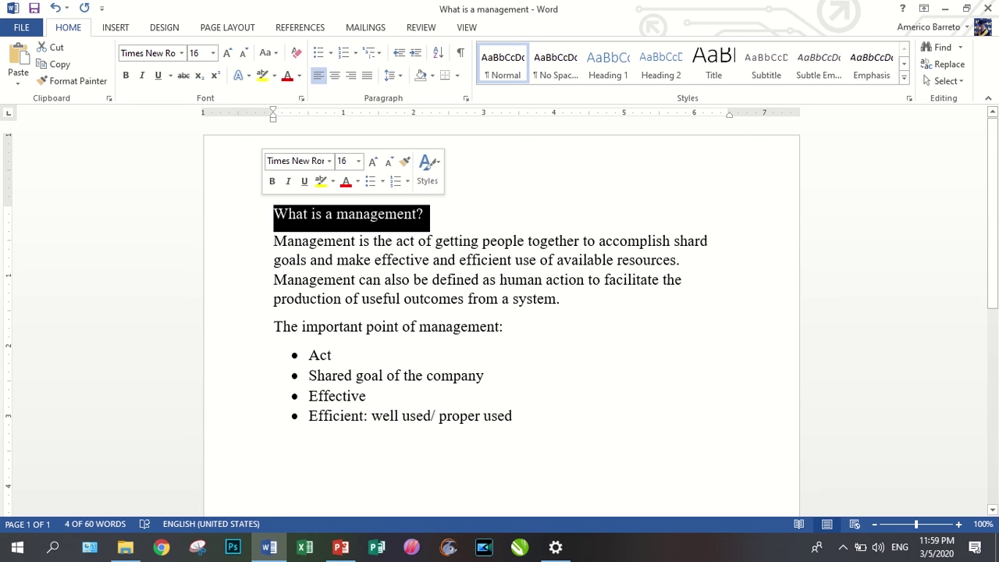
pyautogui.click(274, 214)
pyautogui.moveTo(274, 214); pyautogui.dragTo(524, 460)
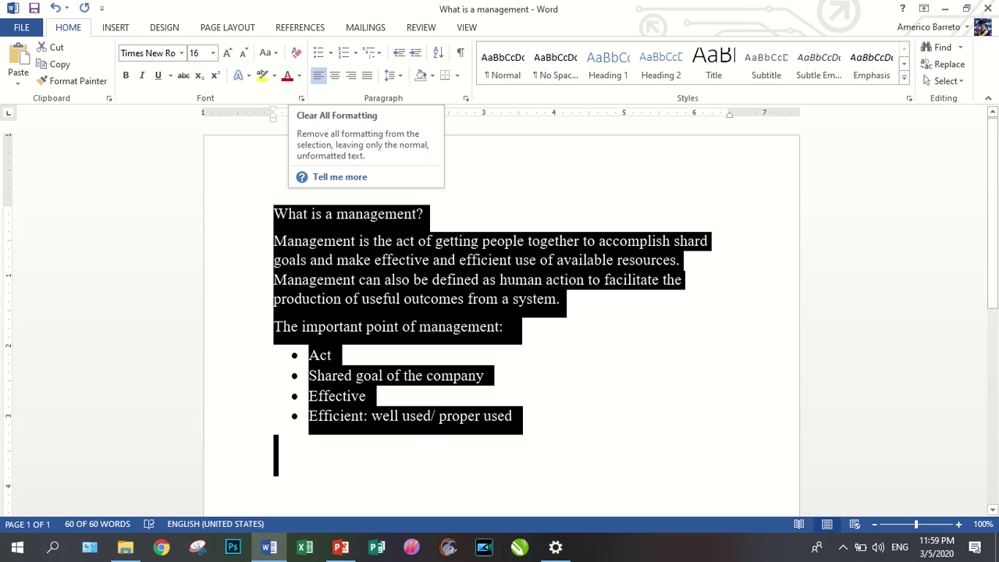
pyautogui.click(299, 76)
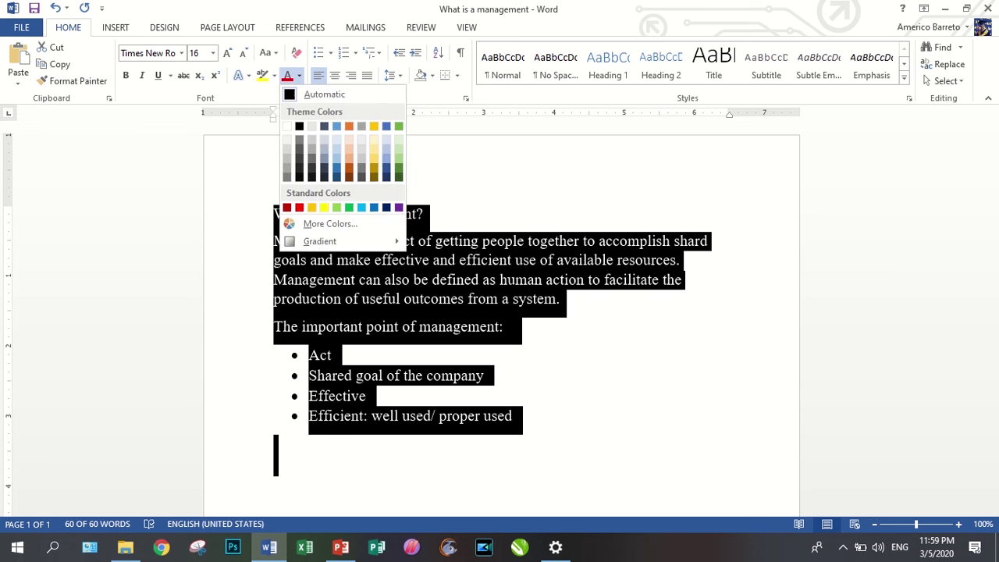
pyautogui.click(299, 207)
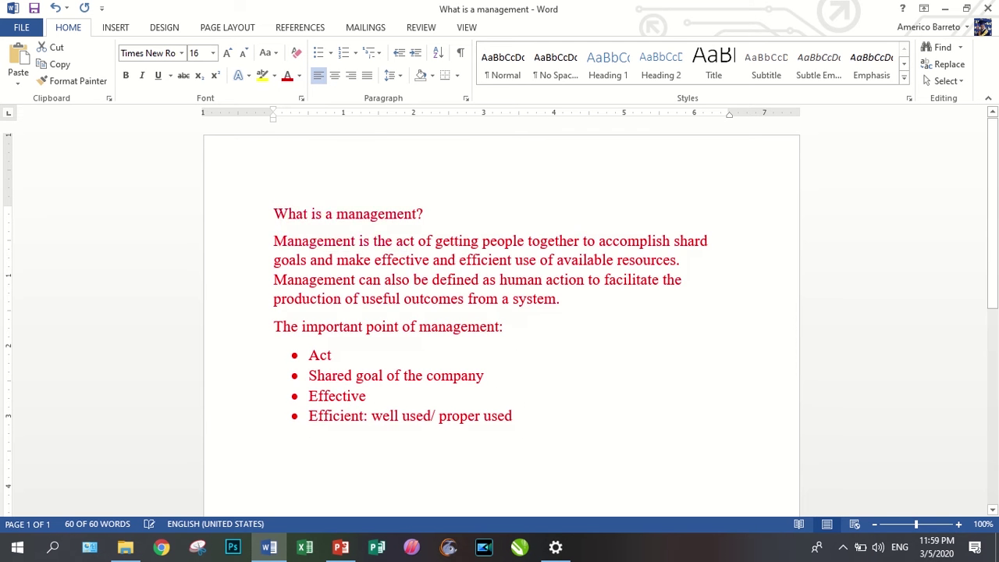
pyautogui.hotkey('ctrl', 'a')
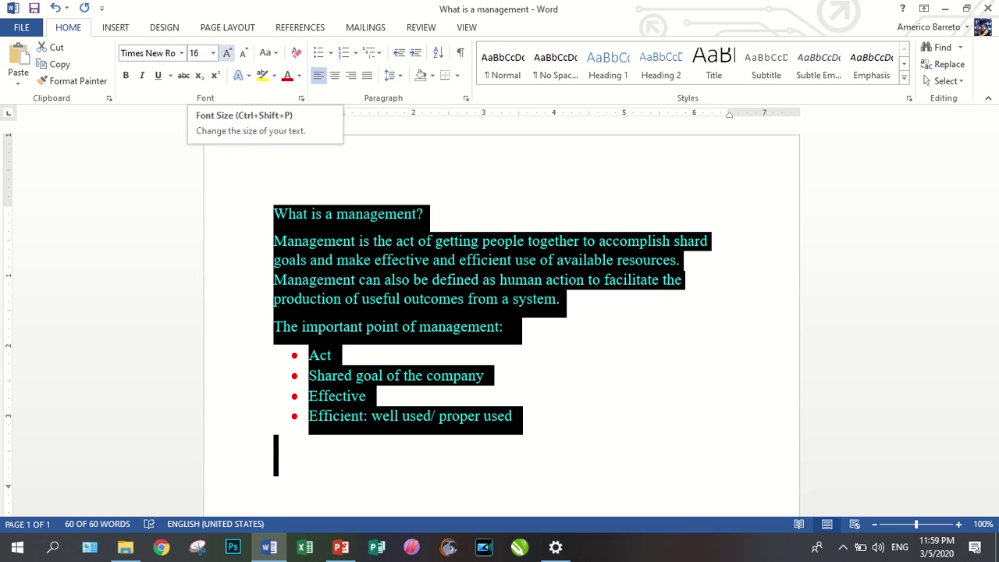
# Enlarge the selected text to 20 pt and clear all its formatting.
pyautogui.click(227, 52)
pyautogui.click(227, 52)
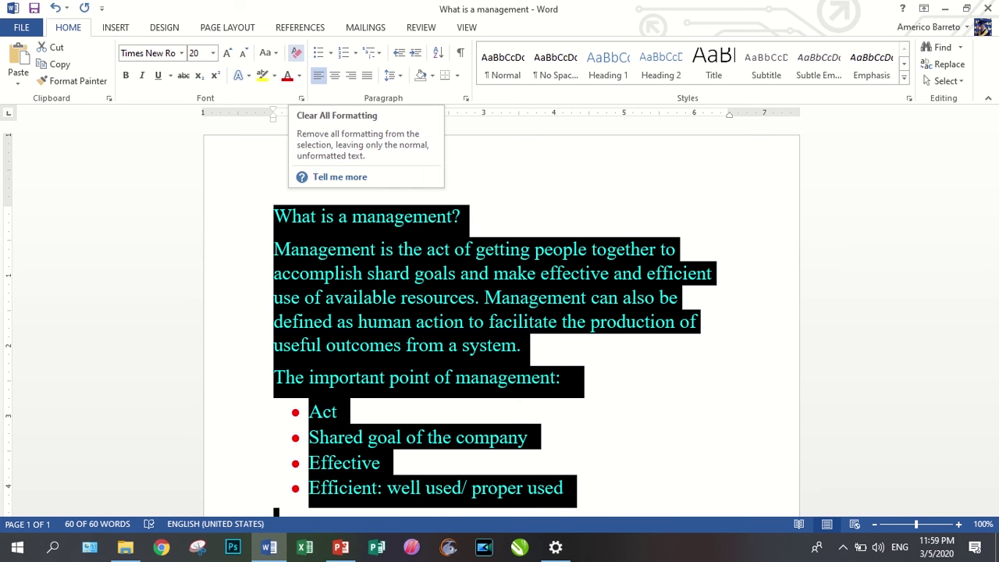
pyautogui.click(296, 53)
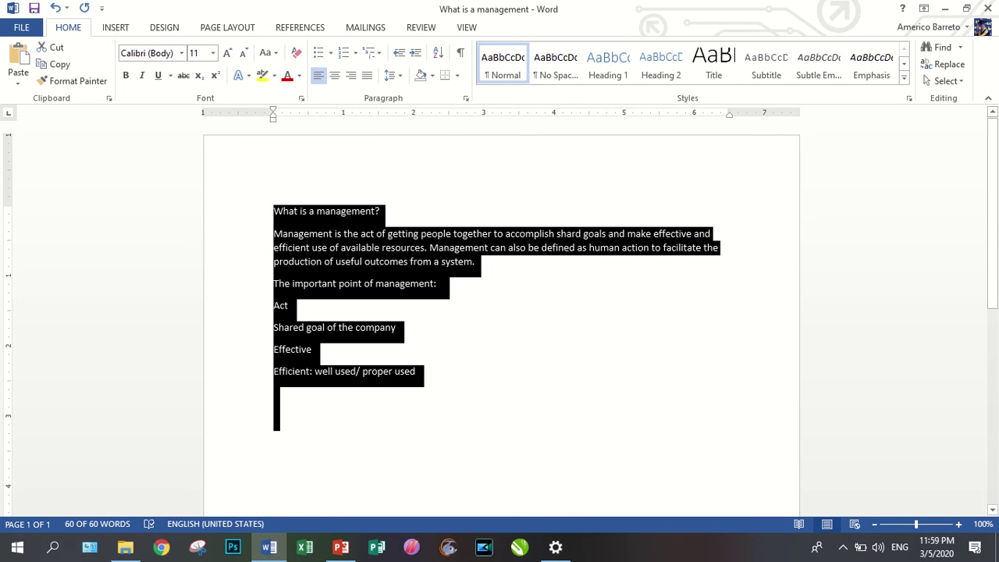
# Format the whole selected text in red at 18 pt, clear all formatting again and deselect it.
pyautogui.click(288, 75)
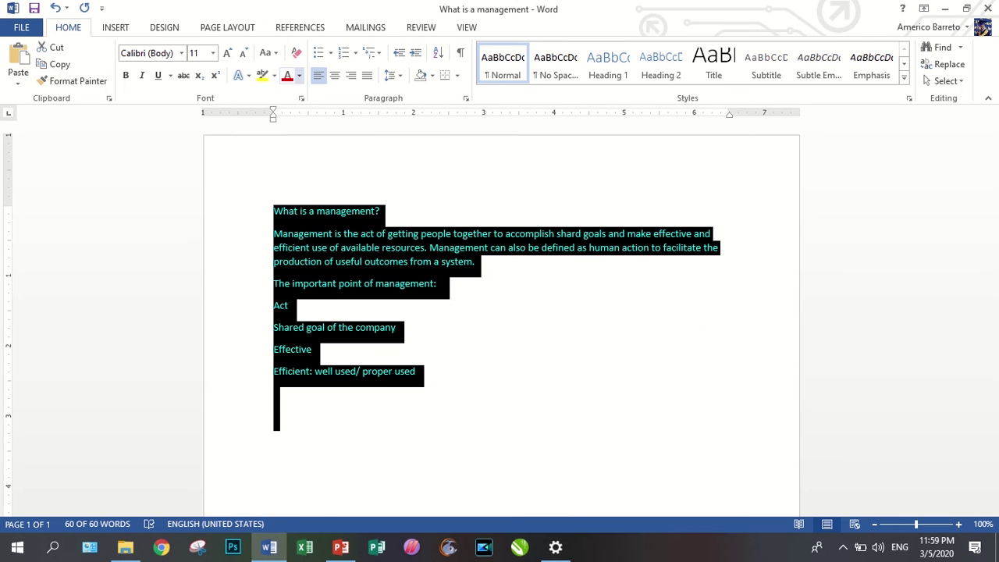
pyautogui.click(228, 53)
pyautogui.click(227, 53)
pyautogui.click(227, 53)
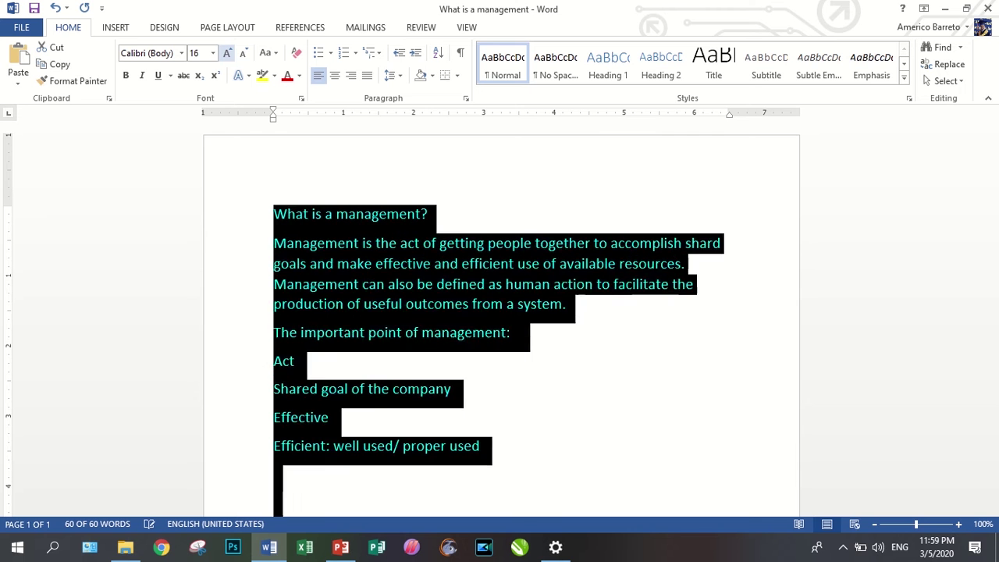
pyautogui.click(227, 53)
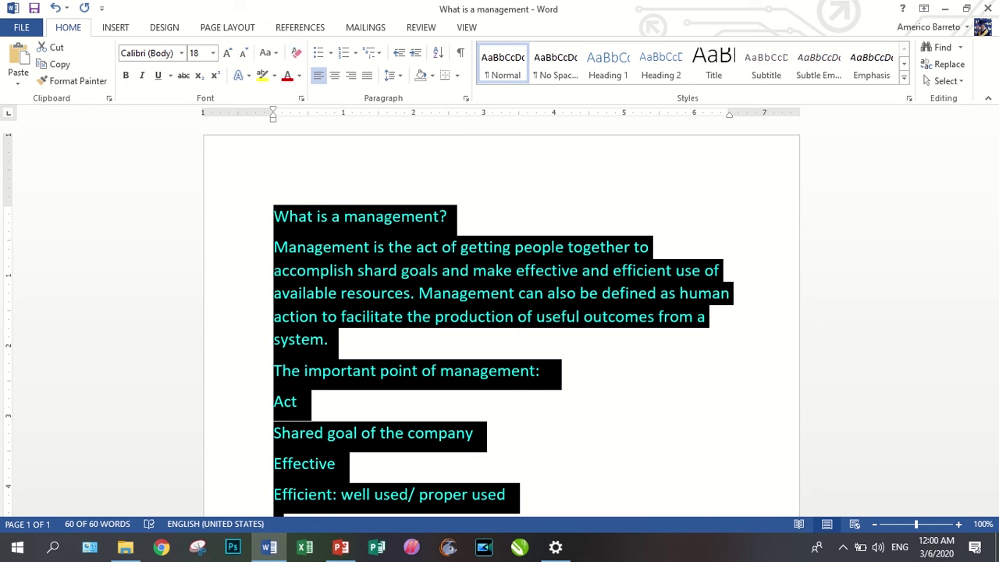
pyautogui.click(296, 52)
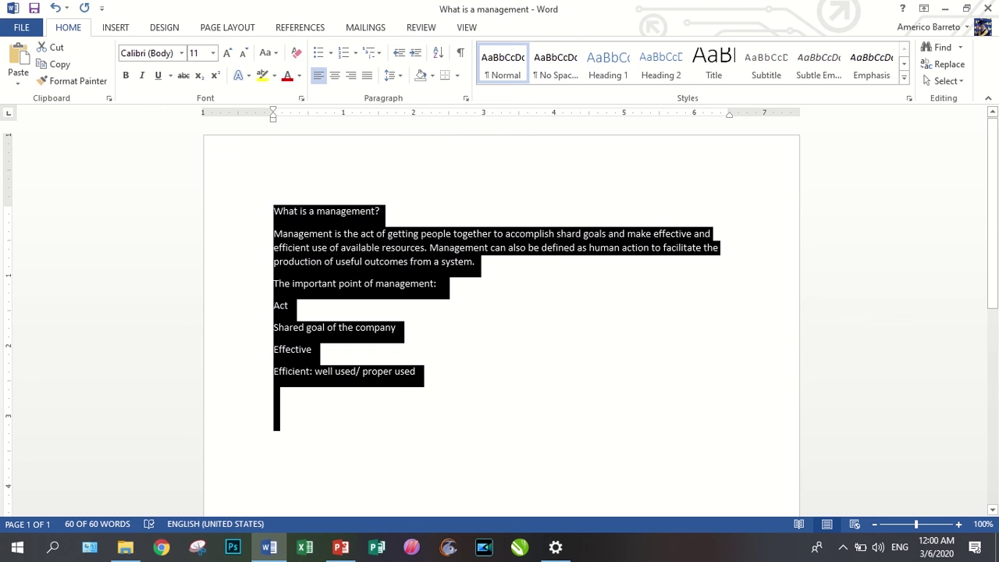
pyautogui.click(321, 261)
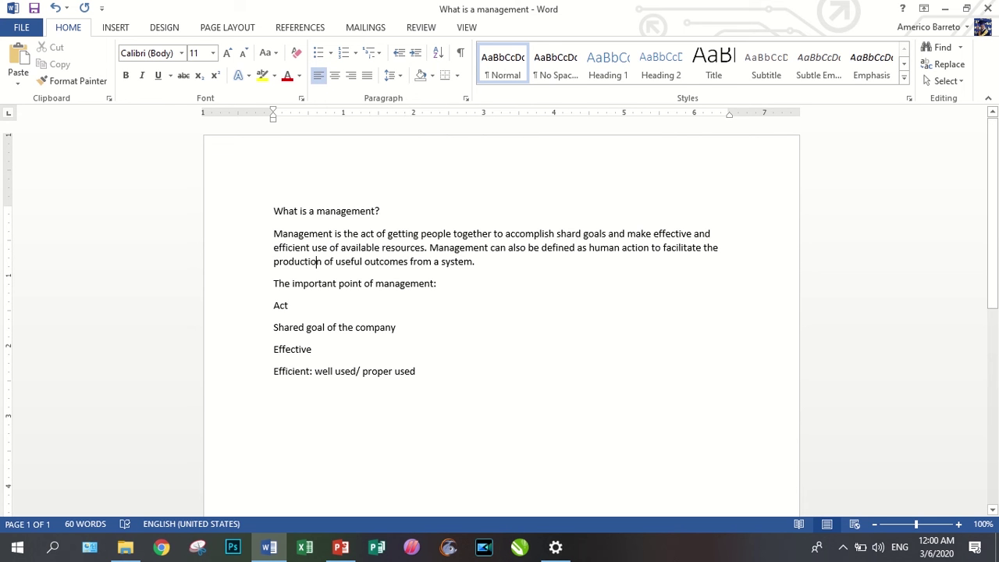
pyautogui.hotkey('shift', 'Down')
pyautogui.hotkey('shift', 'Down')
pyautogui.hotkey('shift', 'Down')
pyautogui.hotkey('shift', 'Down')
pyautogui.hotkey('shift', 'Down')
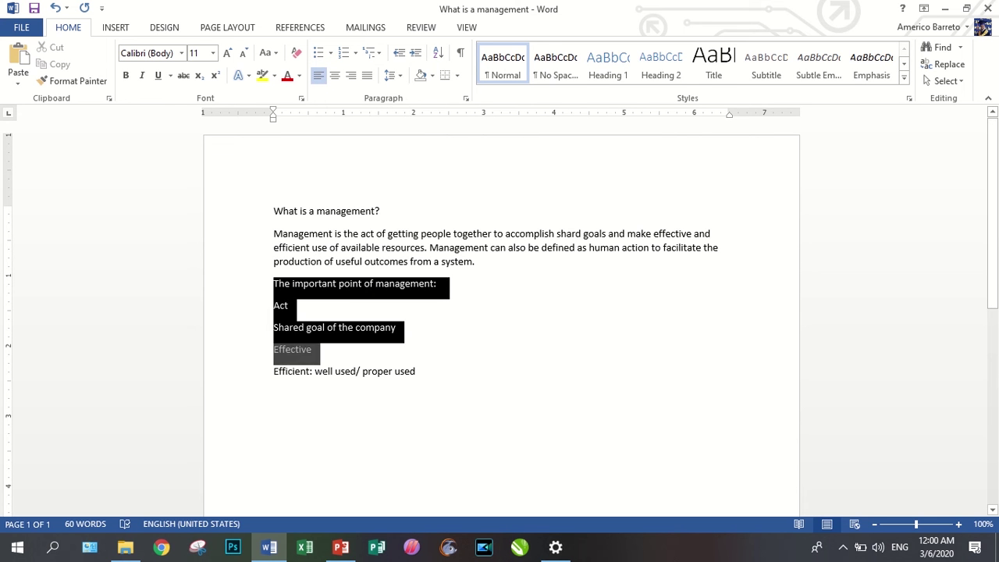
pyautogui.click(300, 328)
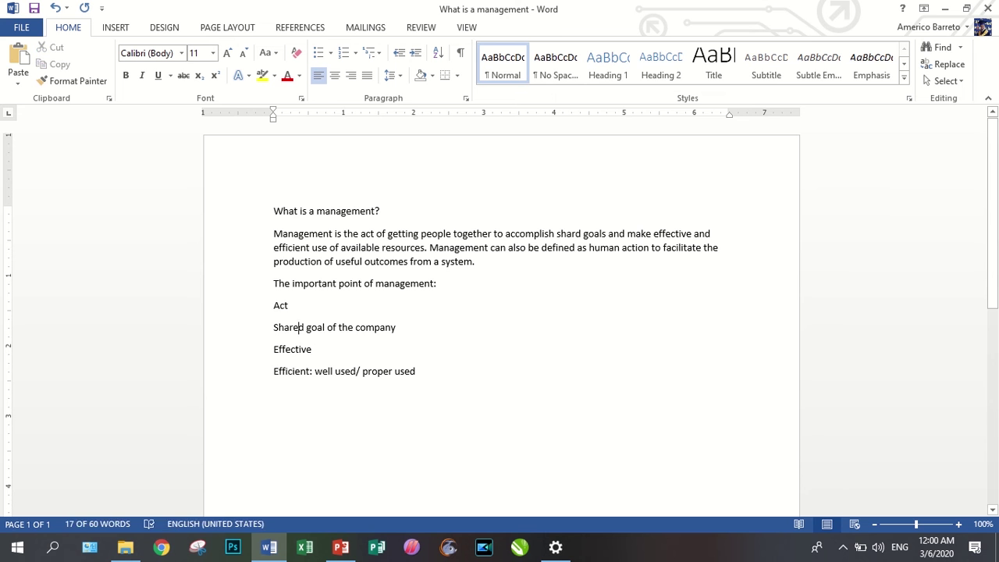
# Apply arrow bullets to the four lines from Act to Efficient, and replace them with the multicolored picture bullet.
pyautogui.moveTo(274, 306); pyautogui.dragTo(424, 375)
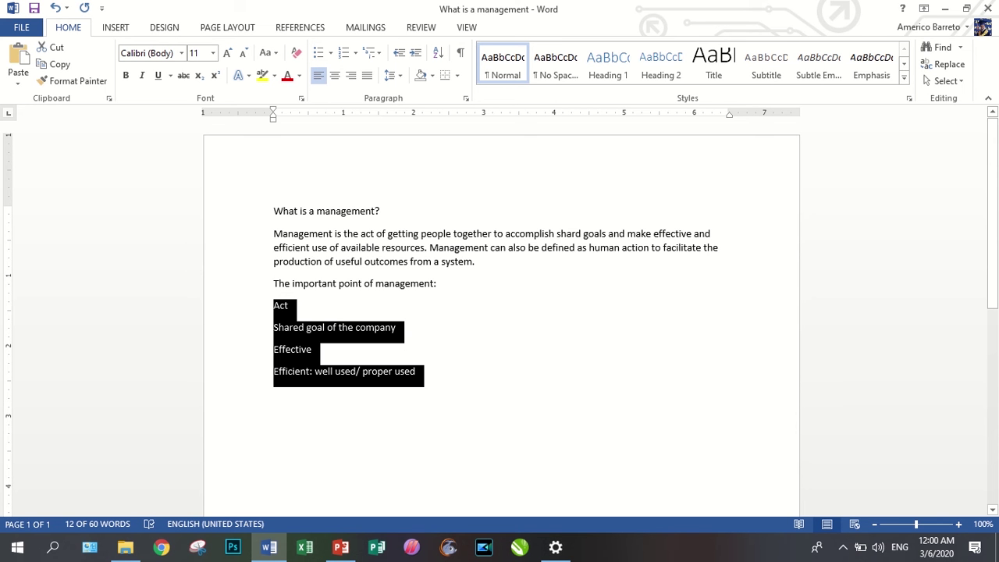
pyautogui.click(292, 307)
pyautogui.moveTo(274, 306); pyautogui.dragTo(423, 375)
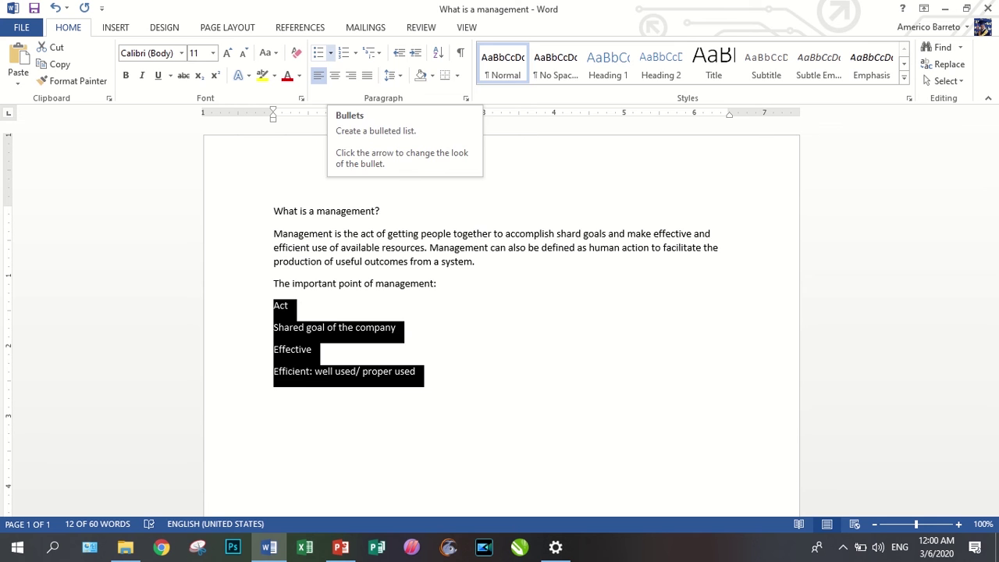
pyautogui.click(331, 53)
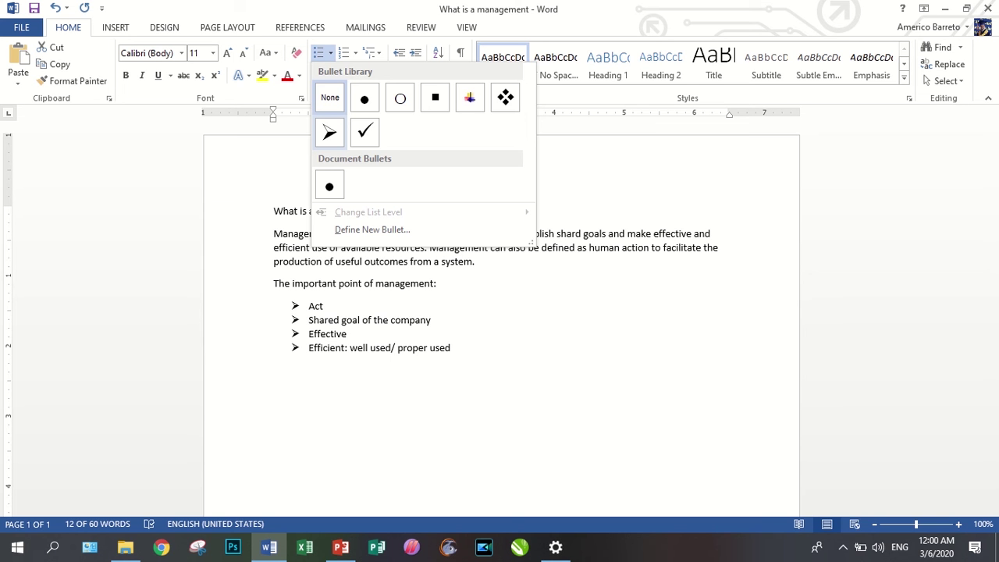
pyautogui.press('Return')
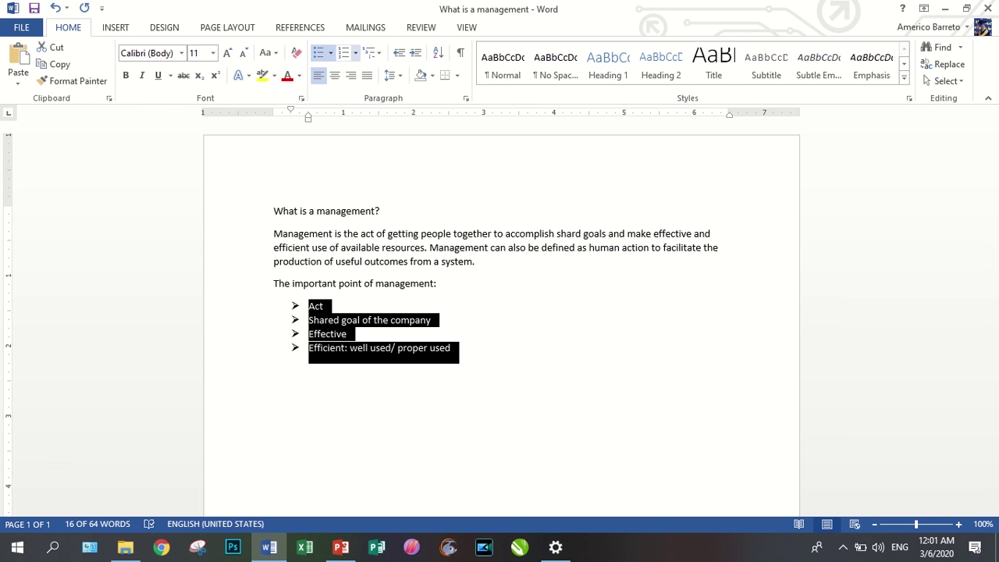
pyautogui.click(331, 52)
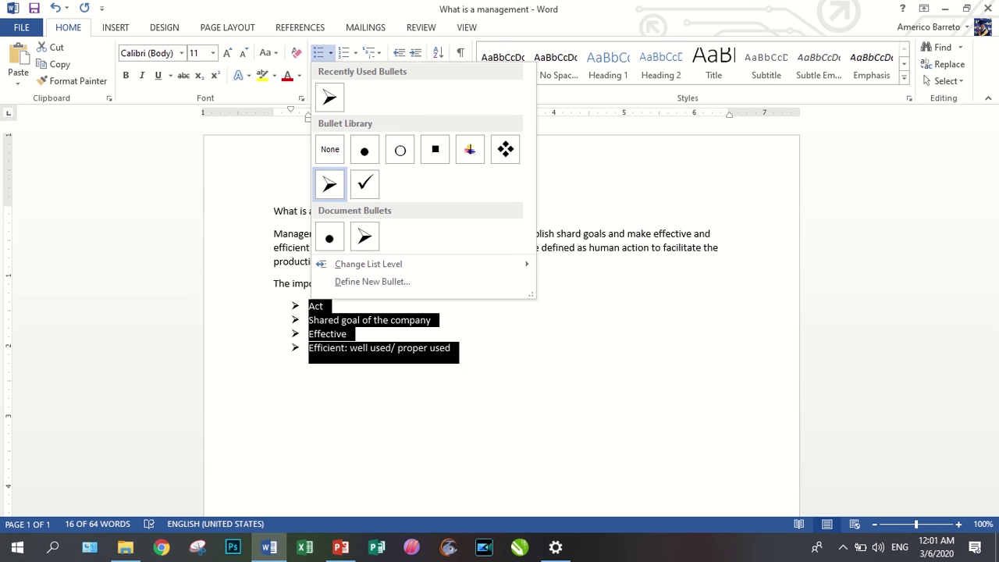
pyautogui.click(469, 149)
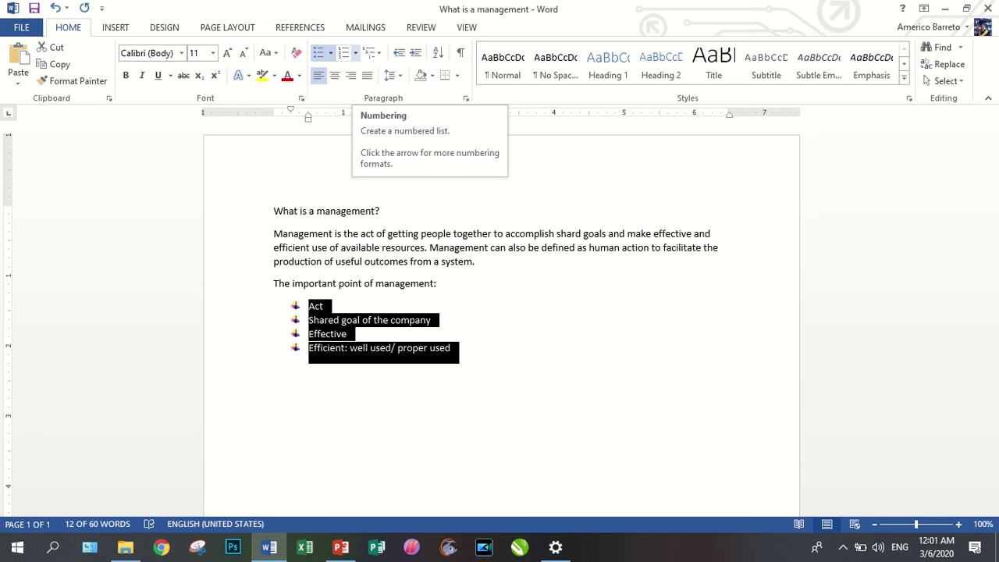
# Convert the four bulleted items to 1. 2. 3. numbering, and switch them to the 1) a) i) multilevel list format.
pyautogui.click(356, 52)
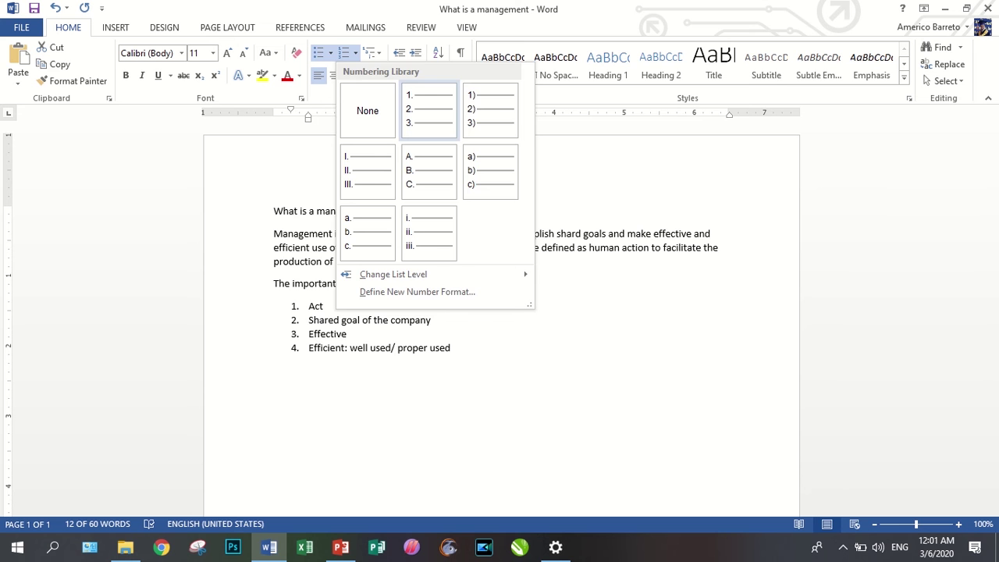
pyautogui.click(428, 110)
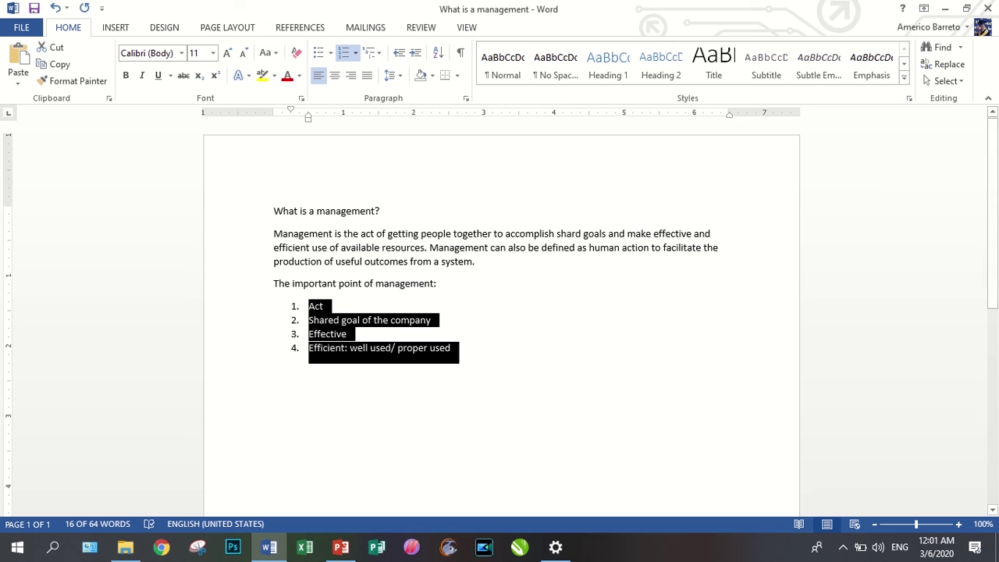
pyautogui.click(371, 52)
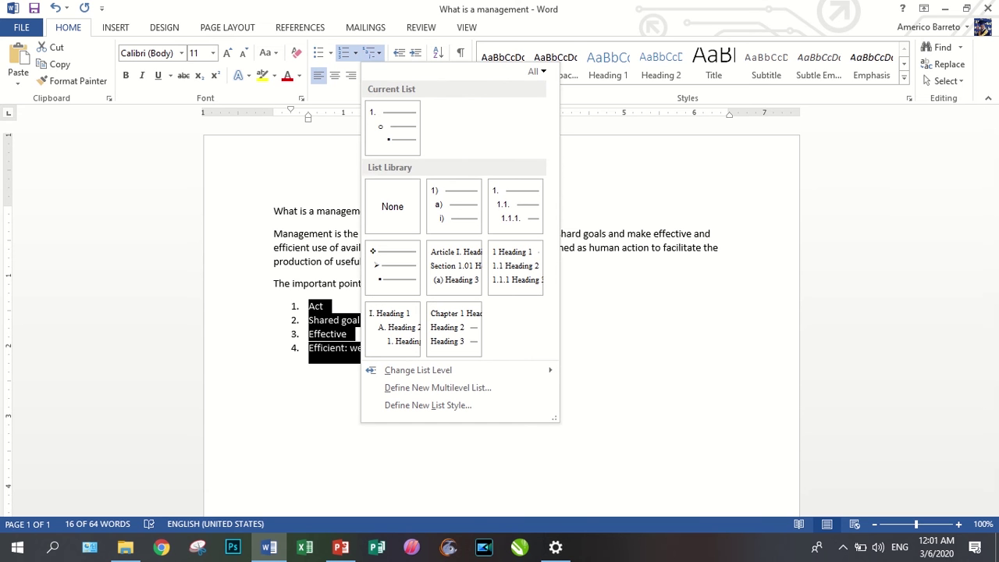
pyautogui.moveTo(455, 206)
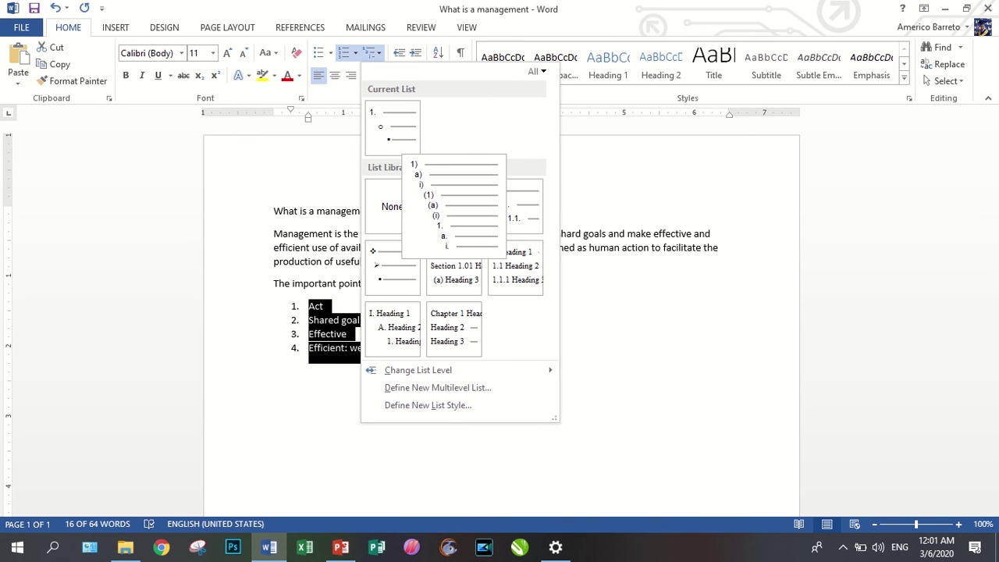
pyautogui.click(454, 206)
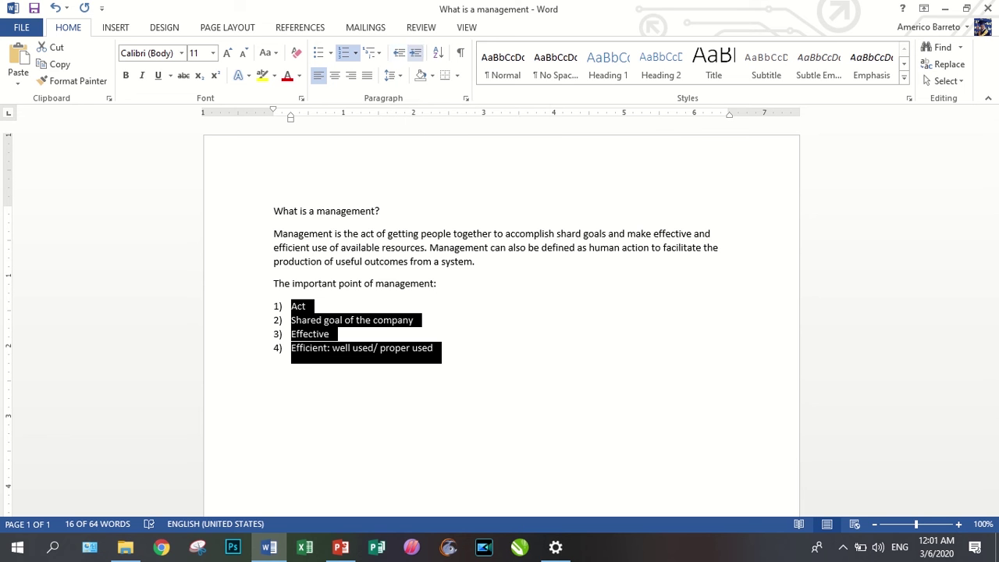
# Increase the numbered list's indent repeatedly until its numbers start at the 4-inch ruler mark.
pyautogui.click(416, 53)
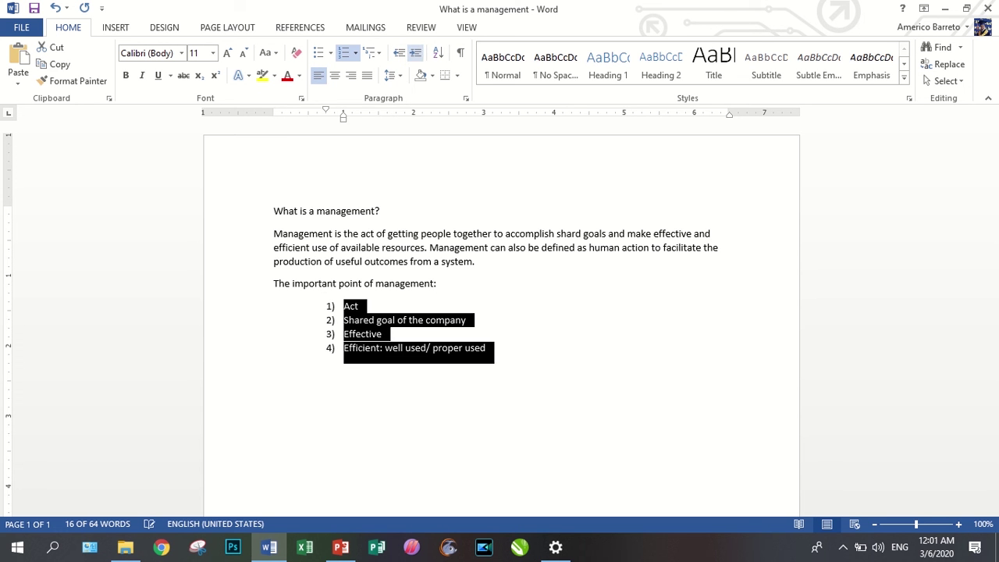
pyautogui.click(416, 53)
pyautogui.click(415, 53)
pyautogui.click(416, 53)
pyautogui.click(415, 53)
pyautogui.click(415, 53)
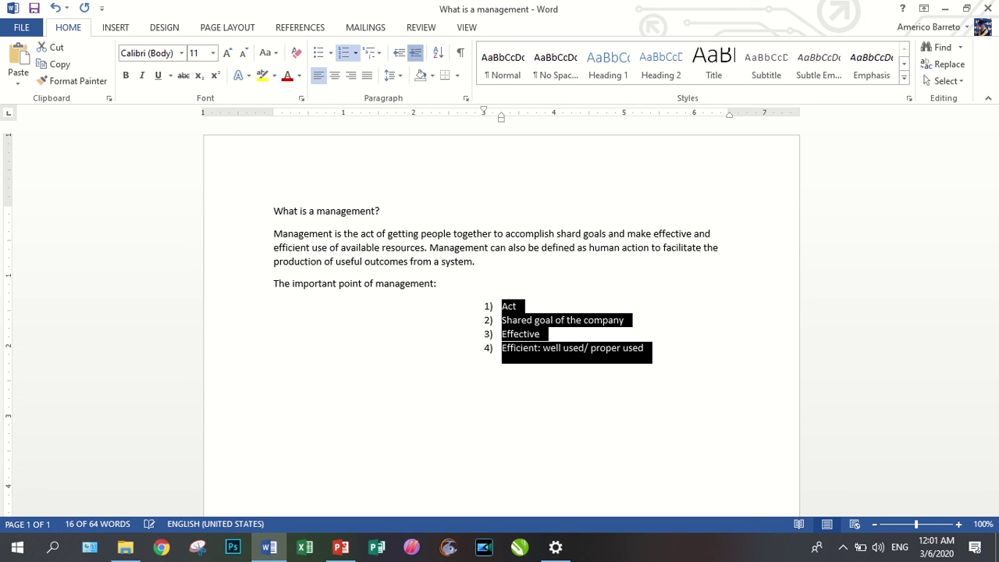
pyautogui.click(416, 53)
pyautogui.click(415, 53)
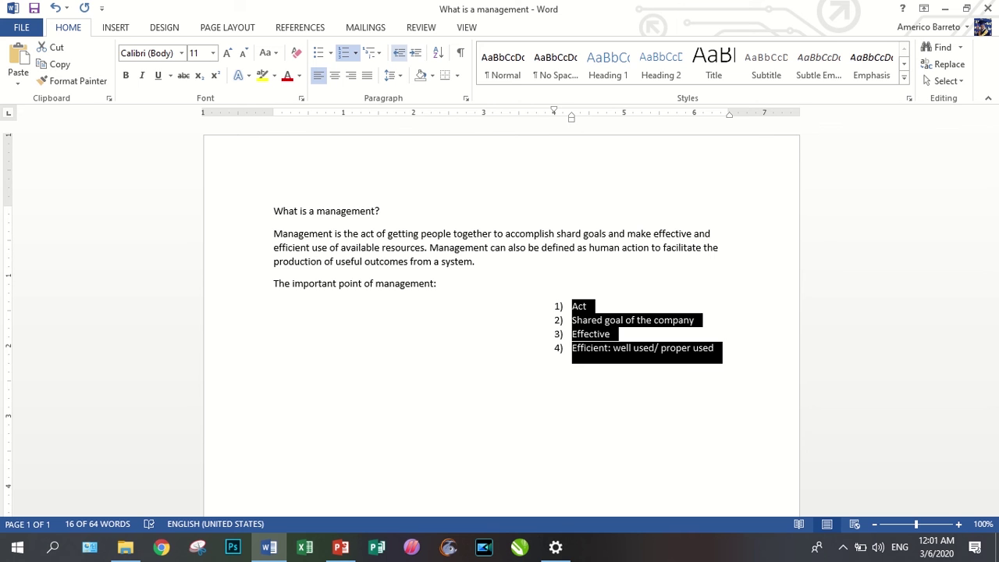
# Decrease the numbered list's indent until its numbers are back at the page's left margin.
pyautogui.click(399, 54)
pyautogui.click(399, 53)
pyautogui.click(399, 53)
pyautogui.click(399, 53)
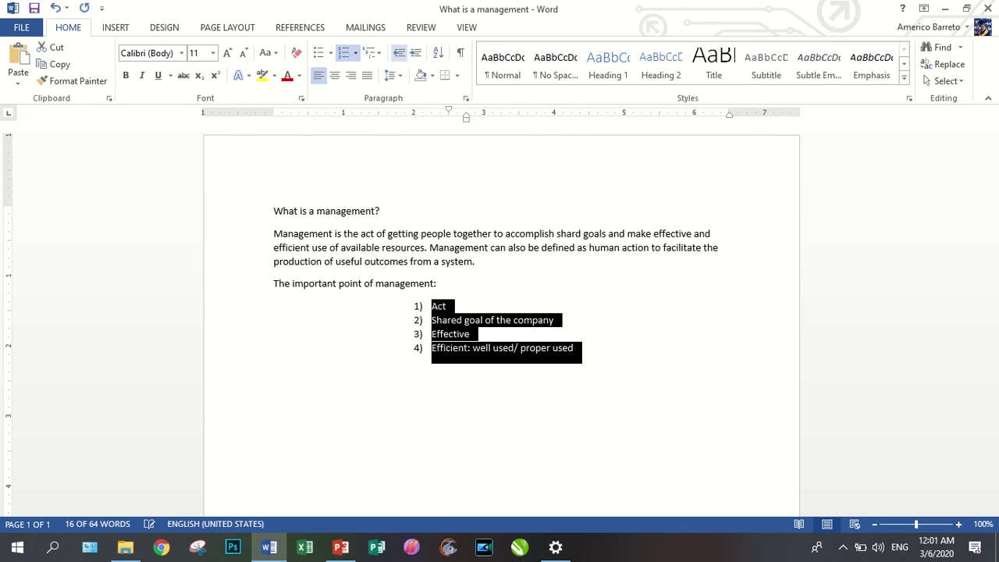
pyautogui.click(399, 53)
pyautogui.click(399, 53)
pyautogui.click(399, 53)
pyautogui.click(399, 53)
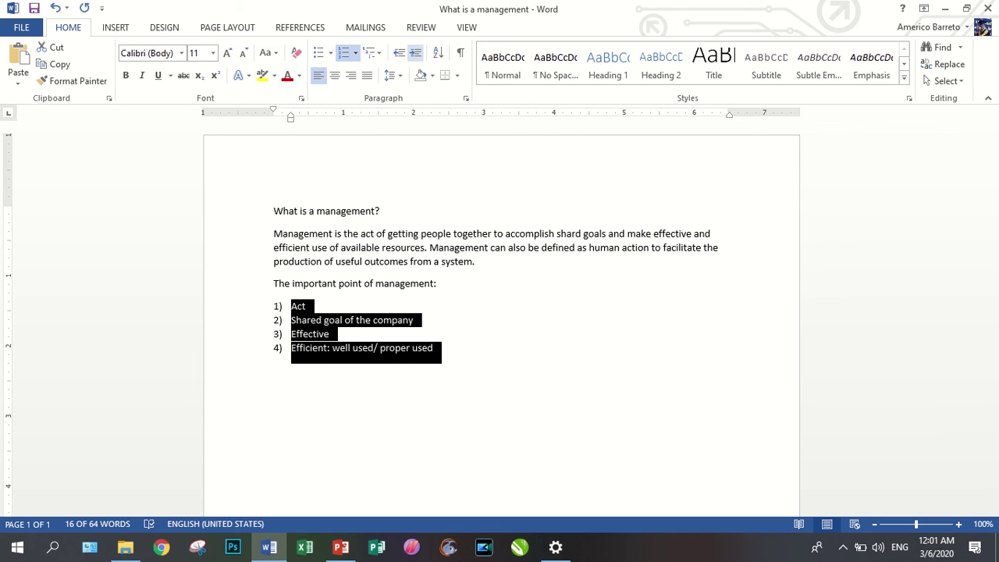
# Increase the numbered list's indent again until its numbers start at about the 3.5-inch ruler mark.
pyautogui.click(415, 53)
pyautogui.click(416, 53)
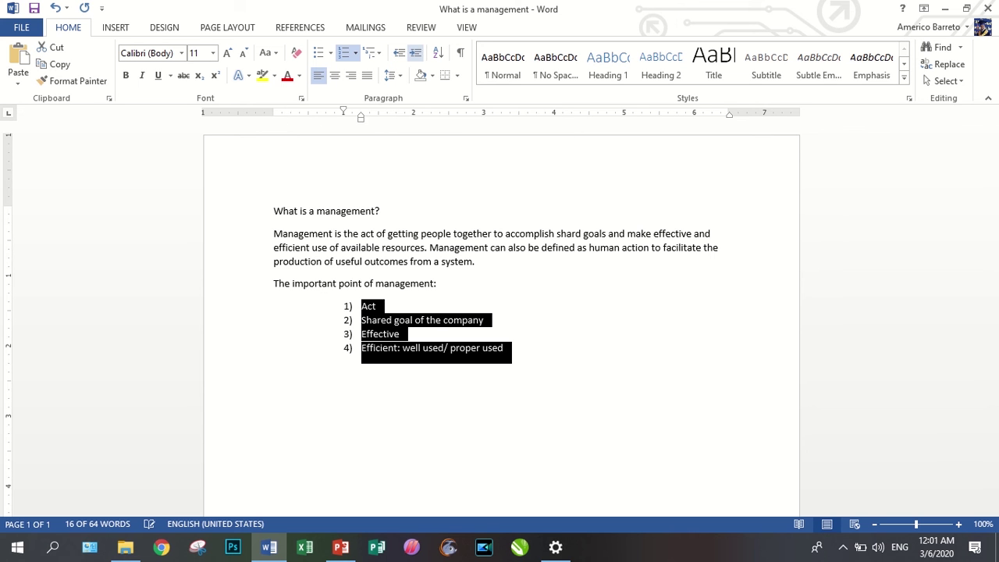
pyautogui.click(415, 53)
pyautogui.click(415, 53)
pyautogui.click(416, 53)
pyautogui.click(416, 53)
pyautogui.click(415, 53)
pyautogui.click(416, 53)
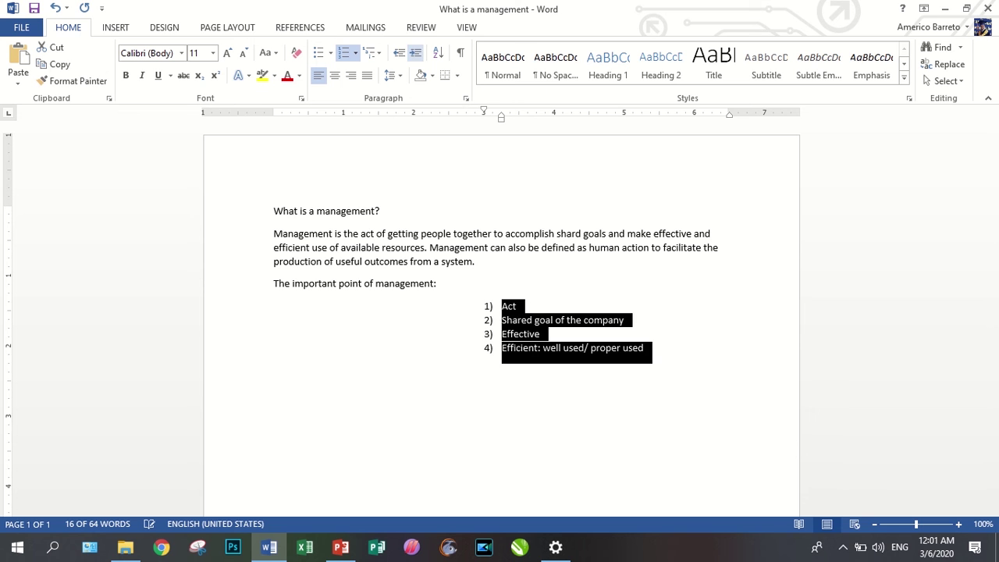
pyautogui.click(415, 53)
pyautogui.click(415, 53)
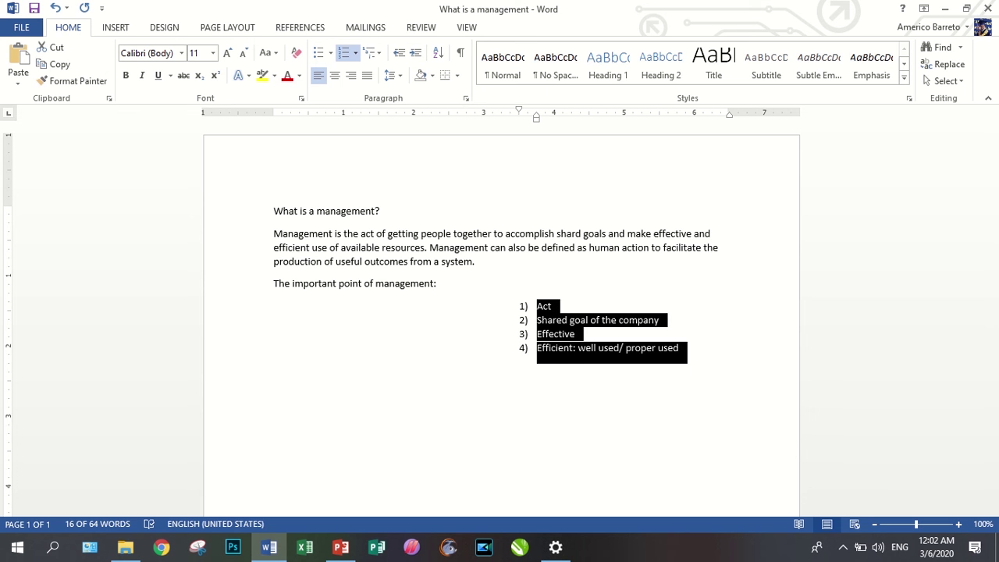
# Reduce the list's indent step by step to align its numbers with the left margin again.
pyautogui.click(399, 53)
pyautogui.click(399, 53)
pyautogui.click(399, 53)
pyautogui.click(399, 53)
pyautogui.click(399, 53)
pyautogui.click(399, 53)
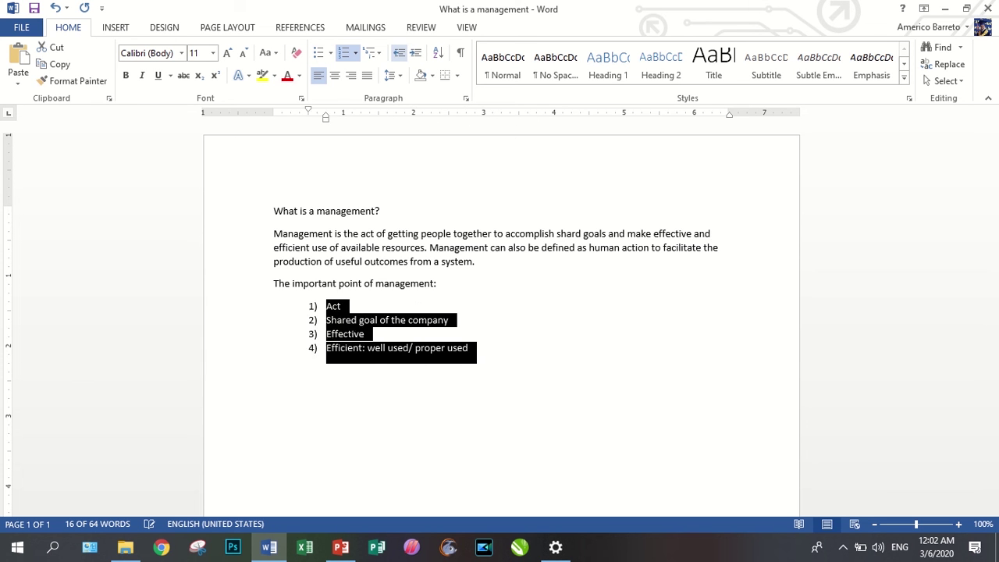
pyautogui.click(399, 54)
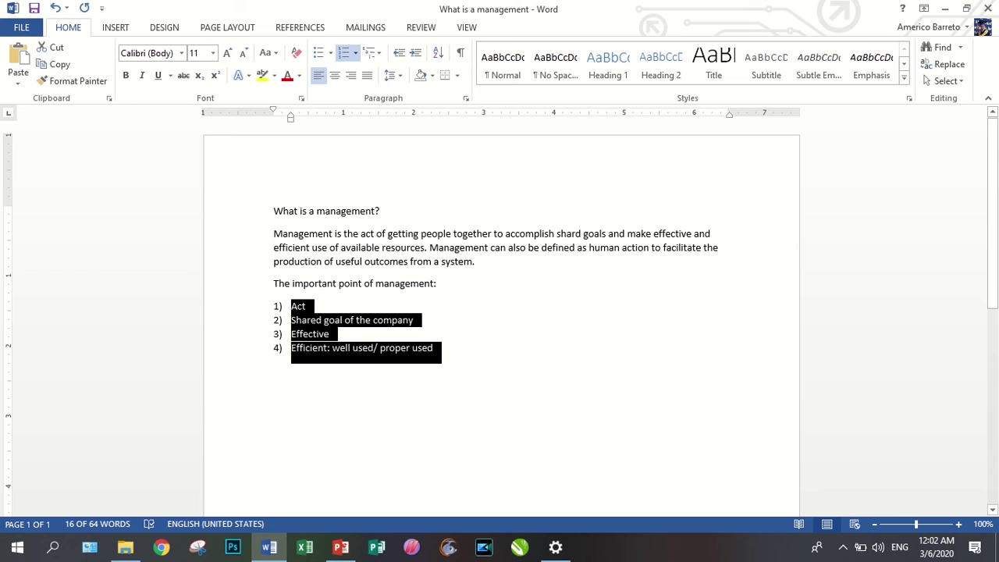
# Select all the text from the heading through the numbered list and toggle bold on and off, leaving it off.
pyautogui.moveTo(273, 211); pyautogui.dragTo(297, 398)
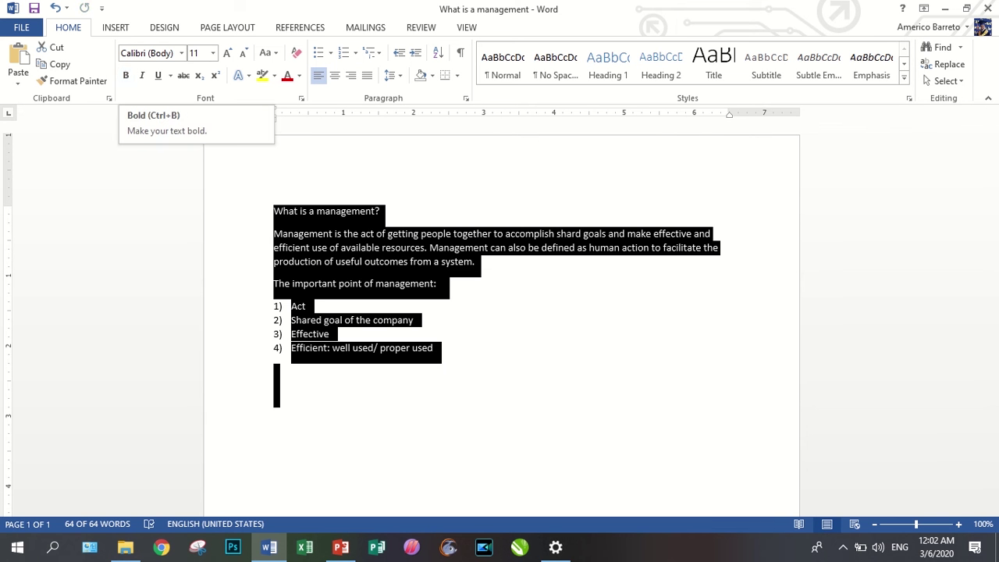
pyautogui.click(125, 75)
pyautogui.click(126, 75)
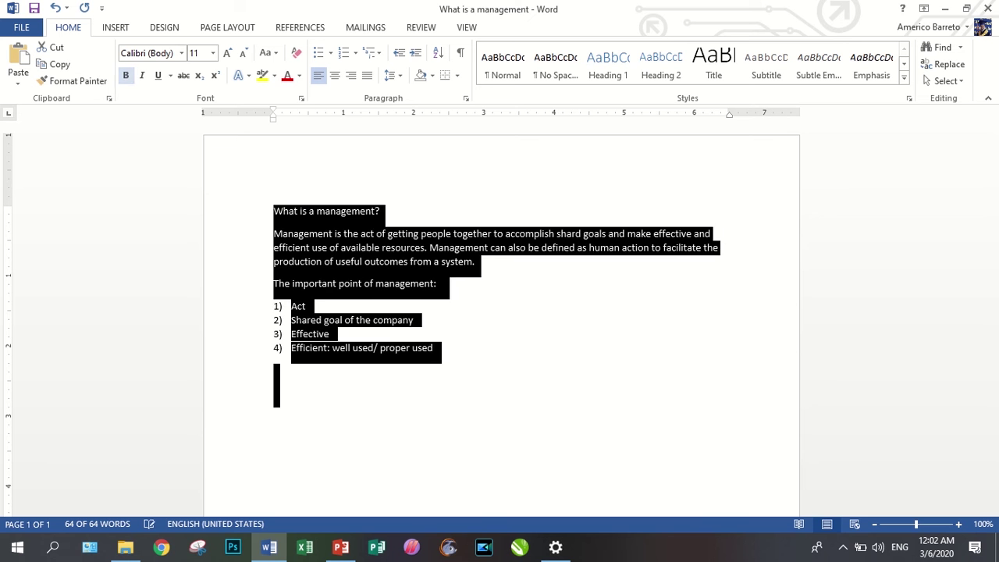
pyautogui.click(125, 75)
pyautogui.click(126, 75)
pyautogui.click(126, 74)
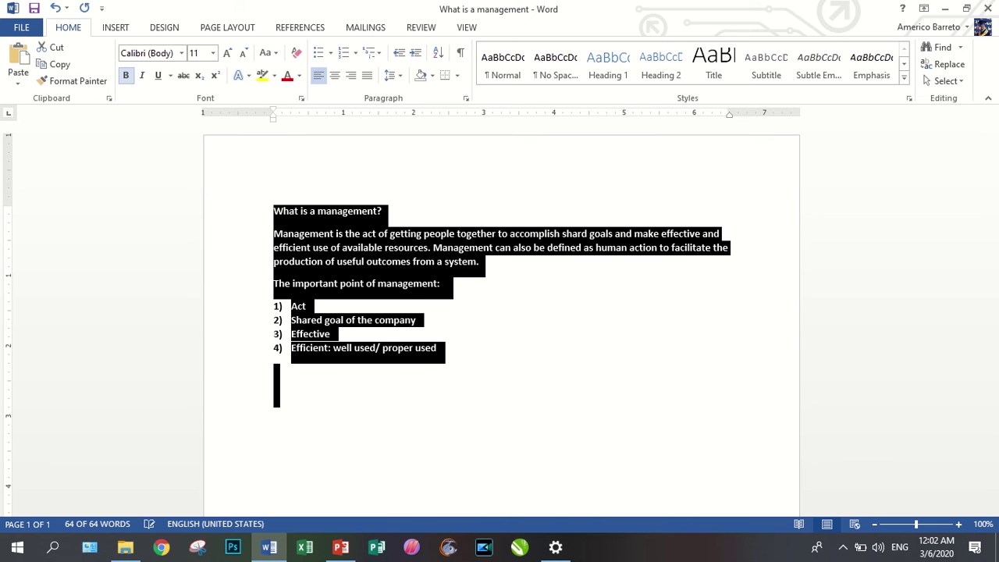
pyautogui.click(126, 74)
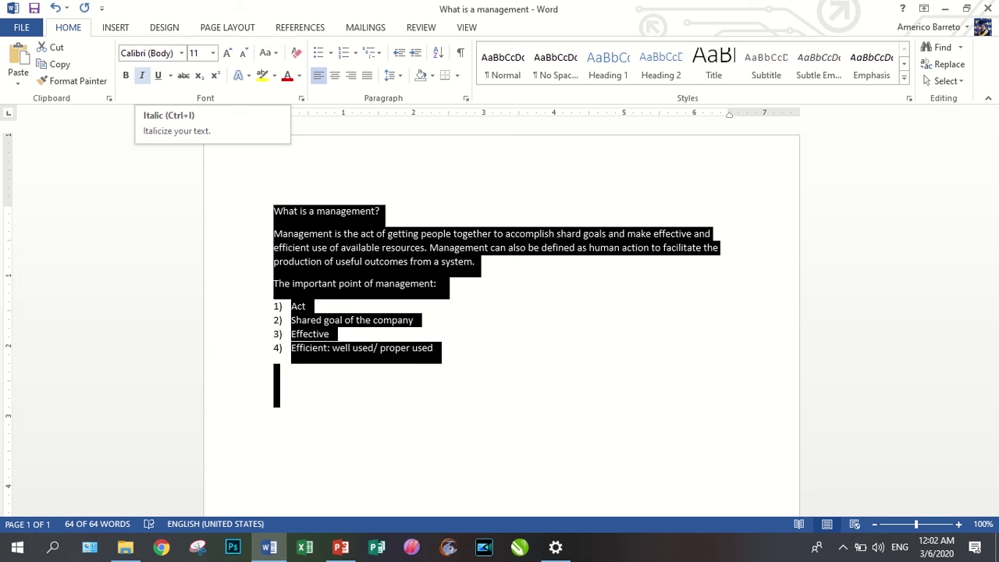
# Toggle italic on and off for all the selected text and apply an underline to it.
pyautogui.click(141, 75)
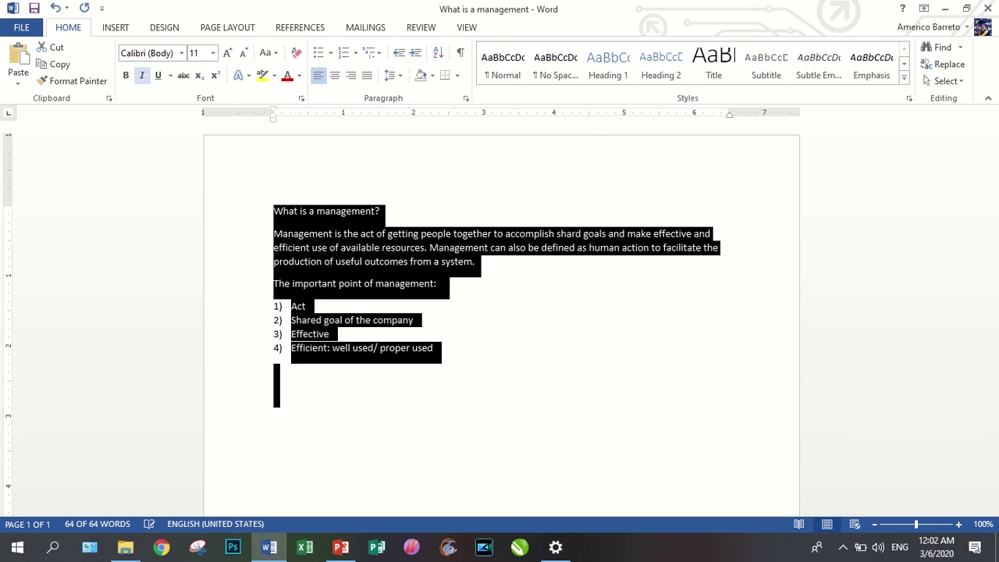
pyautogui.click(141, 75)
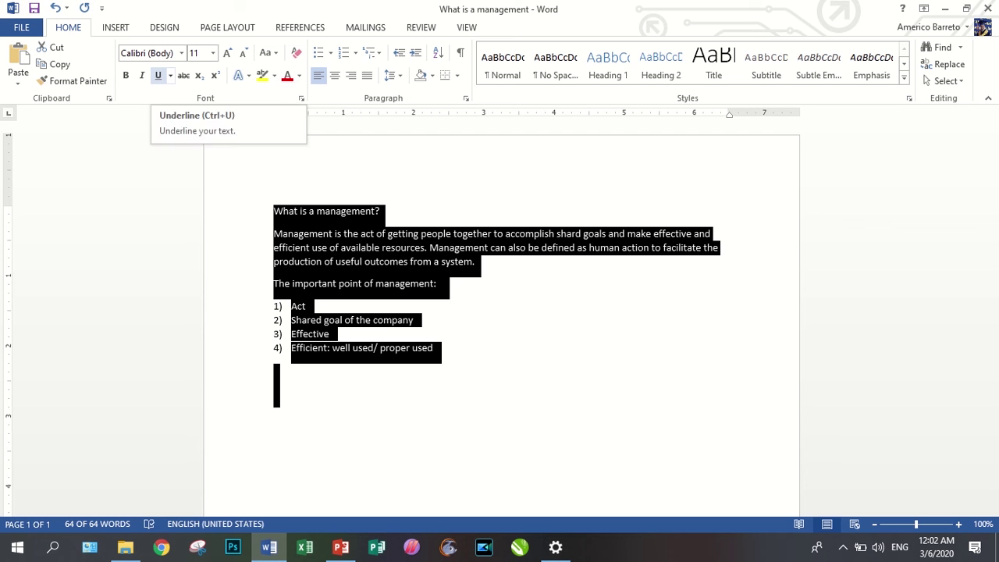
pyautogui.click(158, 75)
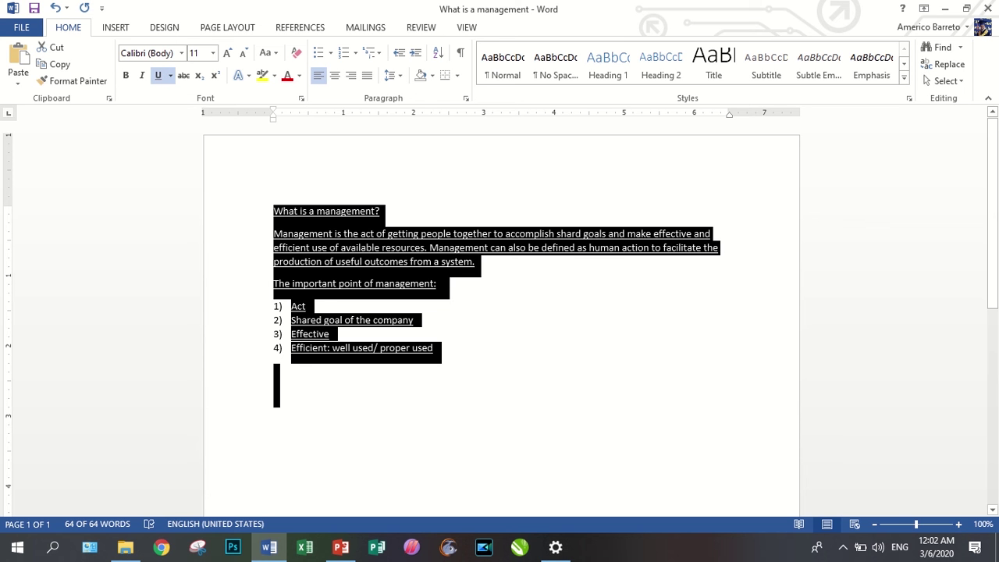
pyautogui.click(414, 320)
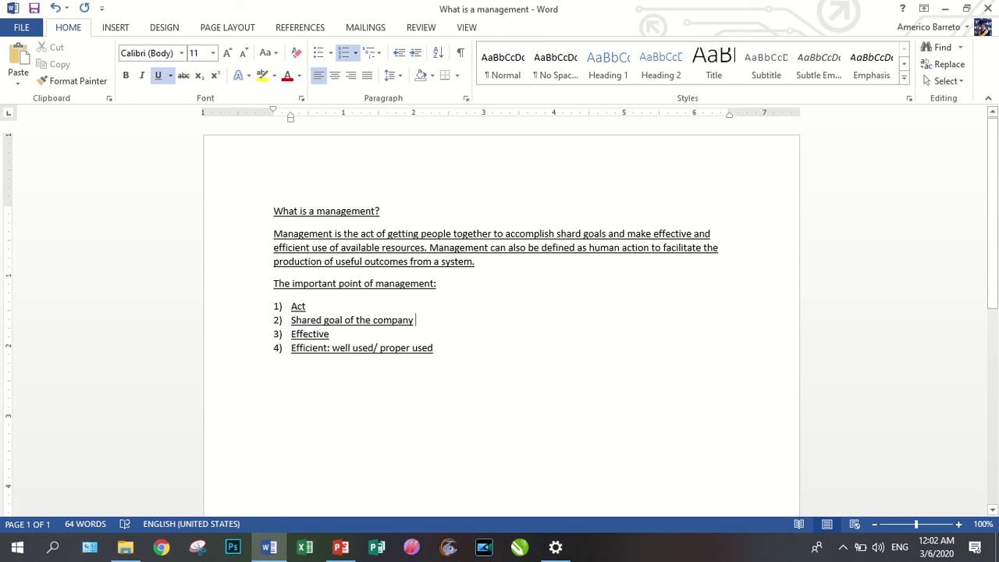
# Select all the text from the heading through the numbered list and set its underline to None.
pyautogui.moveTo(274, 211); pyautogui.dragTo(443, 375)
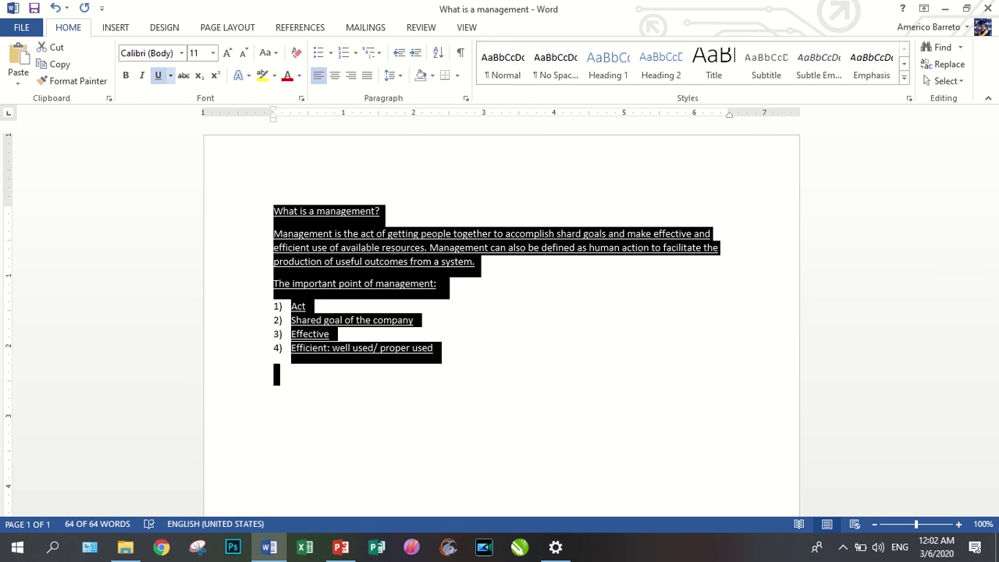
pyautogui.click(171, 76)
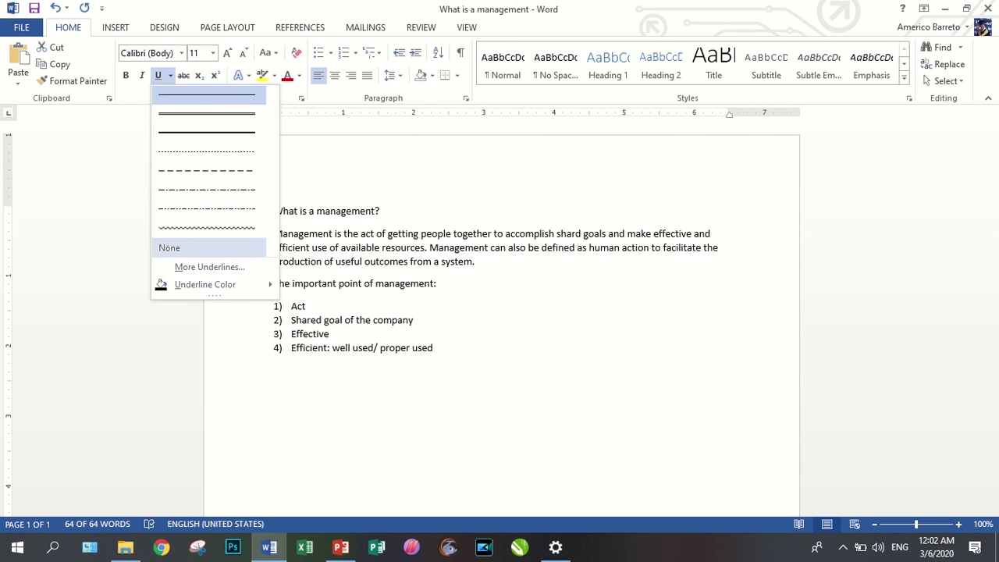
pyautogui.click(209, 248)
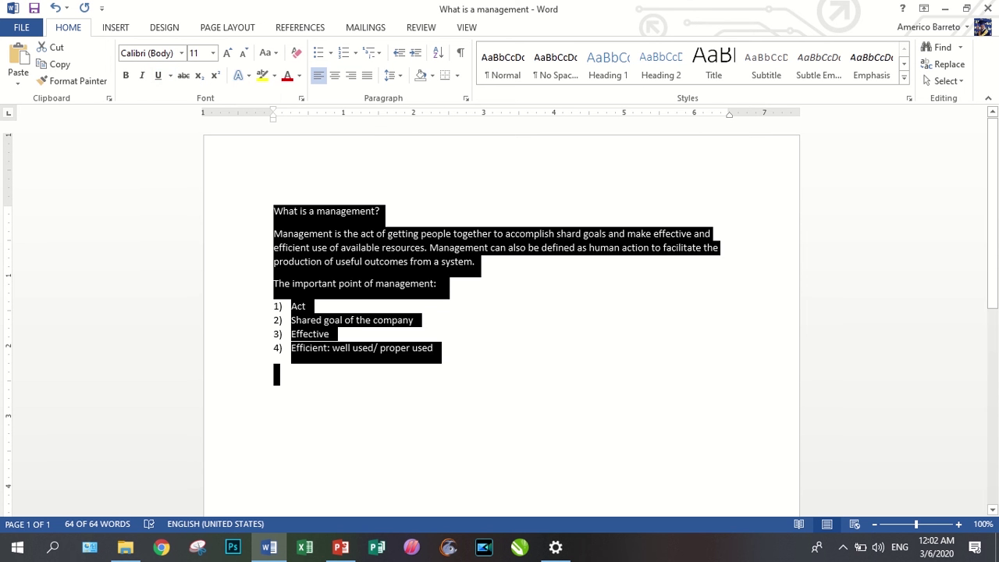
# Underline only the heading "What is a management?" with a single line.
pyautogui.click(372, 211)
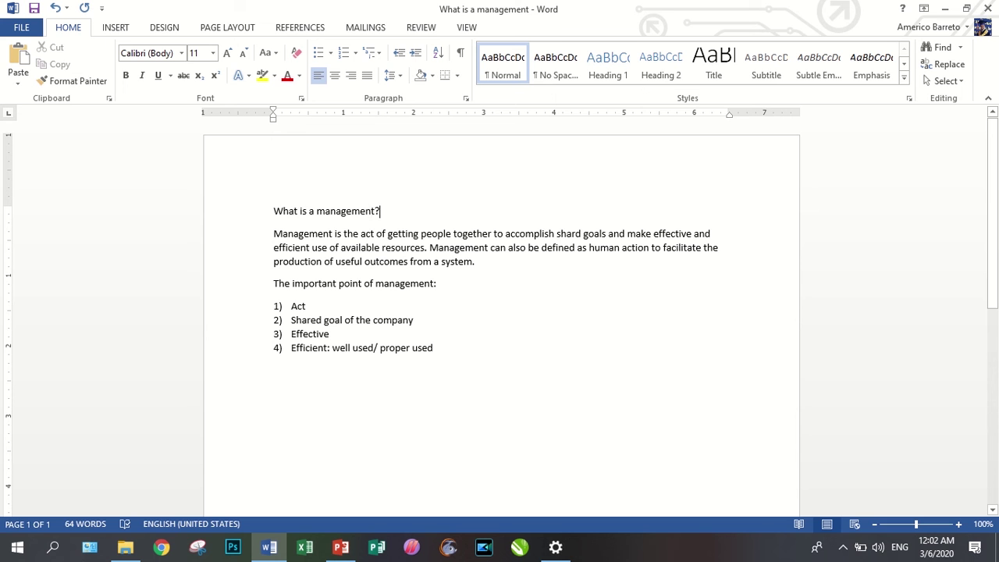
pyautogui.moveTo(381, 211); pyautogui.dragTo(274, 212)
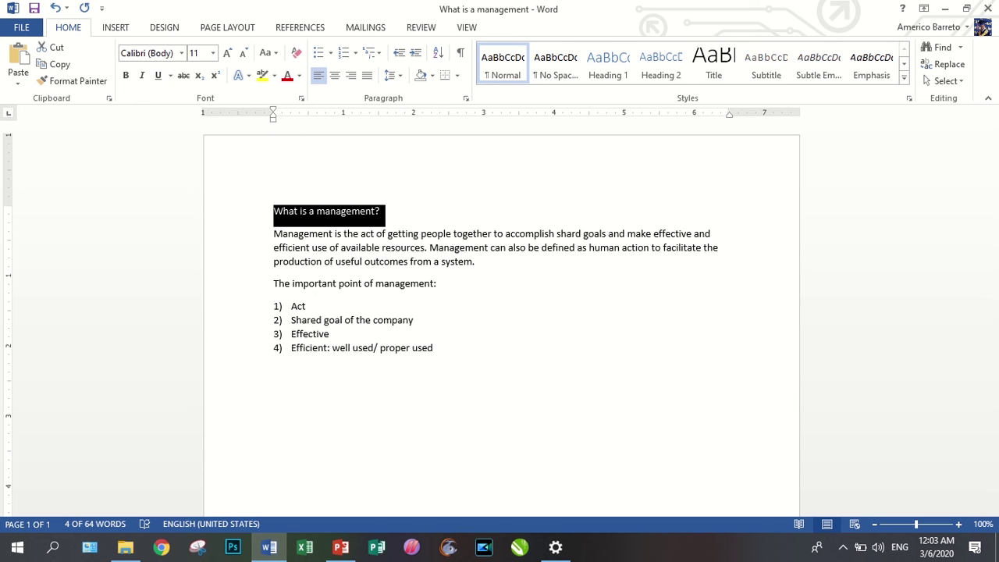
pyautogui.click(170, 76)
pyautogui.click(199, 94)
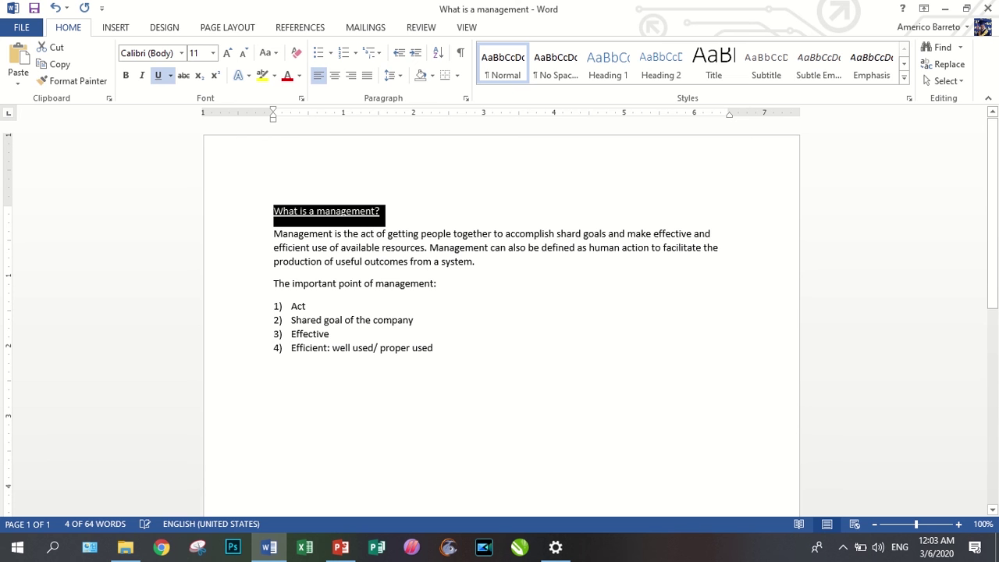
pyautogui.click(381, 212)
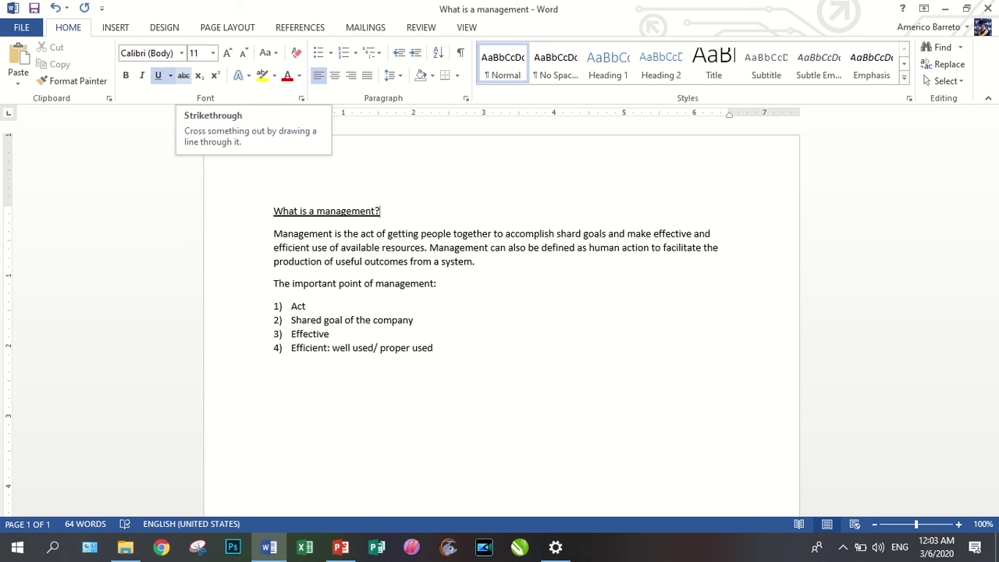
# Apply strikethrough to the first numbered item, "Act".
pyautogui.click(300, 320)
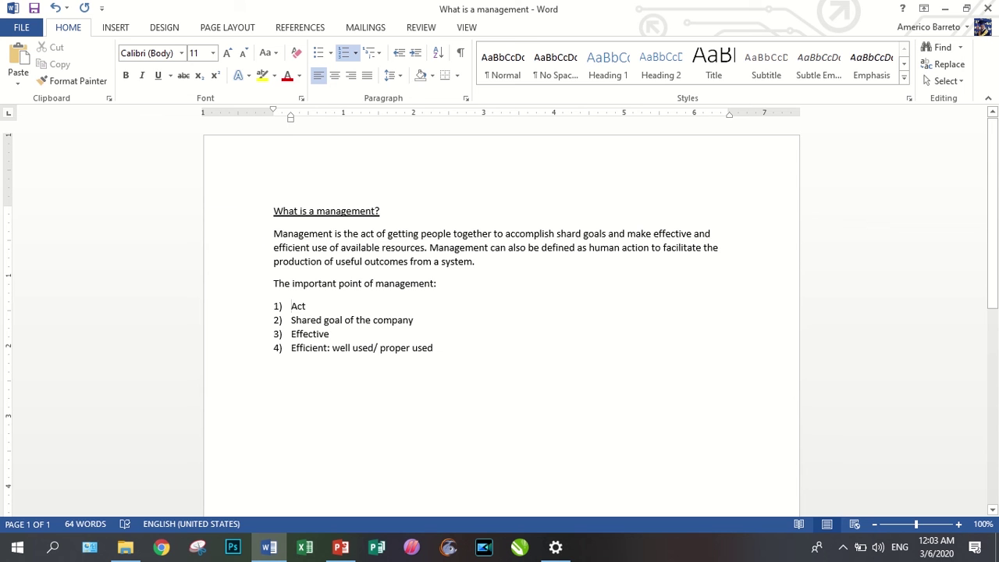
pyautogui.moveTo(291, 306); pyautogui.dragTo(313, 306)
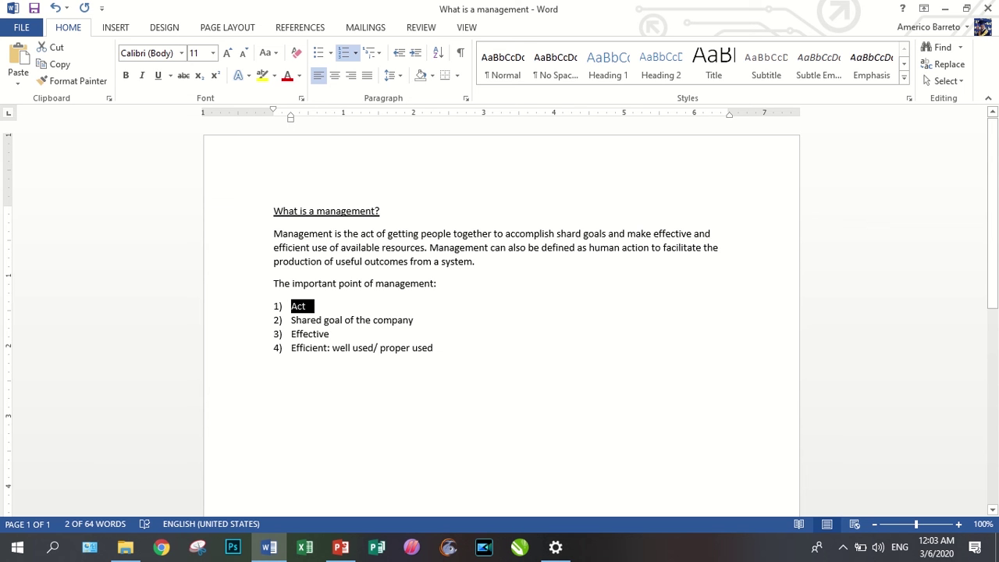
pyautogui.click(185, 75)
# Toggle subscript on and off at the end of the fourth numbered item.
pyautogui.click(436, 348)
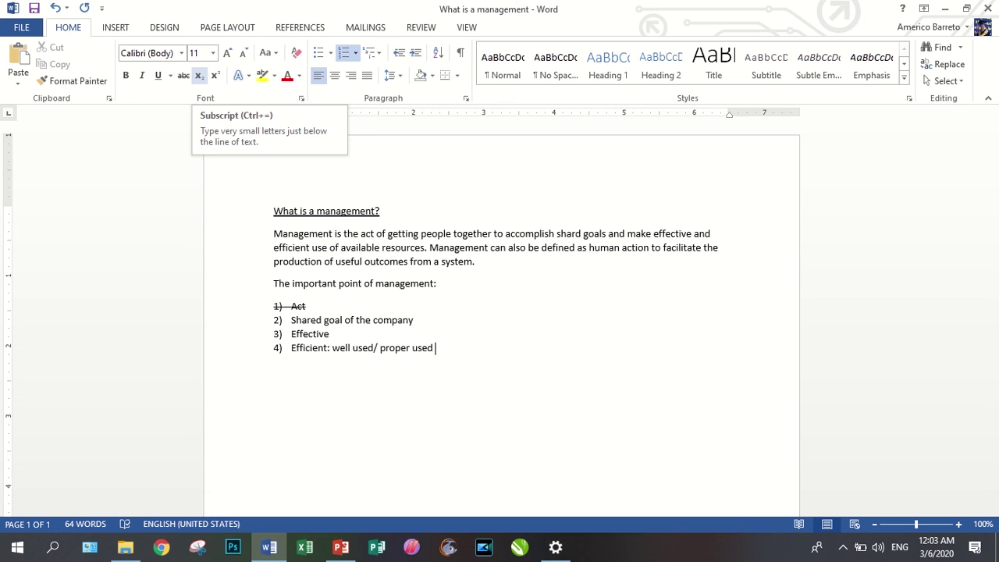
pyautogui.click(199, 75)
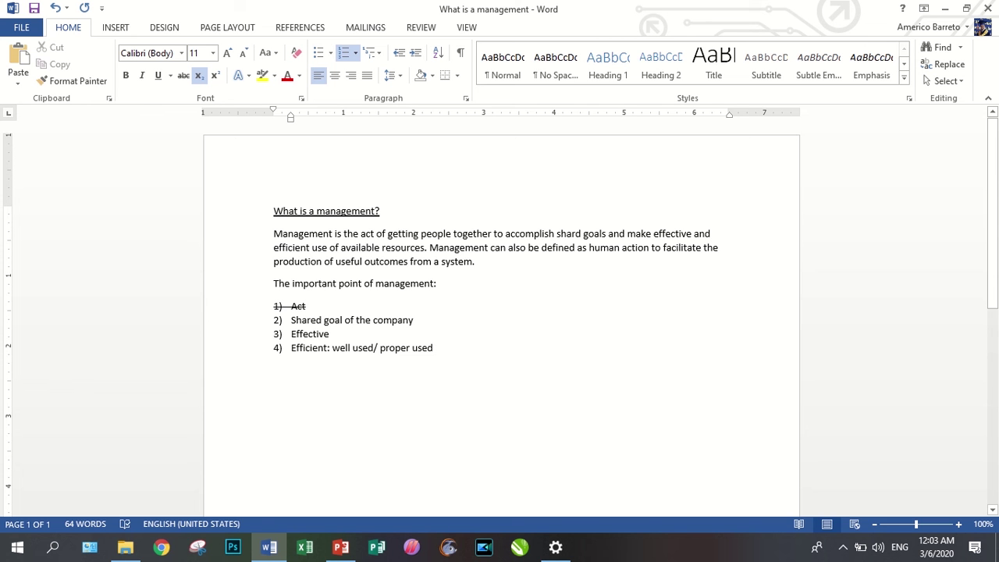
pyautogui.hotkey('ctrl', '=')
# End the numbered list and add the line "On the 2th of January" as a normal paragraph below it.
pyautogui.press('Return')
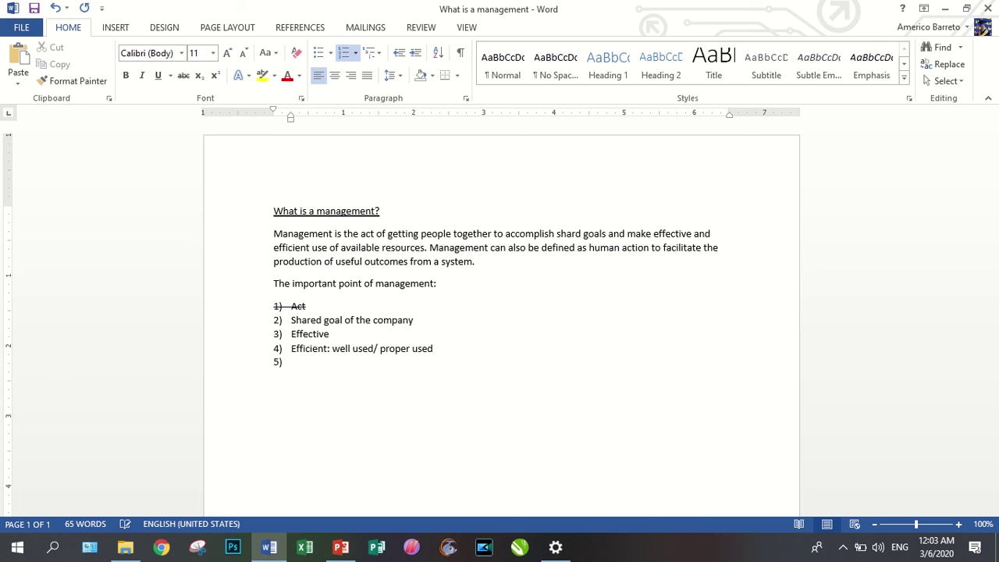
pyautogui.press('Return')
pyautogui.write('On the ')
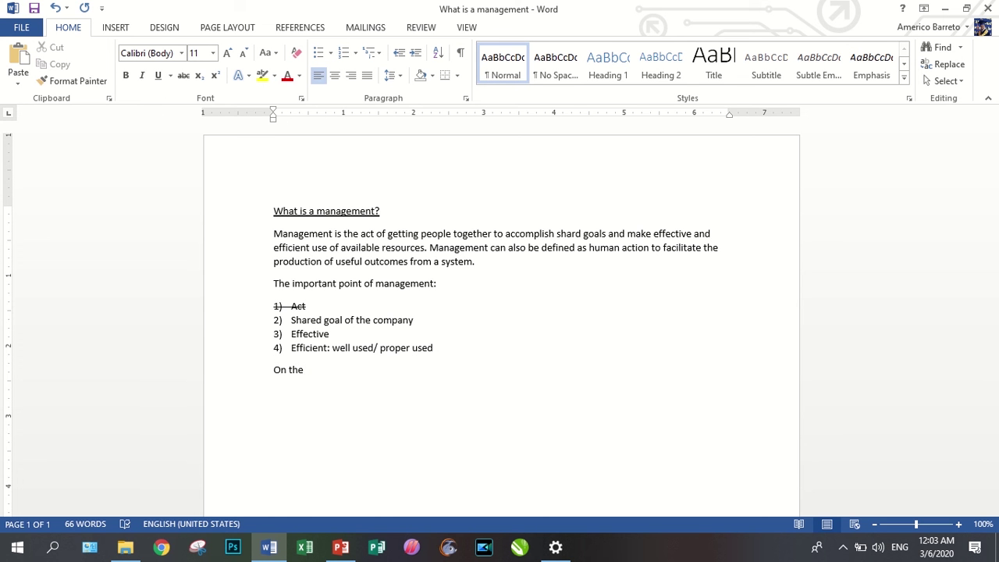
pyautogui.write('2th ')
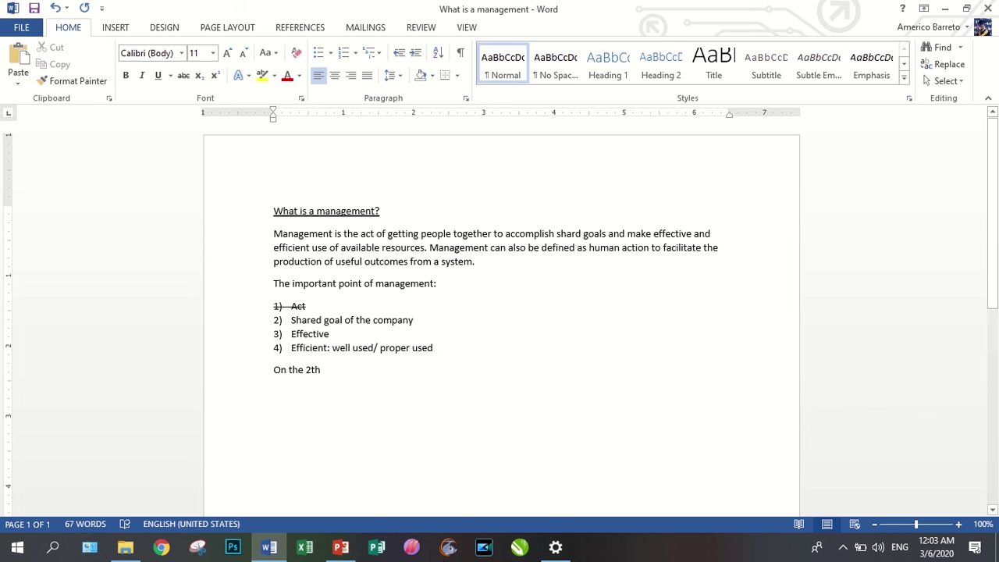
pyautogui.write('o')
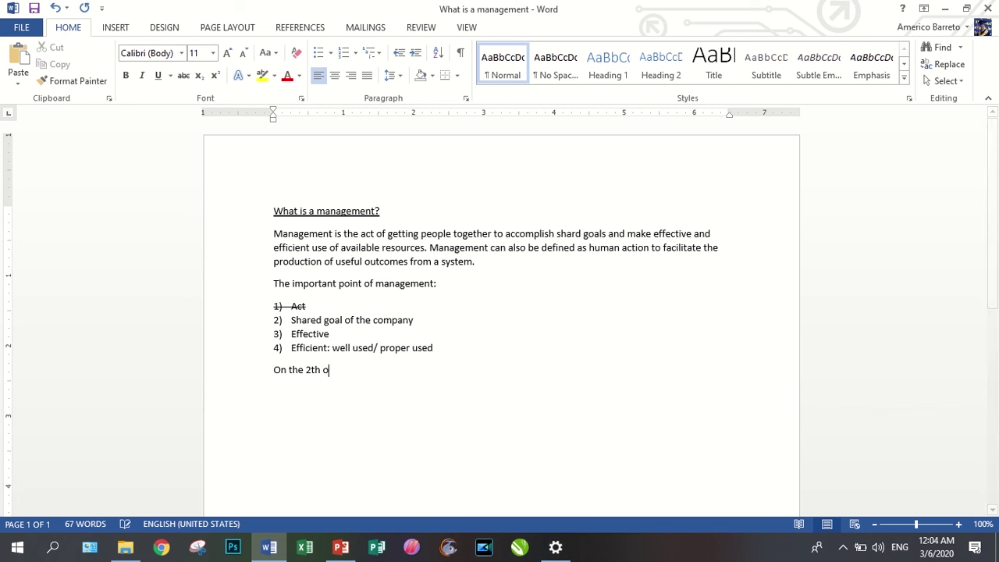
pyautogui.write('f j')
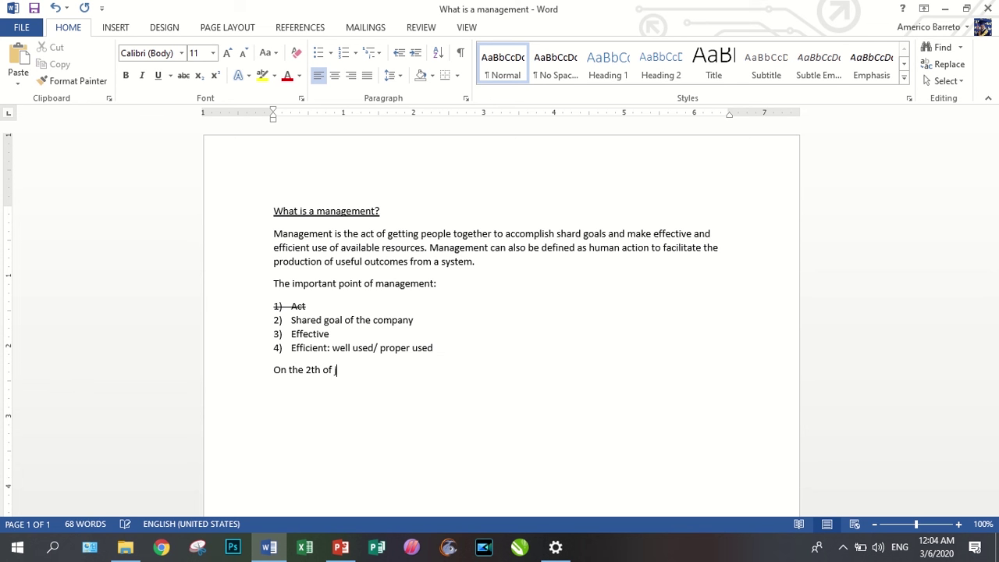
pyautogui.write('anuary')
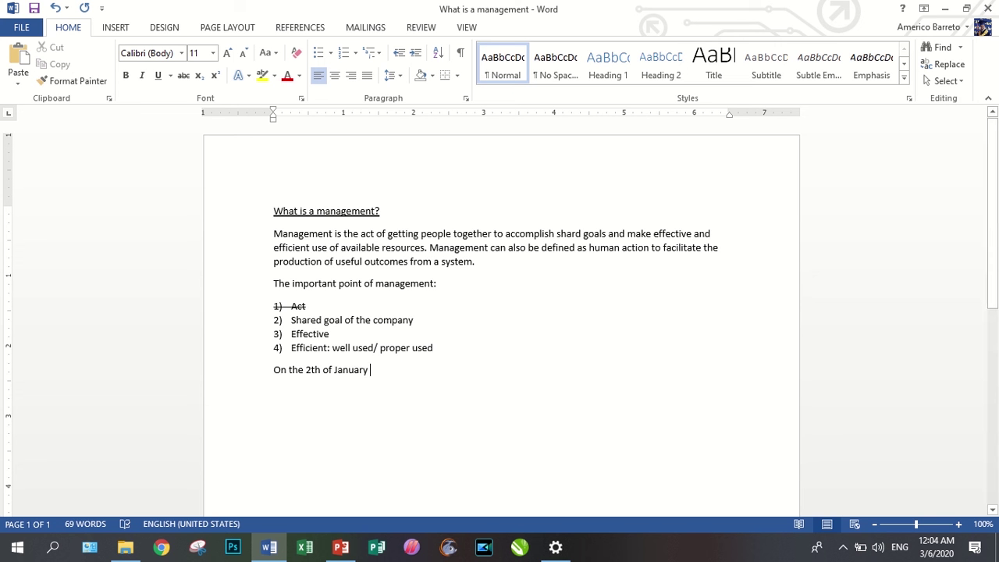
# Format the "th" in "On the 2th of January" as subscript and change it to superscript.
pyautogui.hotkey('shift', 'Left')
pyautogui.moveTo(316, 374); pyautogui.dragTo(276, 394)
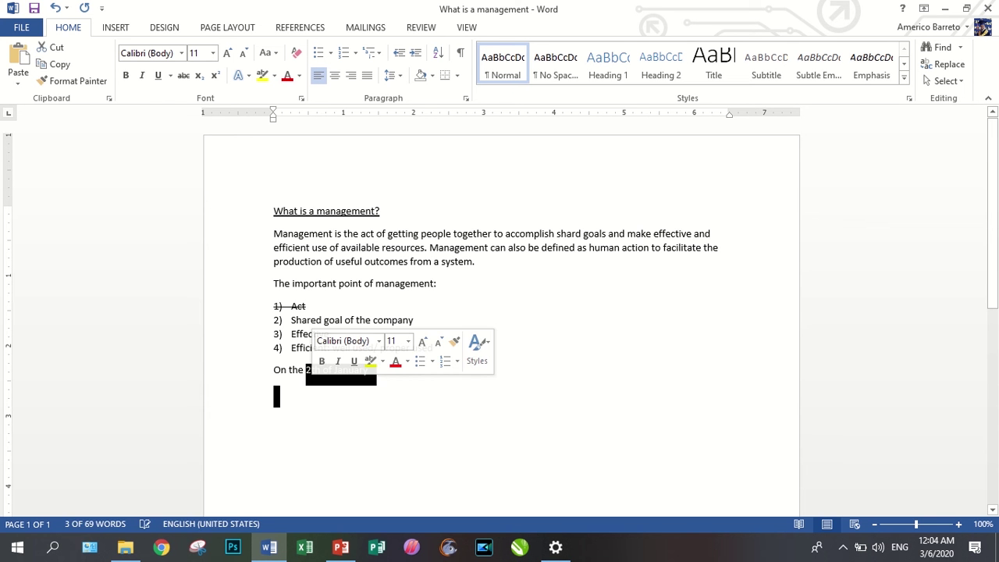
pyautogui.click(274, 392)
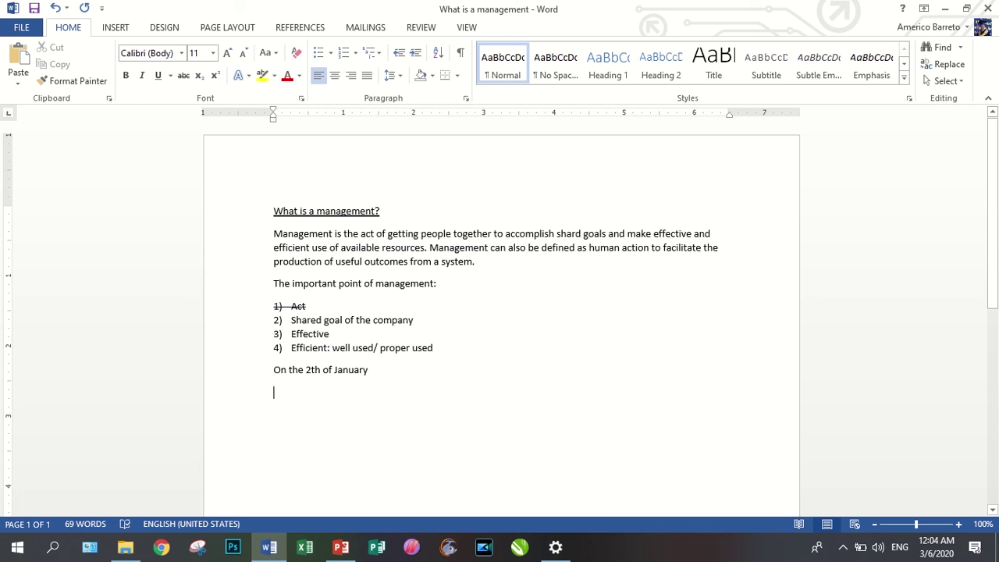
pyautogui.hotkey('shift', 'Left')
pyautogui.hotkey('shift', 'Left')
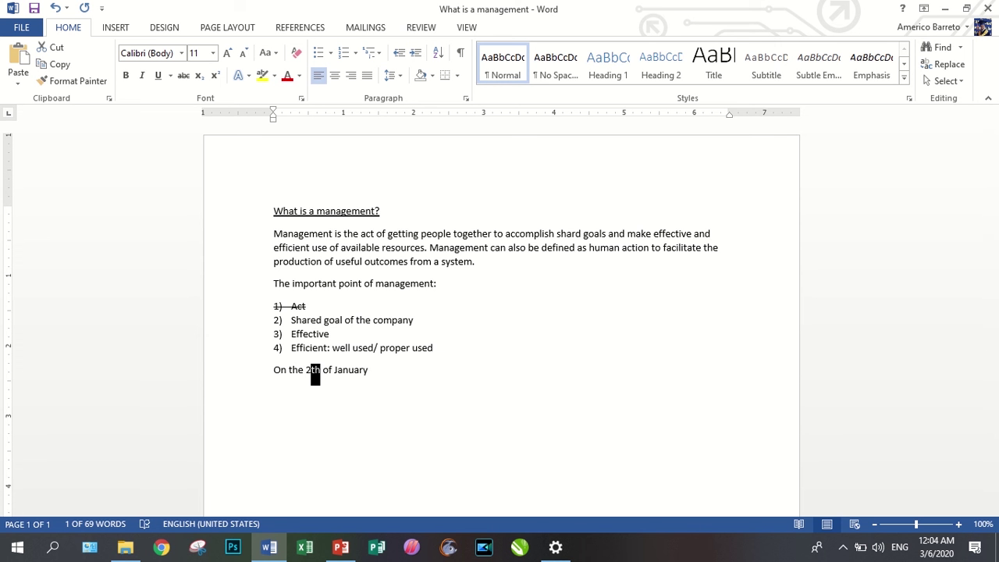
pyautogui.hotkey('ctrl', '=')
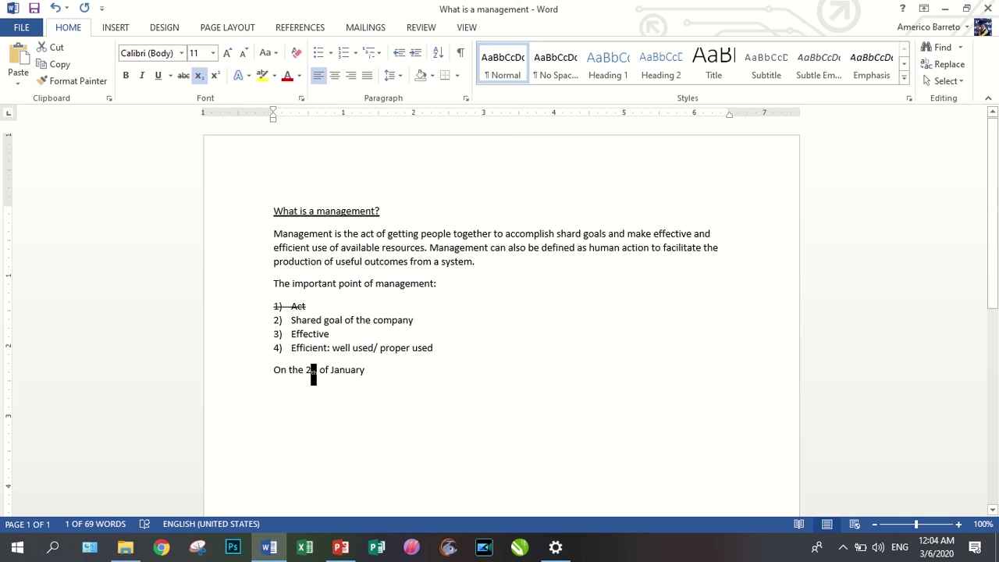
pyautogui.keyDown('ctrl'); pyautogui.scroll(6, 500, 312); pyautogui.keyUp('ctrl')
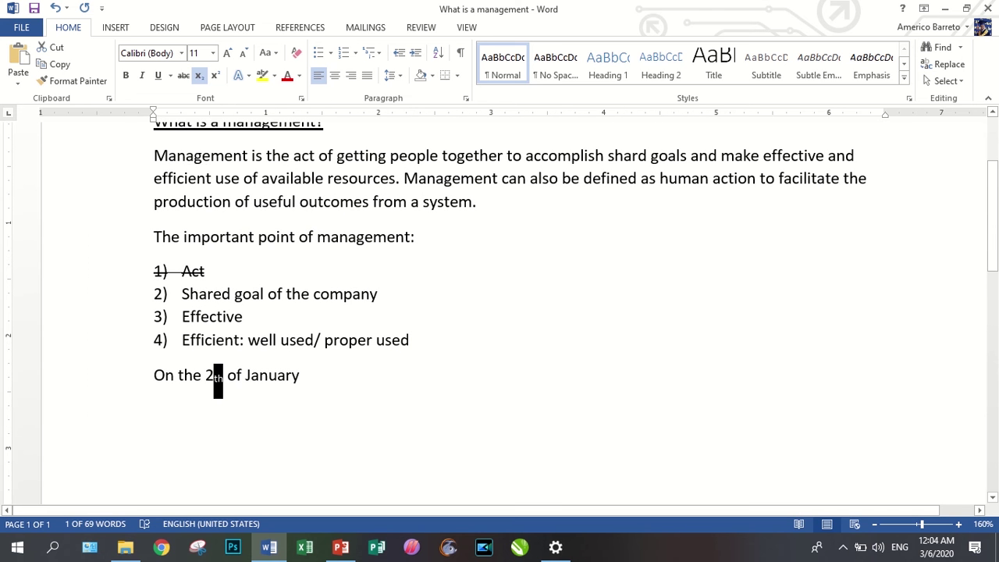
pyautogui.click(218, 378)
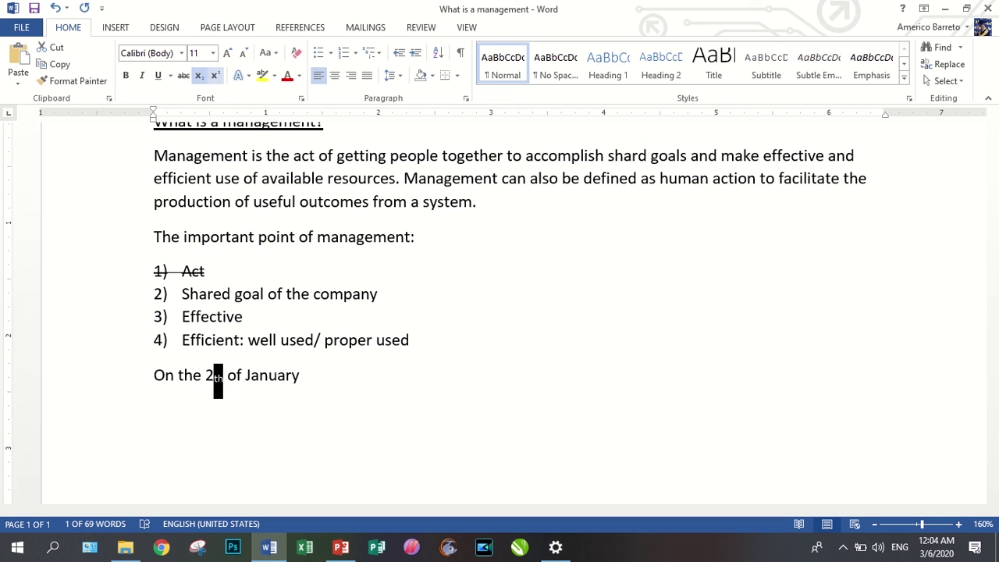
pyautogui.click(215, 75)
pyautogui.press('End')
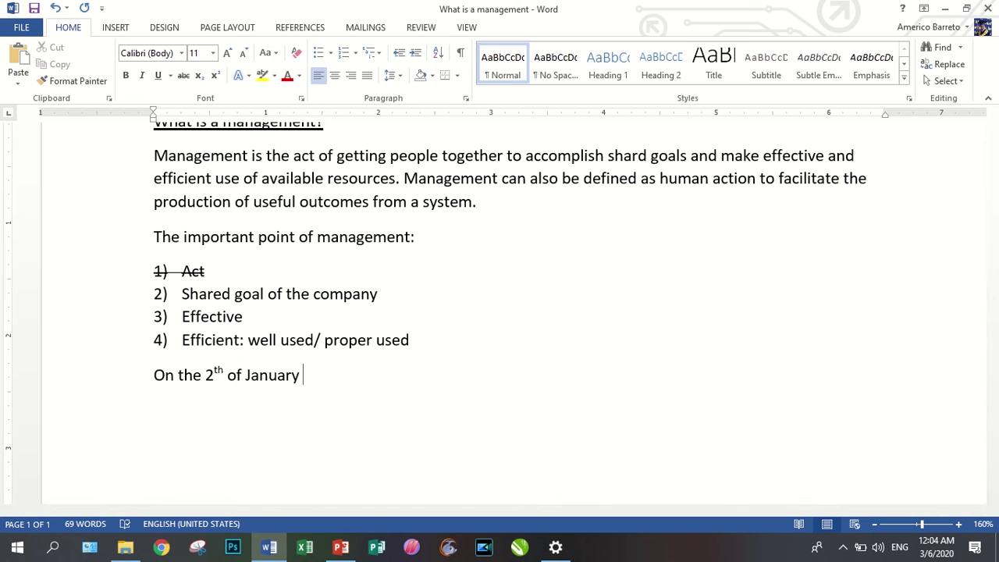
# Apply the blue gradient text effect with reflection to the whole document's text.
pyautogui.scroll(4, 499, 312)
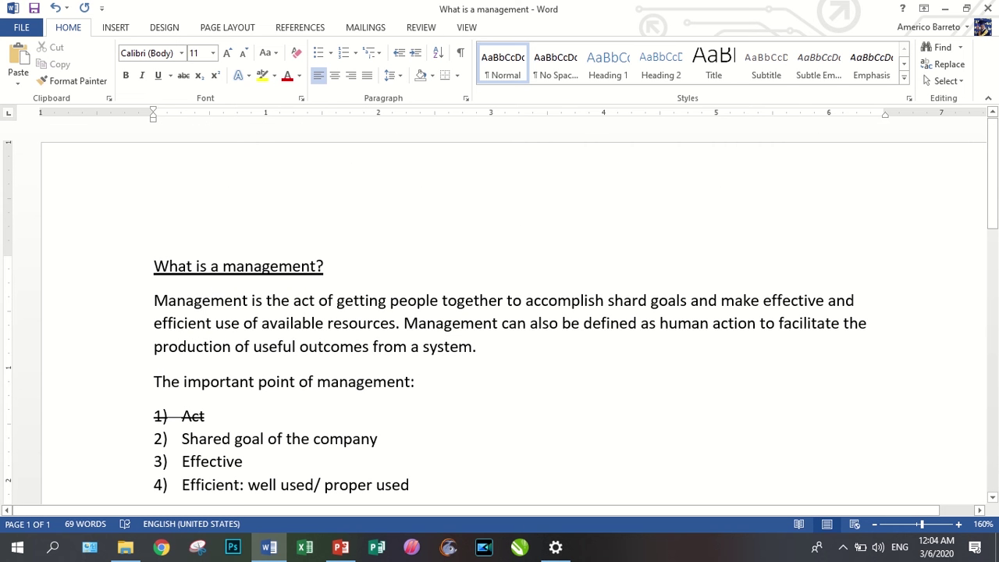
pyautogui.hotkey('ctrl', 'a')
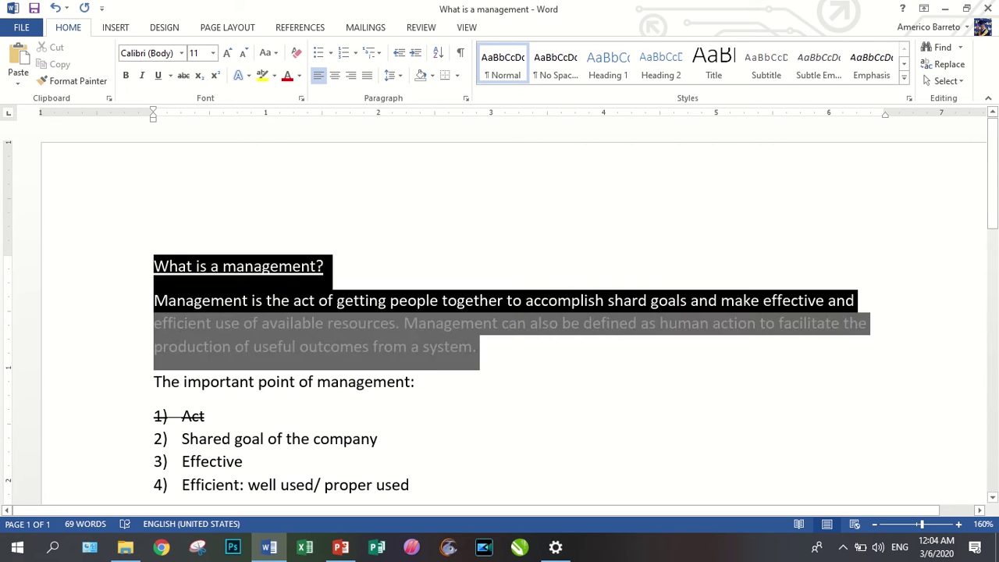
pyautogui.scroll(-14, 500, 313)
pyautogui.hotkey('ctrl', 'a')
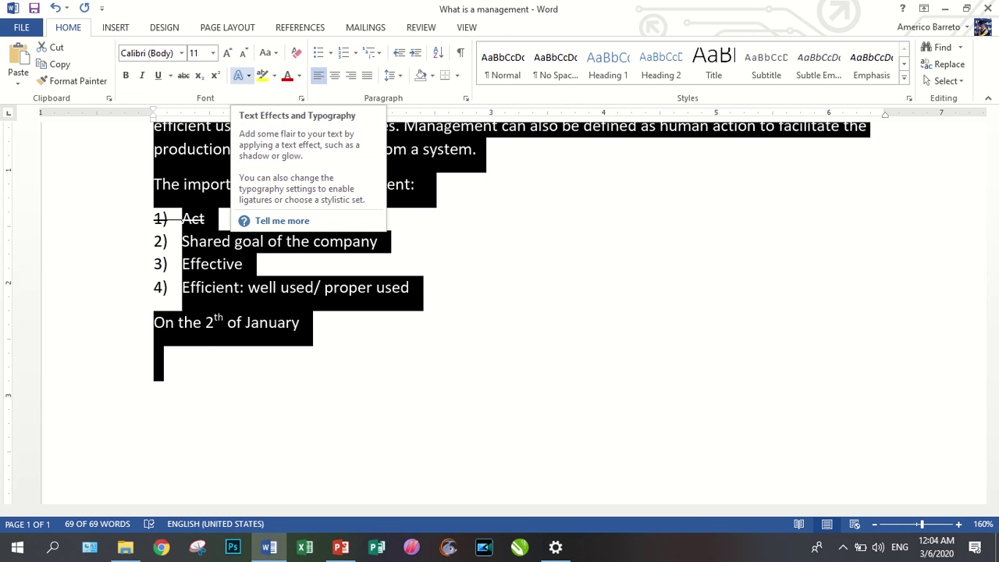
pyautogui.click(241, 75)
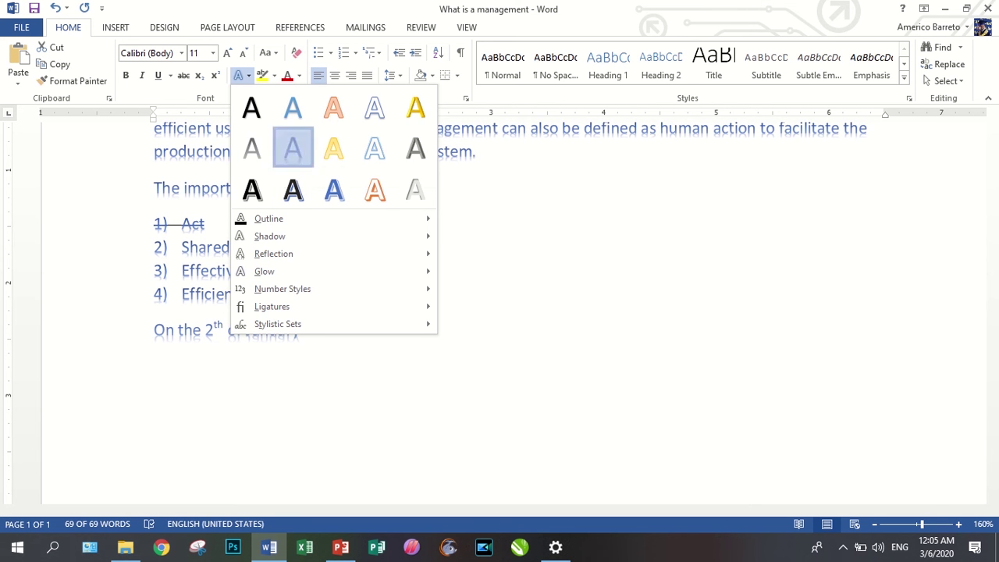
pyautogui.click(293, 147)
pyautogui.scroll(3, 515, 309)
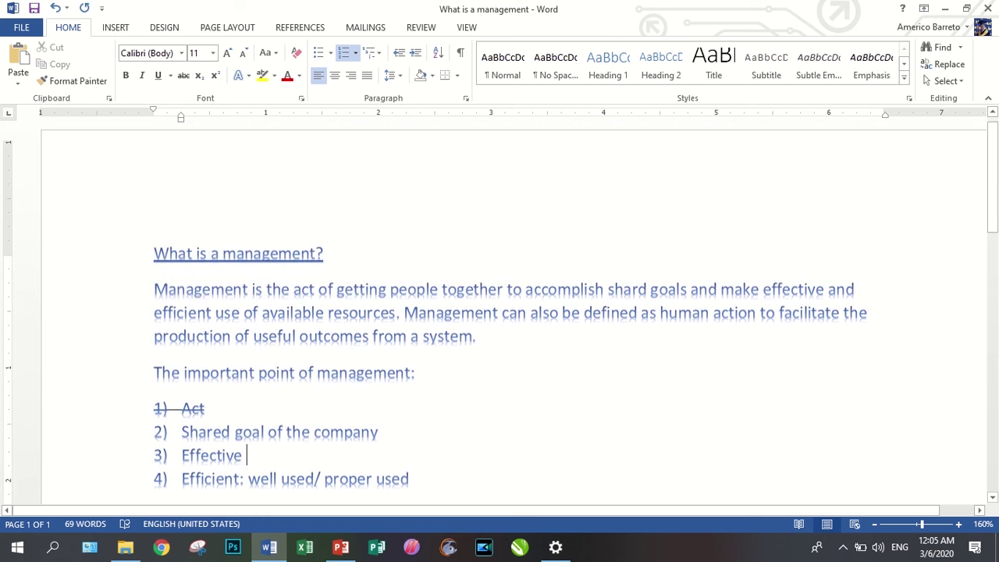
pyautogui.scroll(-3, 516, 310)
pyautogui.scroll(3, 500, 309)
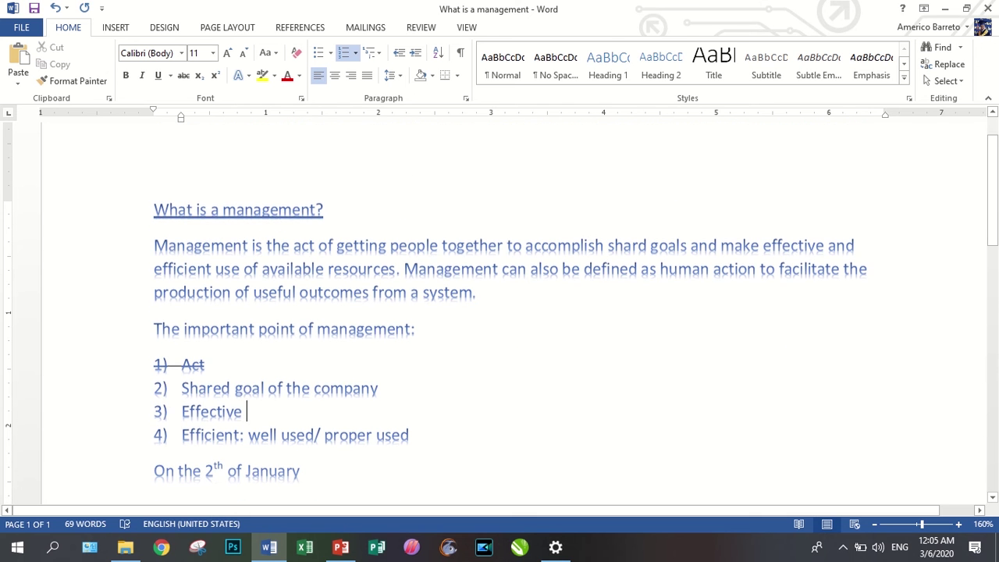
pyautogui.scroll(-1, 500, 310)
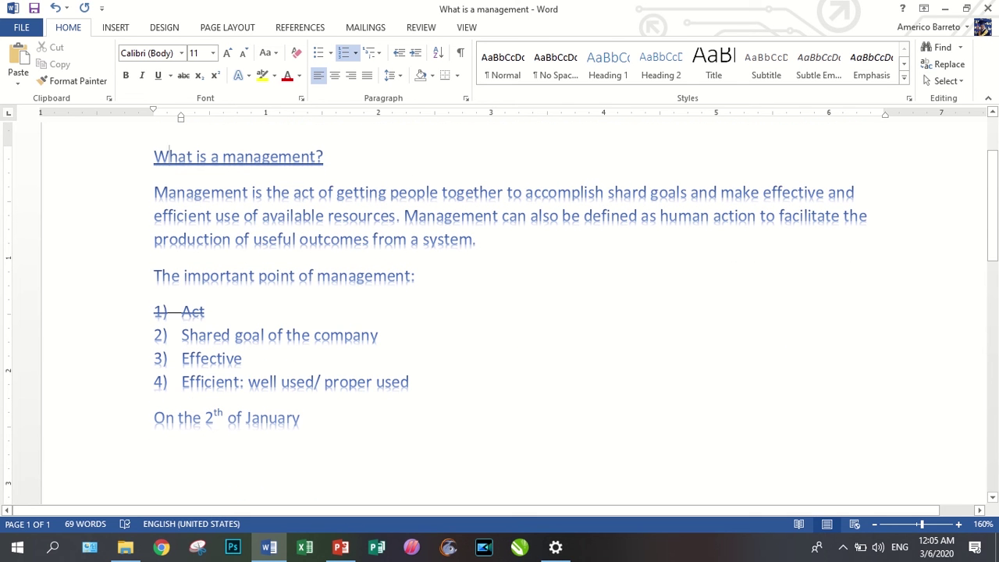
# Highlight the heading "What is a management?" in bright green.
pyautogui.moveTo(168, 153); pyautogui.dragTo(154, 193)
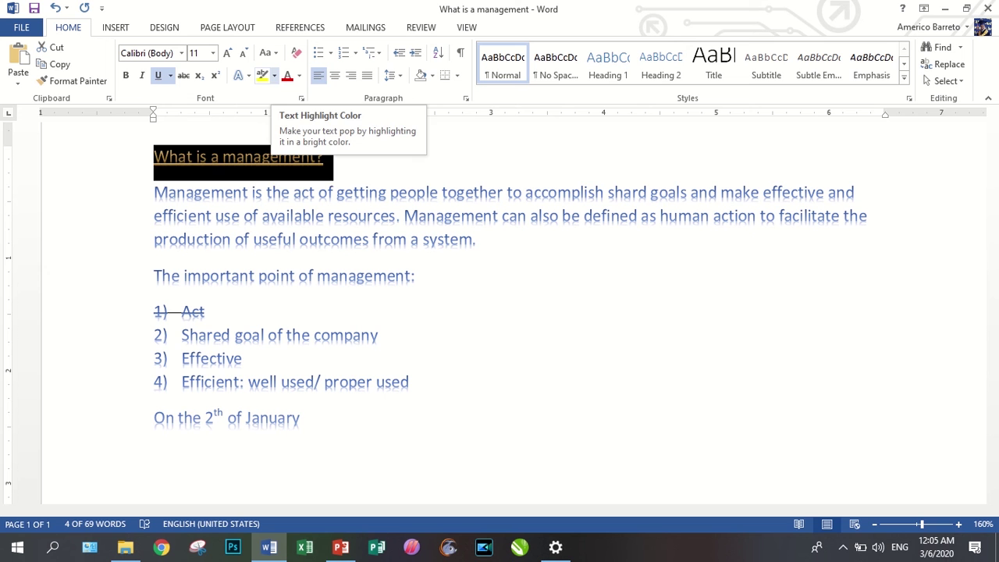
pyautogui.click(274, 76)
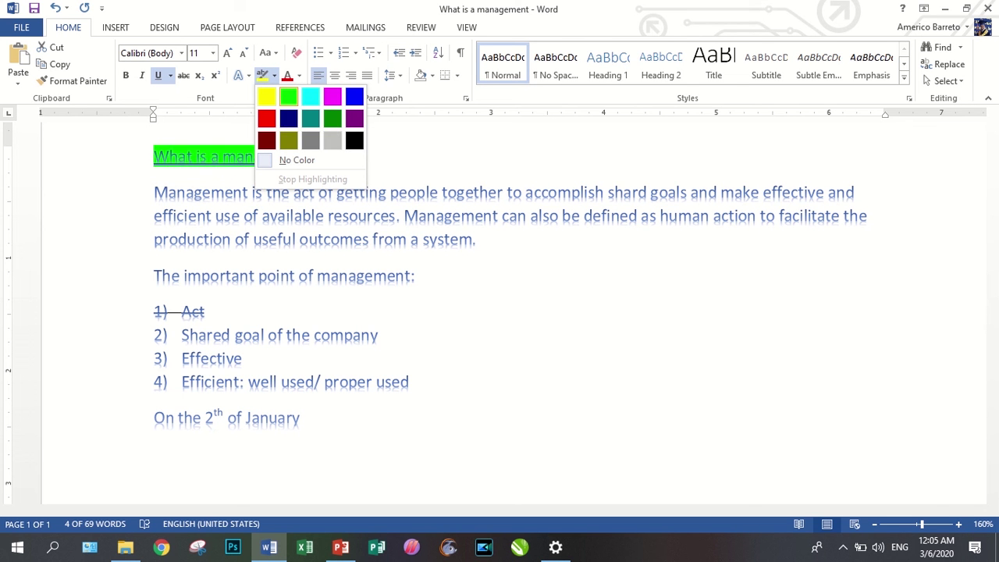
pyautogui.click(288, 97)
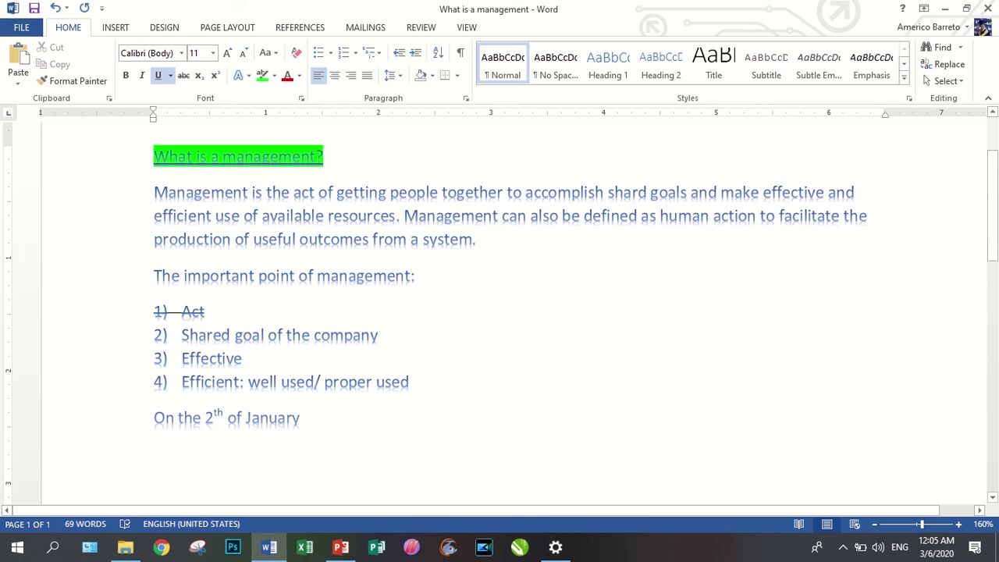
# Remove the highlight from the heading and the start of the first paragraph by setting it to No Color.
pyautogui.click(207, 216)
pyautogui.moveTo(154, 156); pyautogui.dragTo(326, 217)
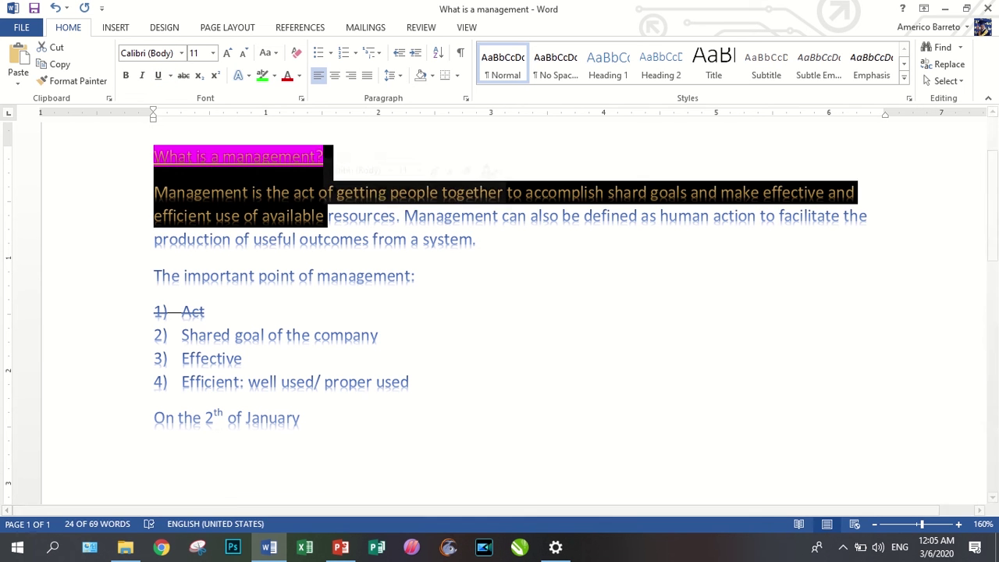
pyautogui.click(274, 76)
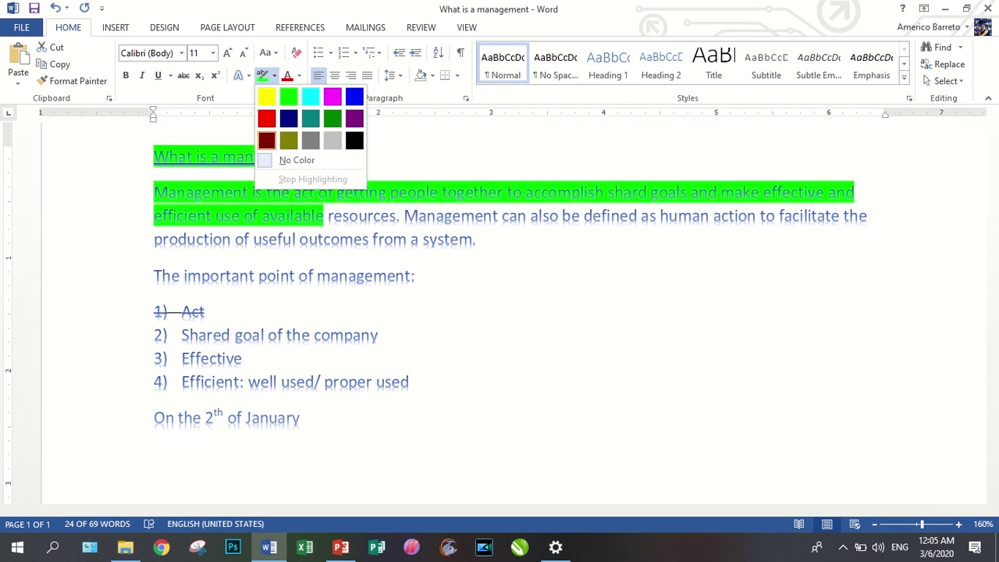
pyautogui.click(297, 160)
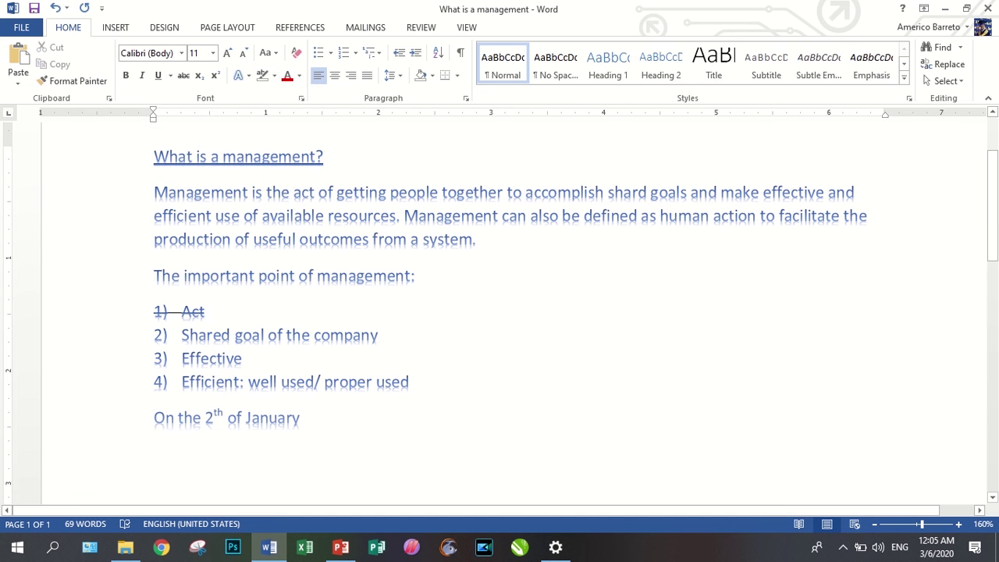
# Change the font colour of the whole document's text to Green, Accent 6.
pyautogui.moveTo(153, 158); pyautogui.dragTo(308, 420)
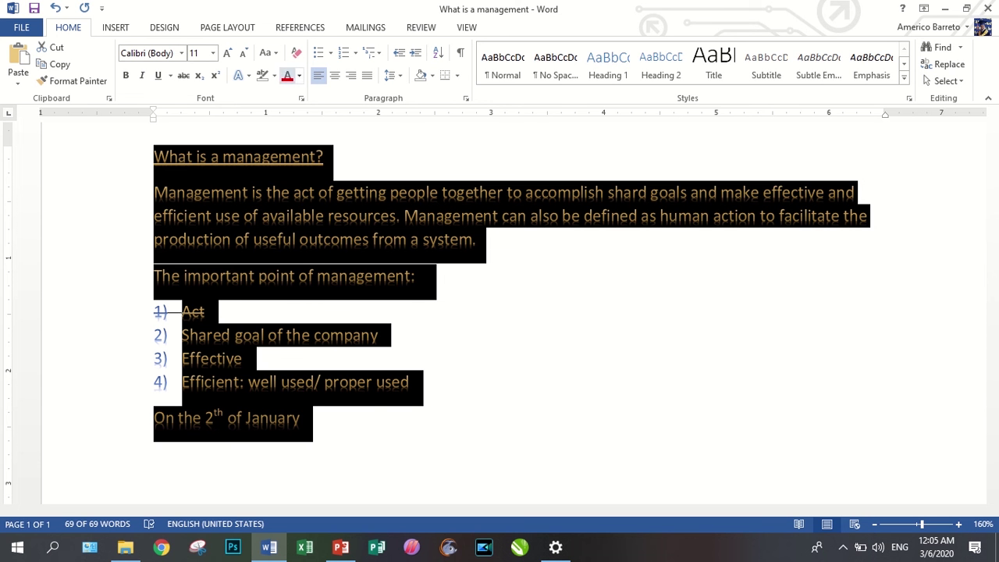
pyautogui.click(299, 75)
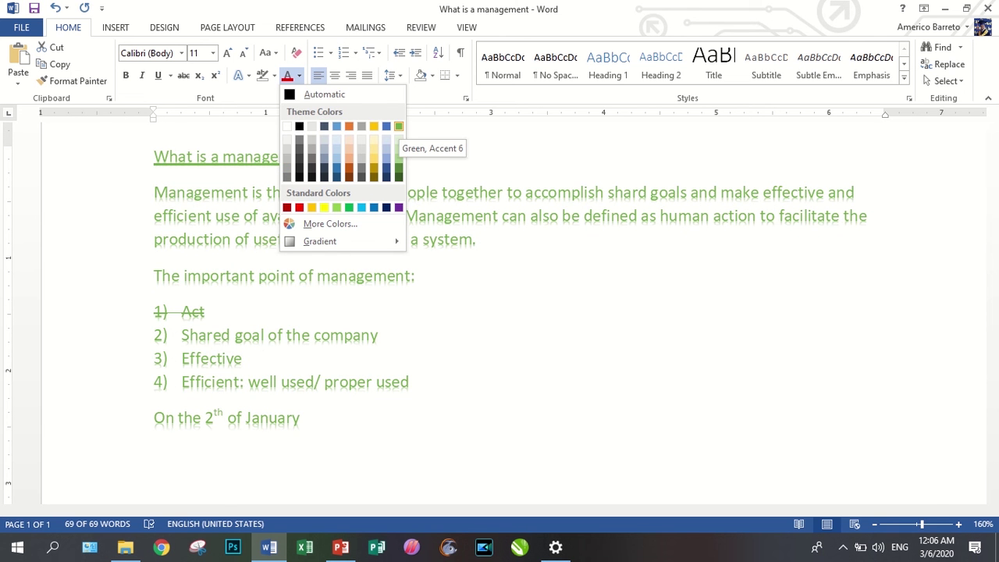
pyautogui.click(398, 126)
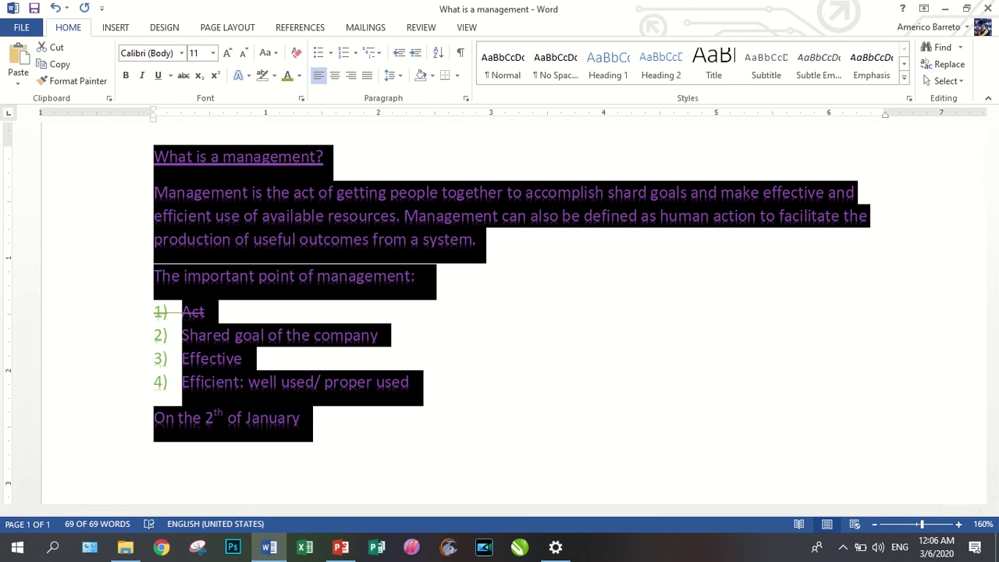
# Try justified alignment on the heading "What is a management?" and centre it.
pyautogui.click(316, 193)
pyautogui.moveTo(324, 158); pyautogui.dragTo(146, 162)
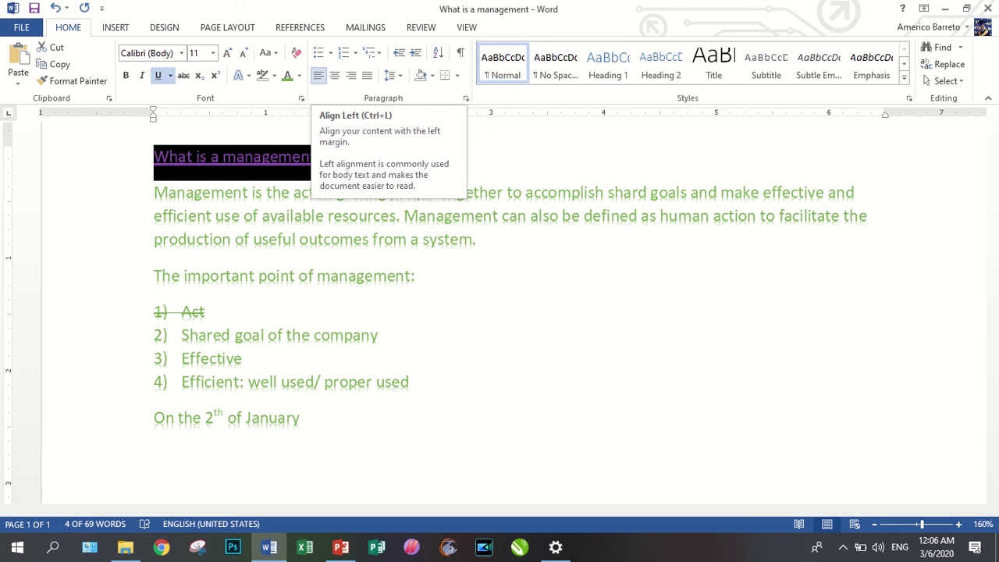
pyautogui.click(367, 75)
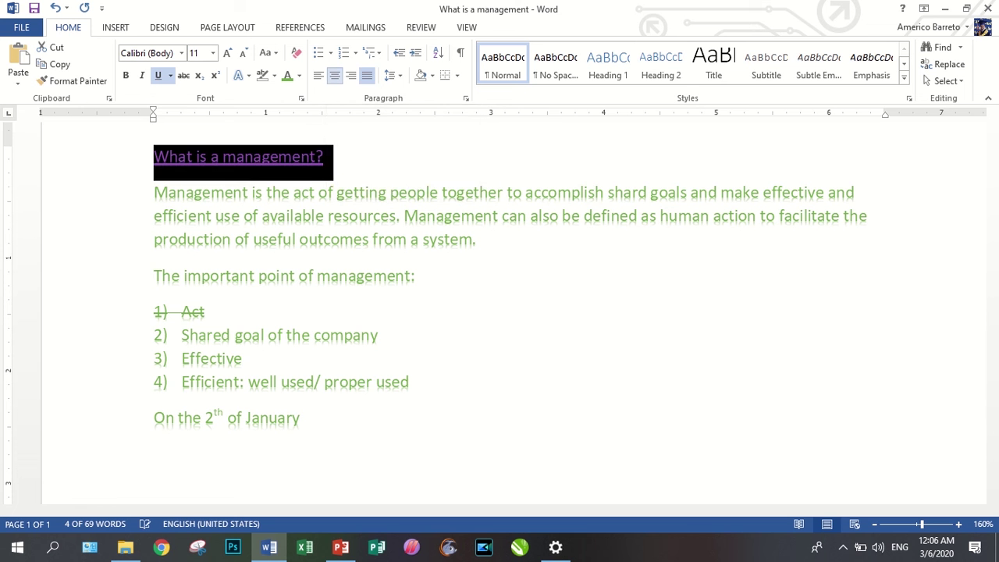
pyautogui.click(334, 75)
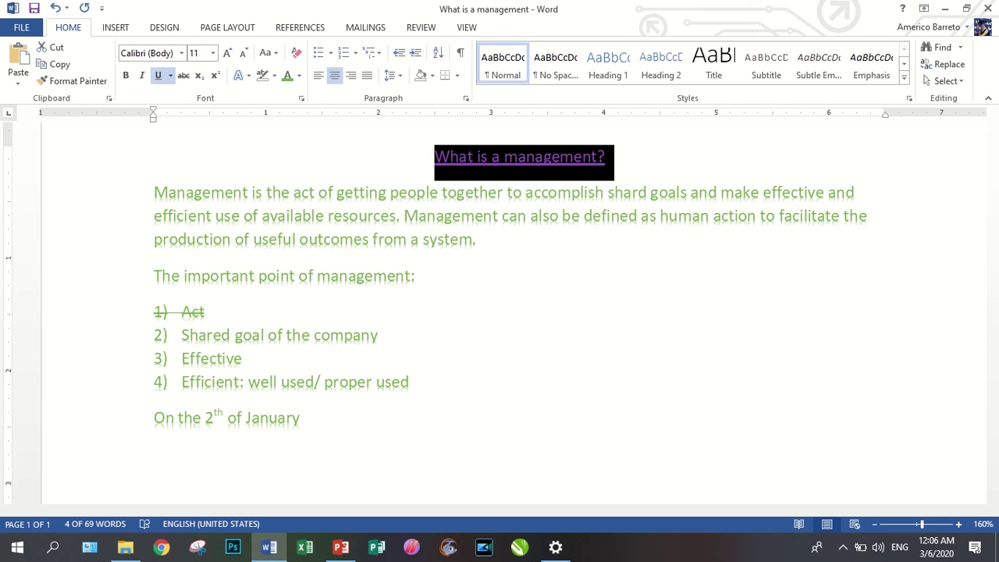
# Switch the heading's alignment between right and left, ending with right alignment.
pyautogui.scroll(-7, 514, 312)
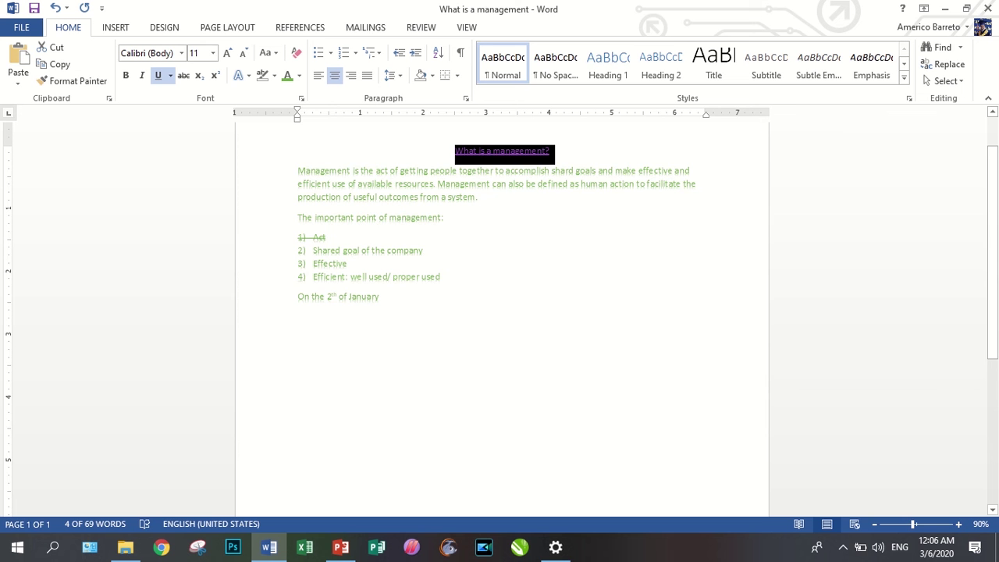
pyautogui.scroll(4, 500, 313)
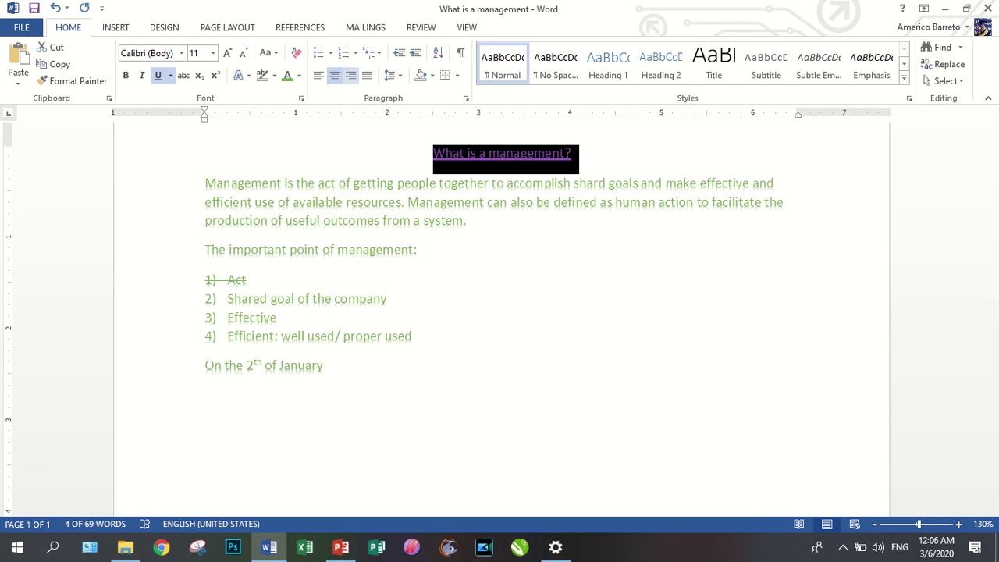
pyautogui.hotkey('ctrl', 'r')
pyautogui.hotkey('ctrl', 'l')
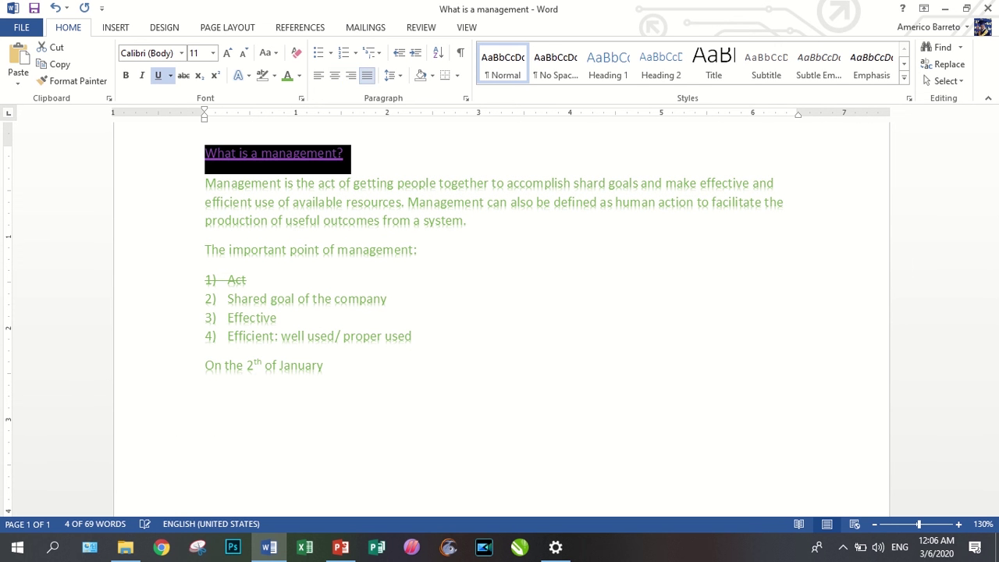
pyautogui.hotkey('ctrl', 'r')
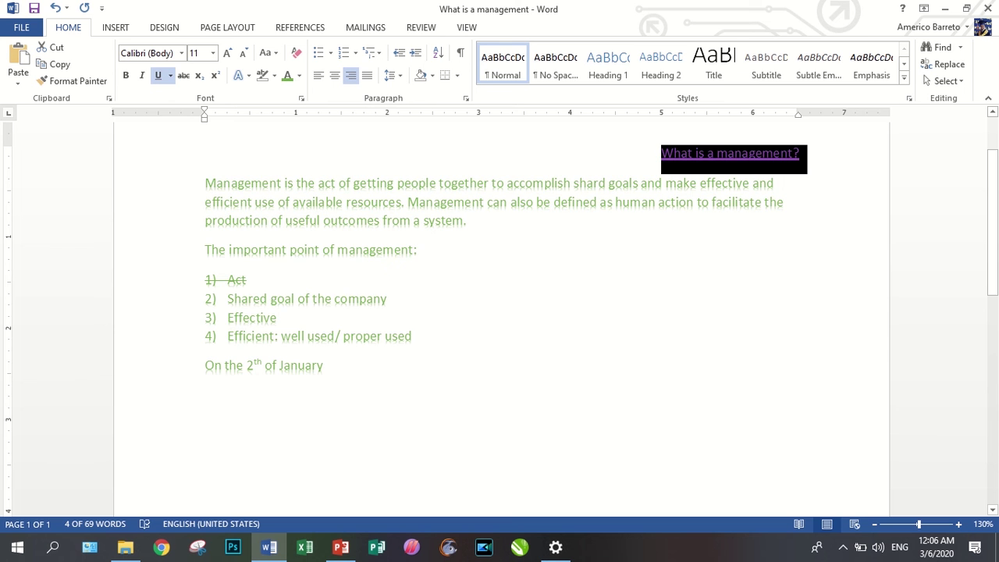
# Try right, centre and left alignment on all the text below the heading and finish with it justified.
pyautogui.moveTo(205, 184); pyautogui.dragTo(332, 367)
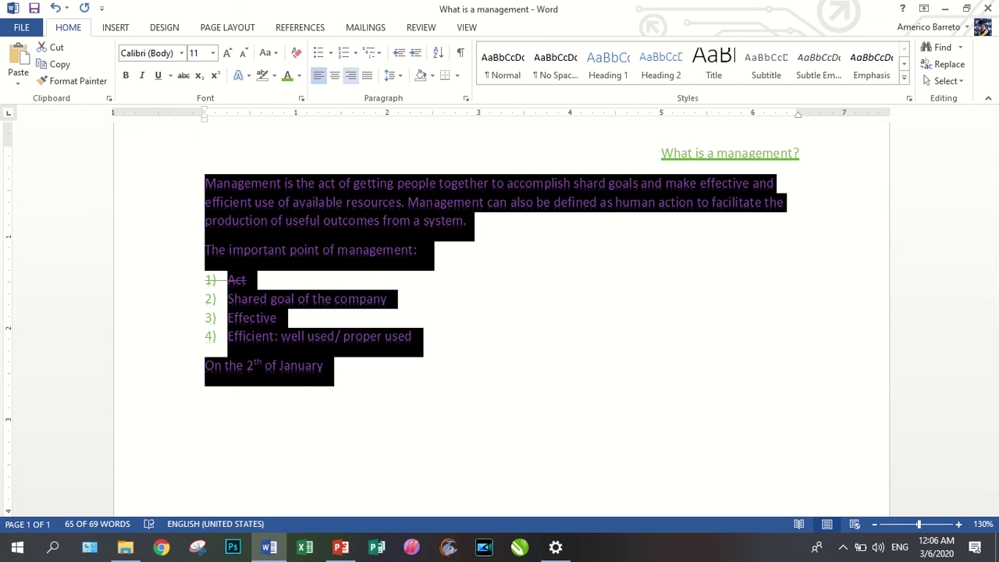
pyautogui.hotkey('ctrl', 'j')
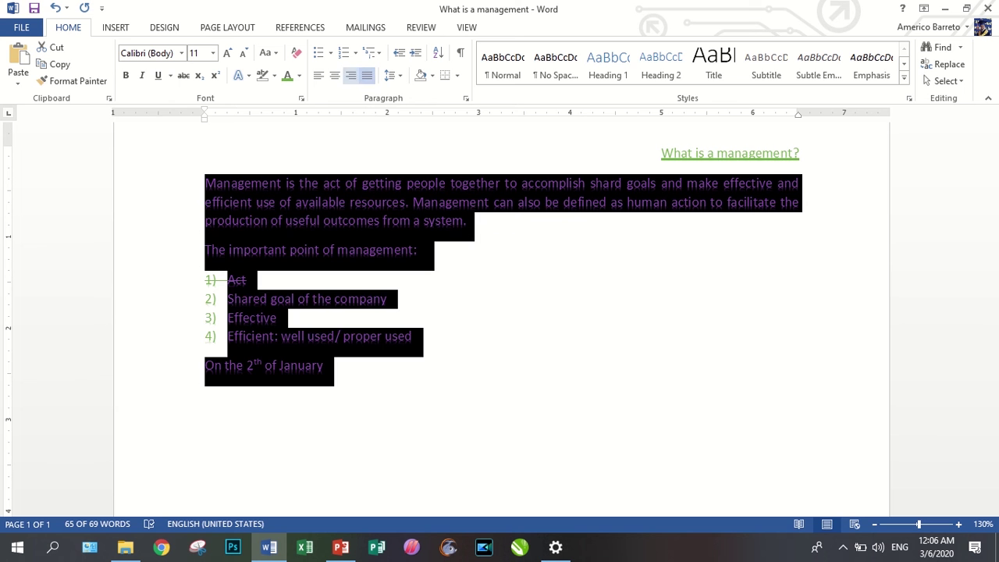
pyautogui.hotkey('ctrl', 'r')
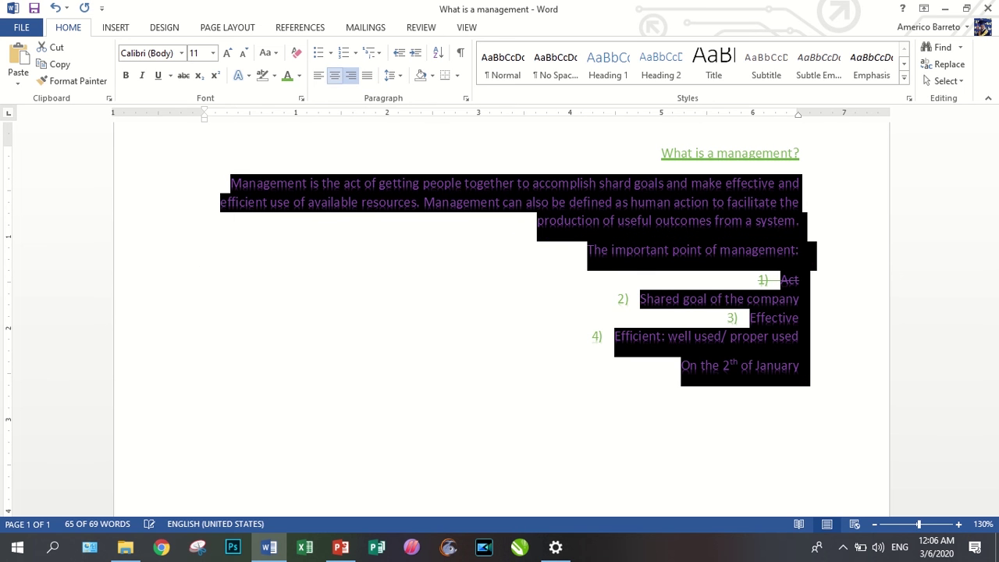
pyautogui.hotkey('ctrl', 'e')
pyautogui.hotkey('ctrl', 'l')
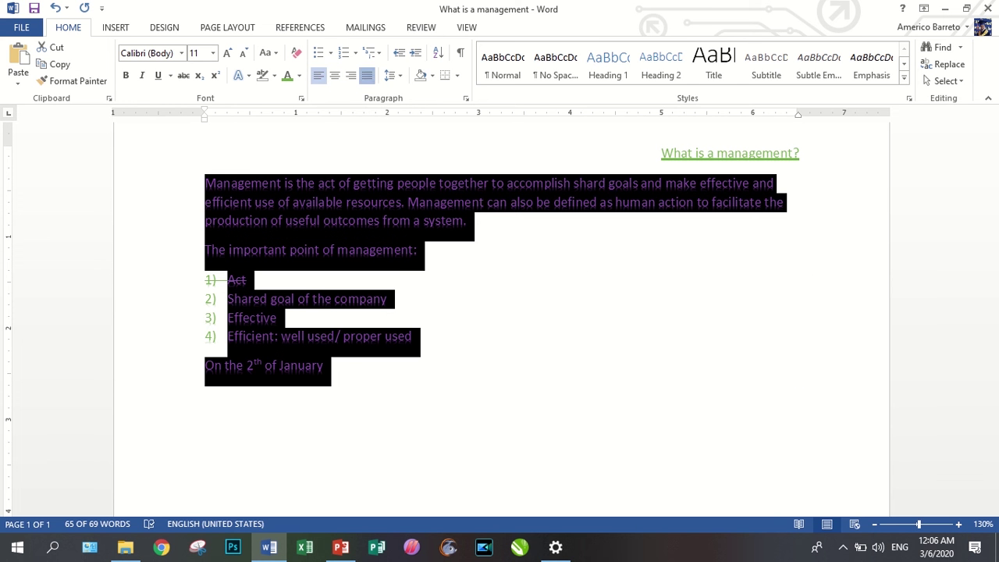
pyautogui.hotkey('ctrl', 'j')
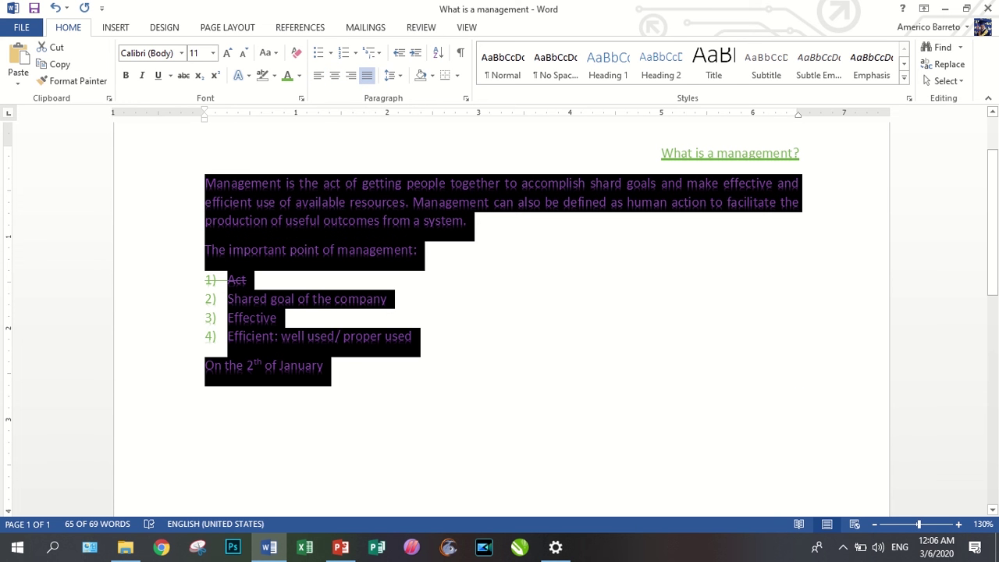
# Centre the heading "What is a management?" on the page.
pyautogui.moveTo(661, 154); pyautogui.dragTo(806, 155)
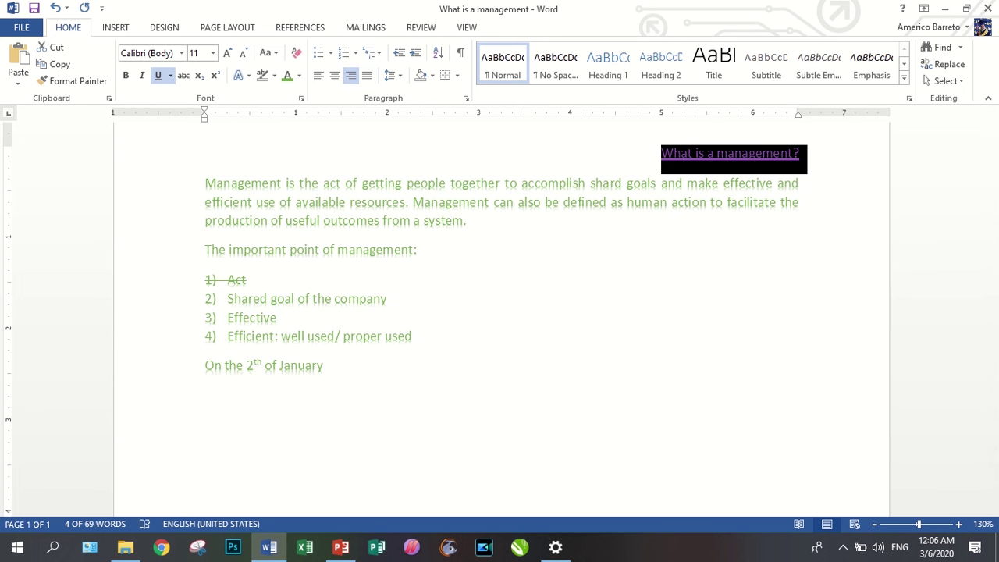
pyautogui.hotkey('ctrl', 'e')
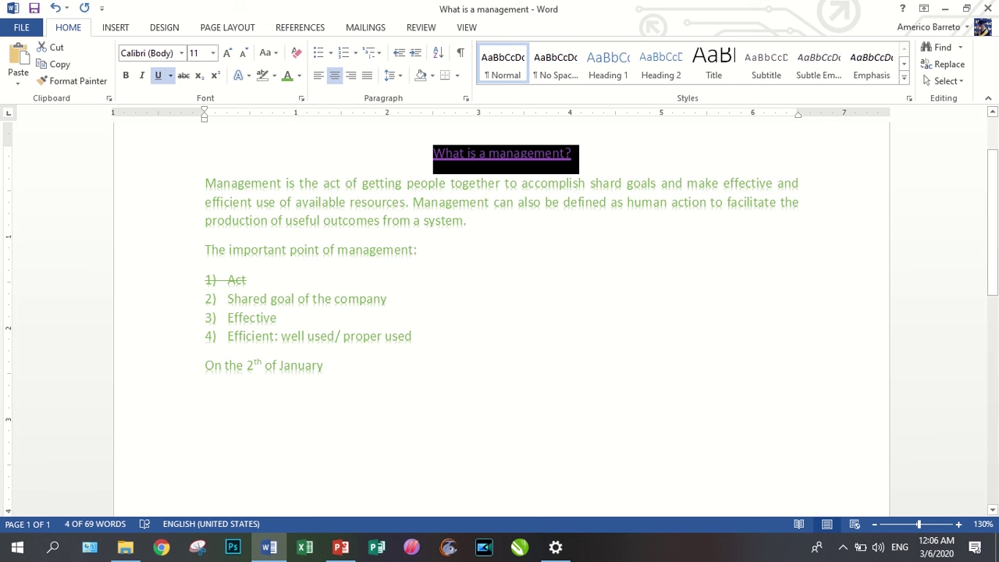
# Try 2.5 line spacing on all the text below the heading, and set it to 1.0.
pyautogui.click(573, 154)
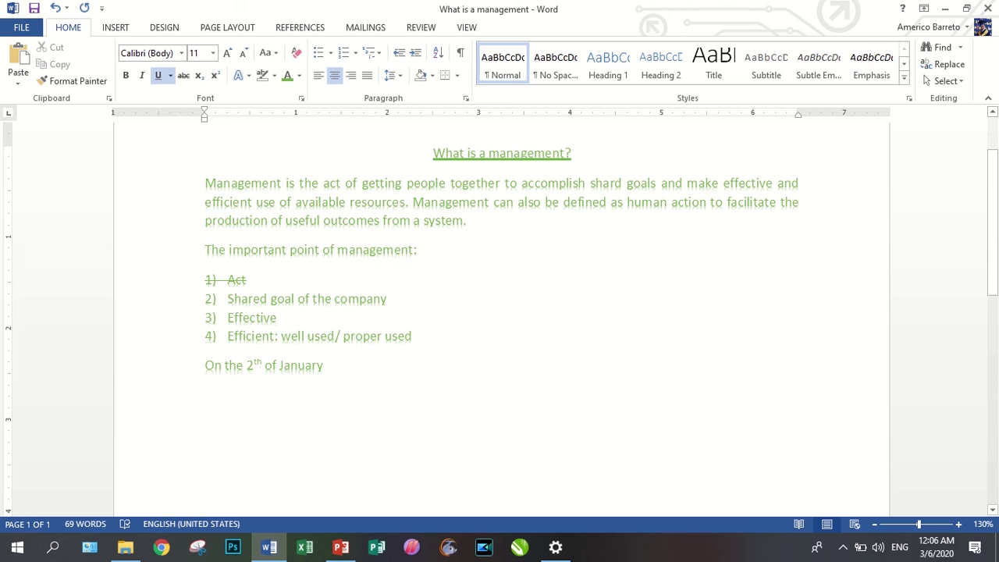
pyautogui.hotkey('shift', 'Down')
pyautogui.hotkey('shift', 'Down')
pyautogui.hotkey('shift', 'Down')
pyautogui.hotkey('shift', 'Down')
pyautogui.hotkey('shift', 'Down')
pyautogui.hotkey('shift', 'Down')
pyautogui.hotkey('shift', 'Down')
pyautogui.hotkey('shift', 'Down')
pyautogui.hotkey('shift', 'Down')
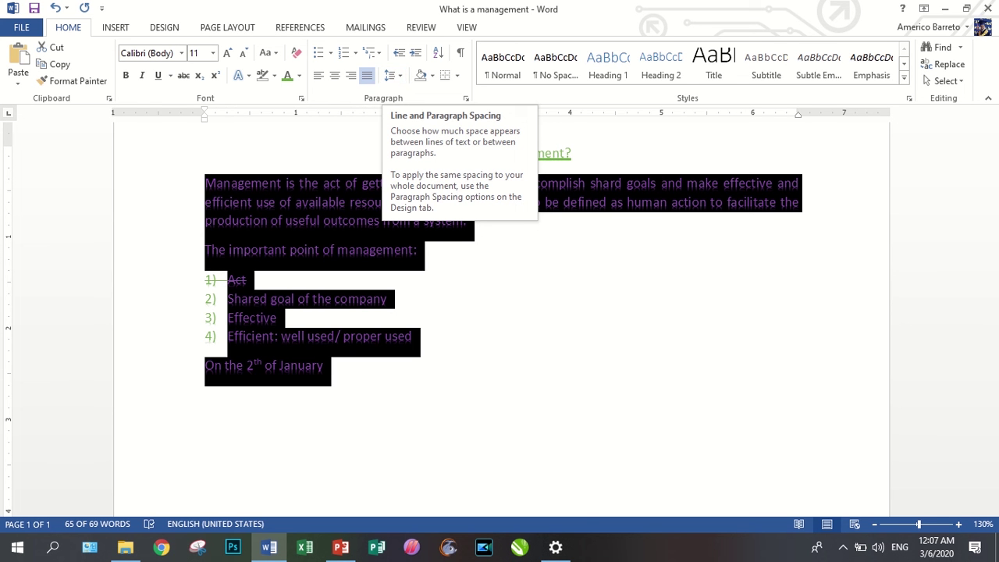
pyautogui.click(389, 75)
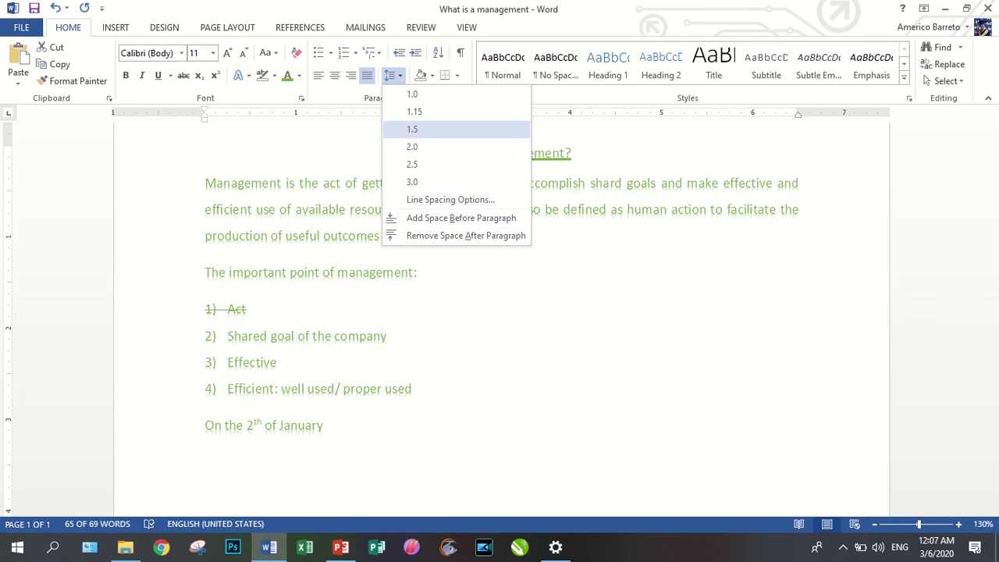
pyautogui.click(412, 164)
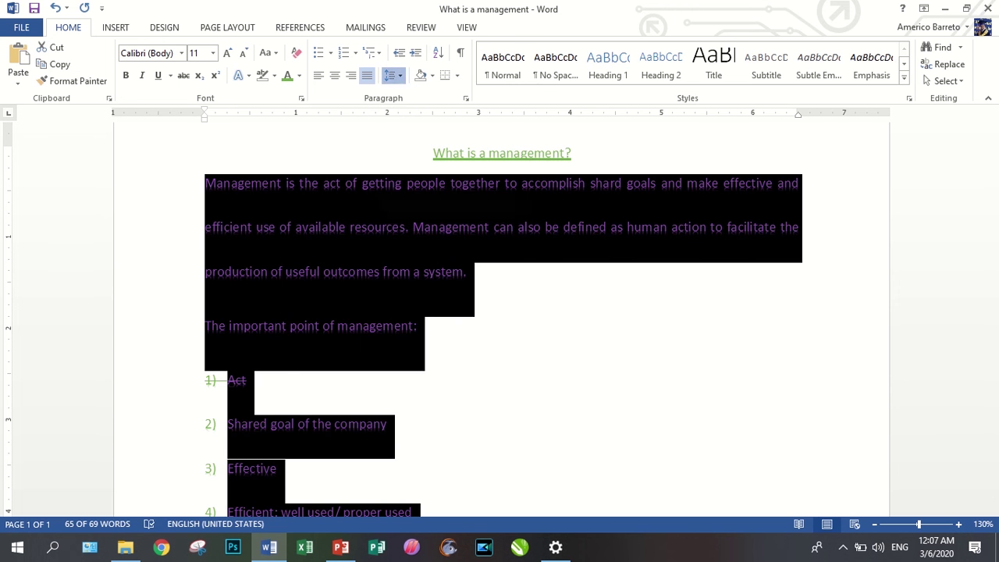
pyautogui.click(390, 75)
pyautogui.click(413, 94)
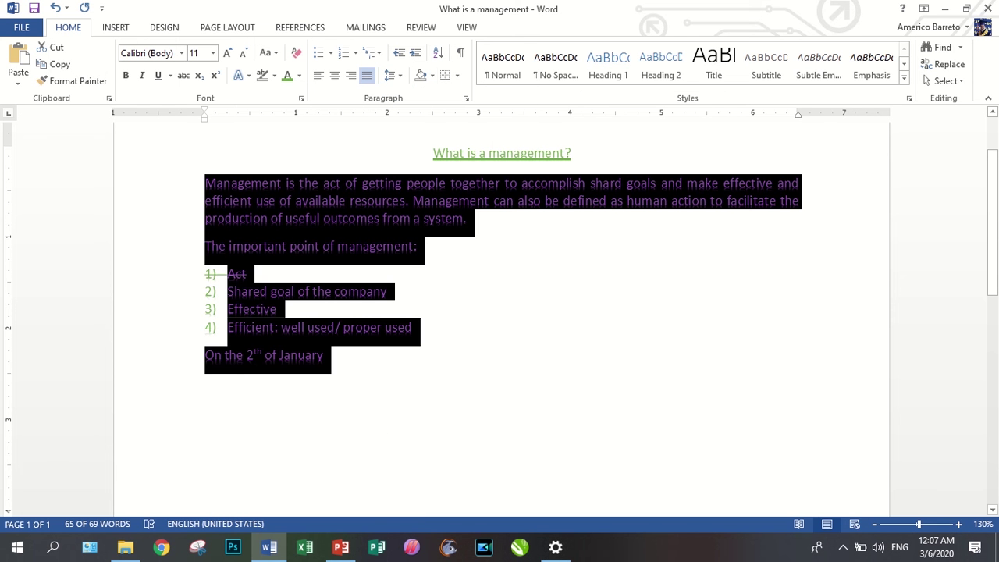
# Apply Green, Accent 6 shading to the text below the heading and remove the shading again.
pyautogui.click(432, 75)
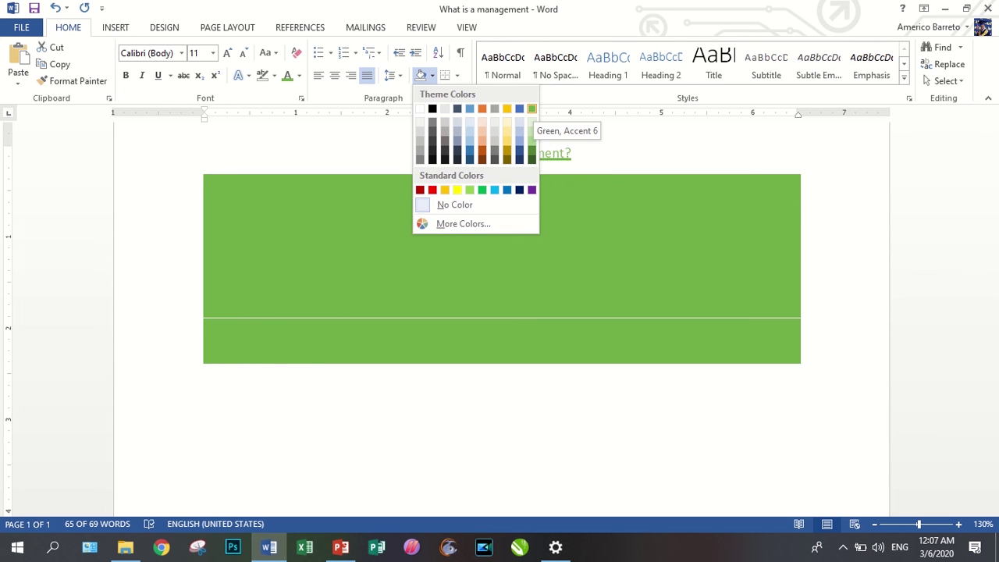
pyautogui.click(532, 109)
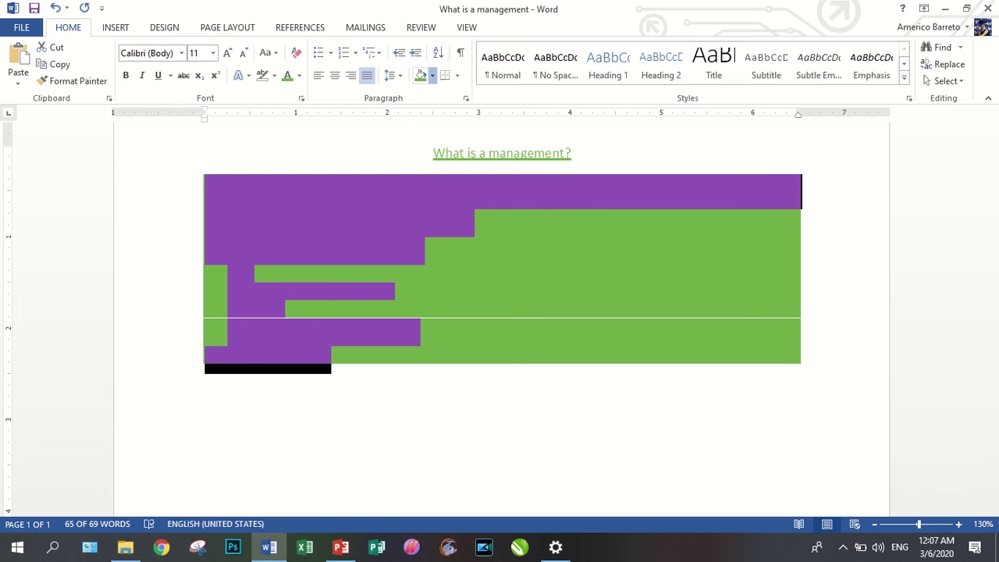
pyautogui.click(431, 76)
pyautogui.click(432, 108)
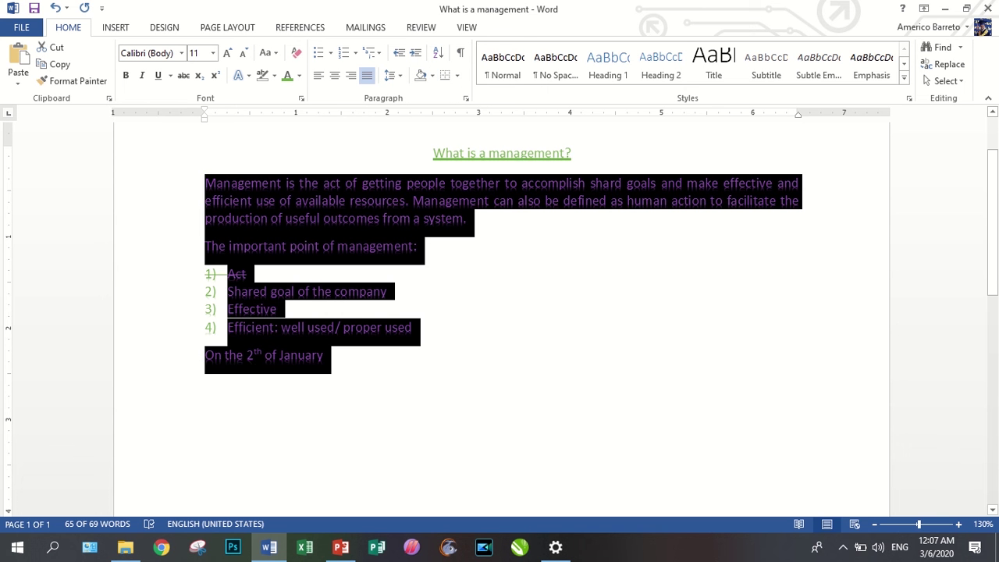
# Remove the underline from the heading "What is a management?".
pyautogui.click(433, 153)
pyautogui.moveTo(433, 153); pyautogui.dragTo(580, 160)
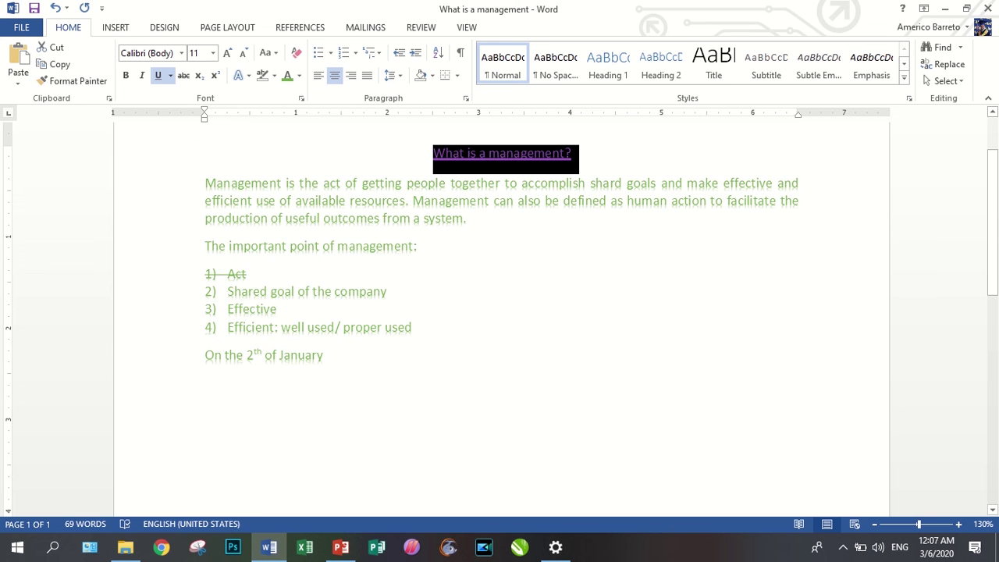
pyautogui.click(157, 75)
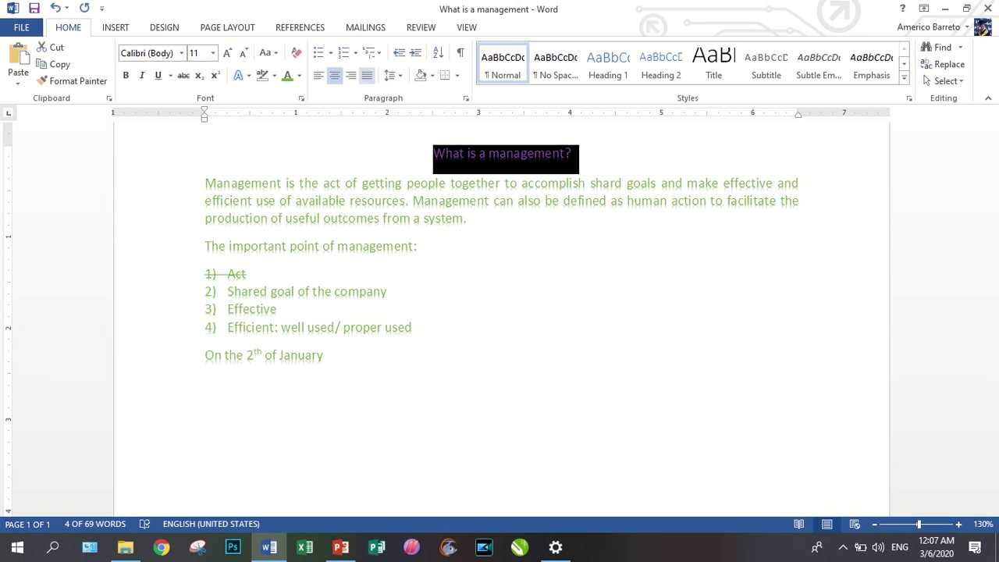
# Add bottom, left, top and right borders to the heading "What is a management?".
pyautogui.click(445, 76)
pyautogui.click(445, 76)
pyautogui.click(445, 75)
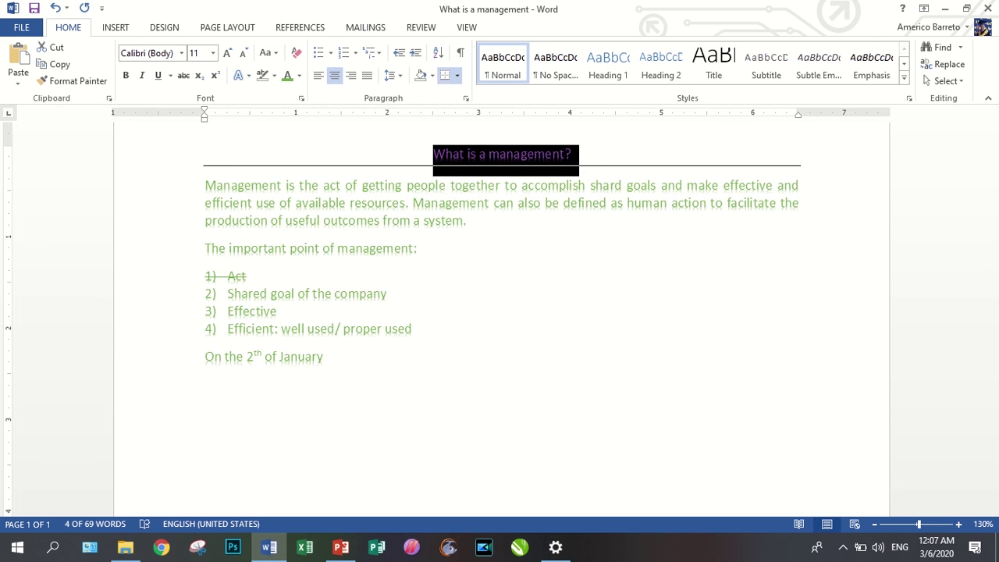
pyautogui.click(458, 76)
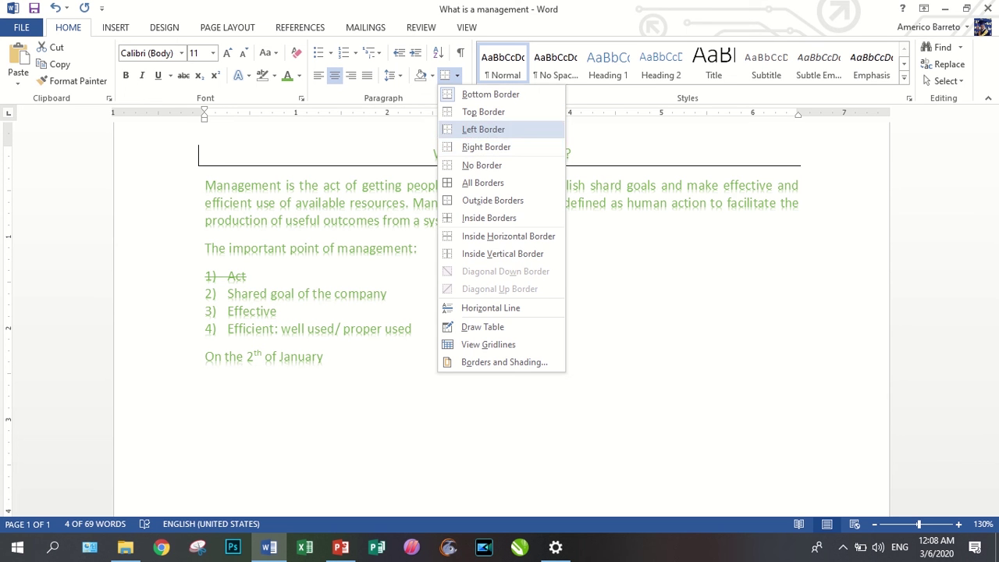
pyautogui.click(484, 129)
pyautogui.click(457, 74)
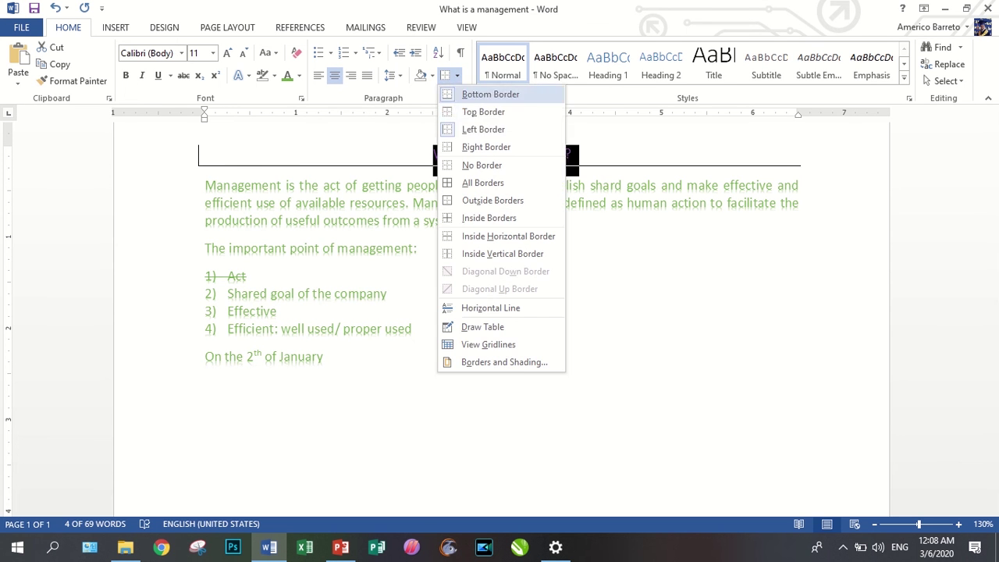
pyautogui.click(483, 111)
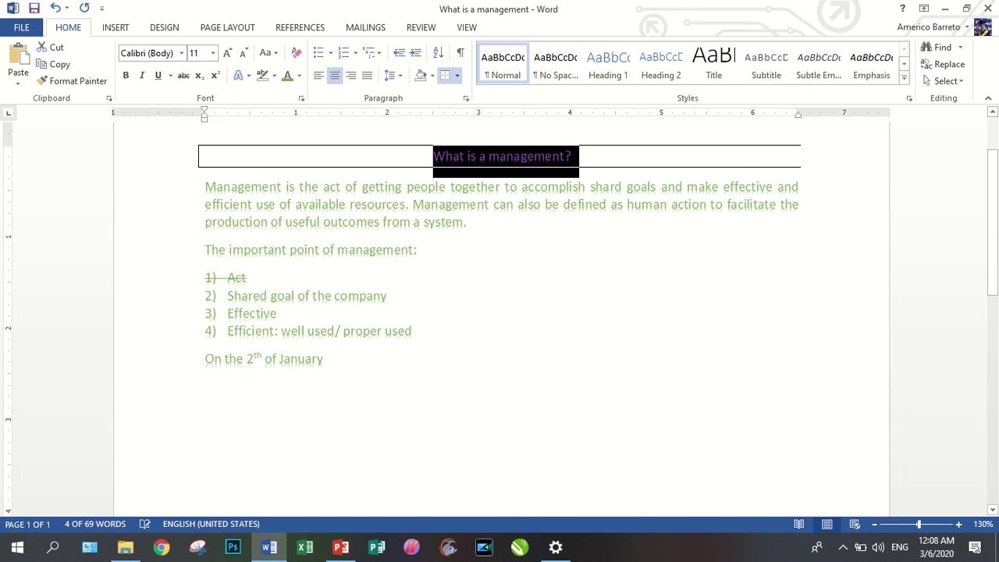
pyautogui.click(457, 75)
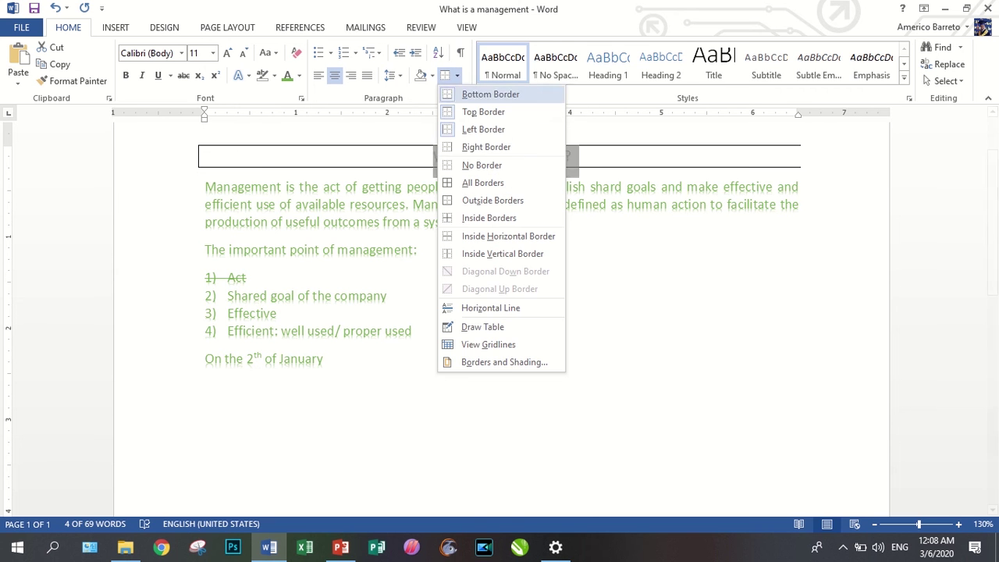
pyautogui.click(487, 146)
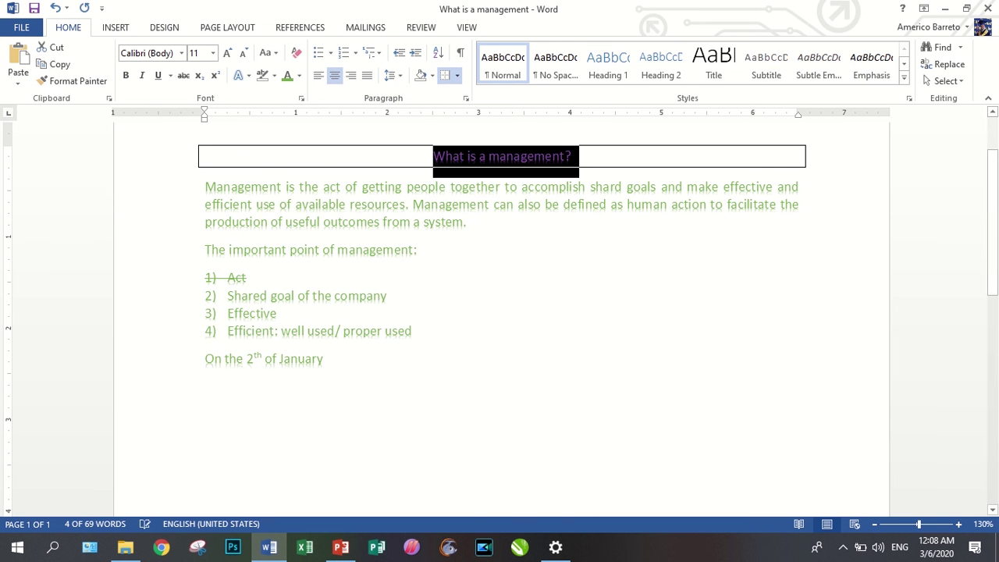
# Clear all borders from the heading "What is a management?" and give it only a bottom border.
pyautogui.click(457, 75)
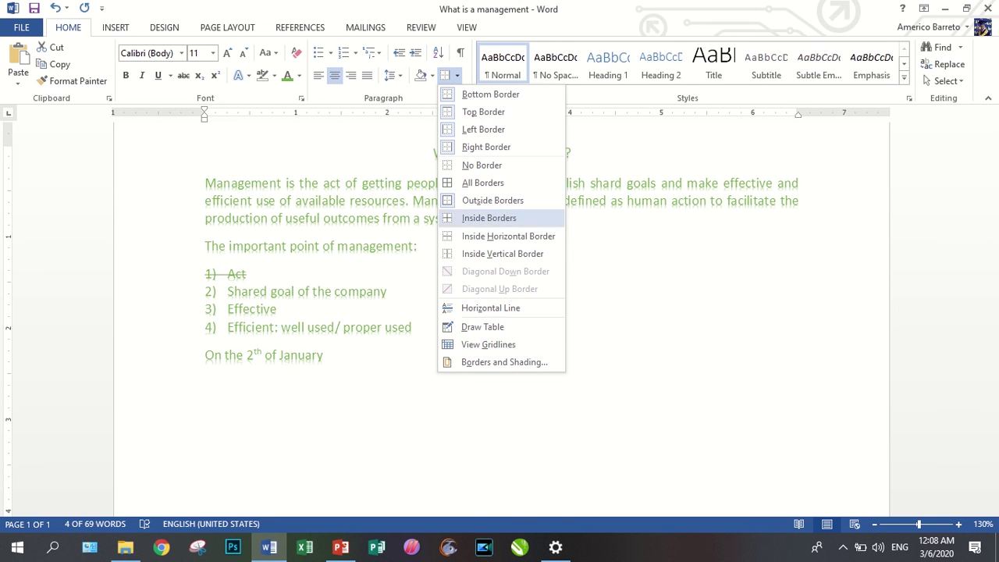
pyautogui.click(481, 165)
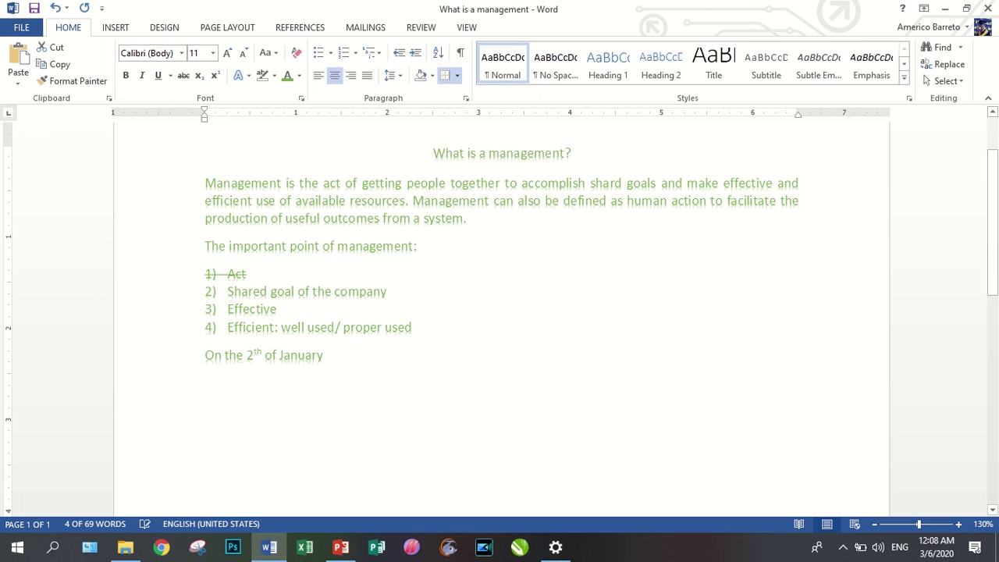
pyautogui.click(456, 75)
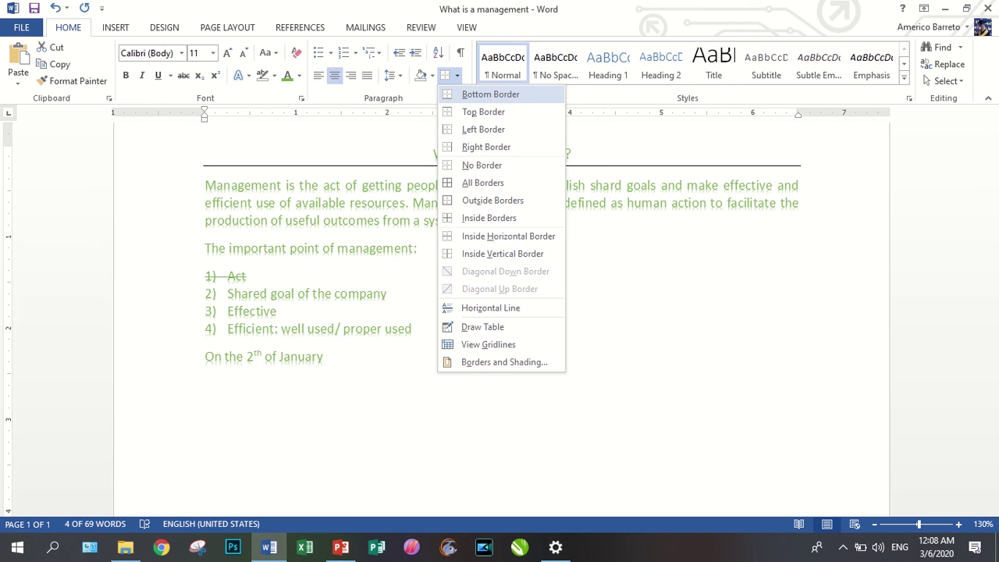
pyautogui.click(490, 94)
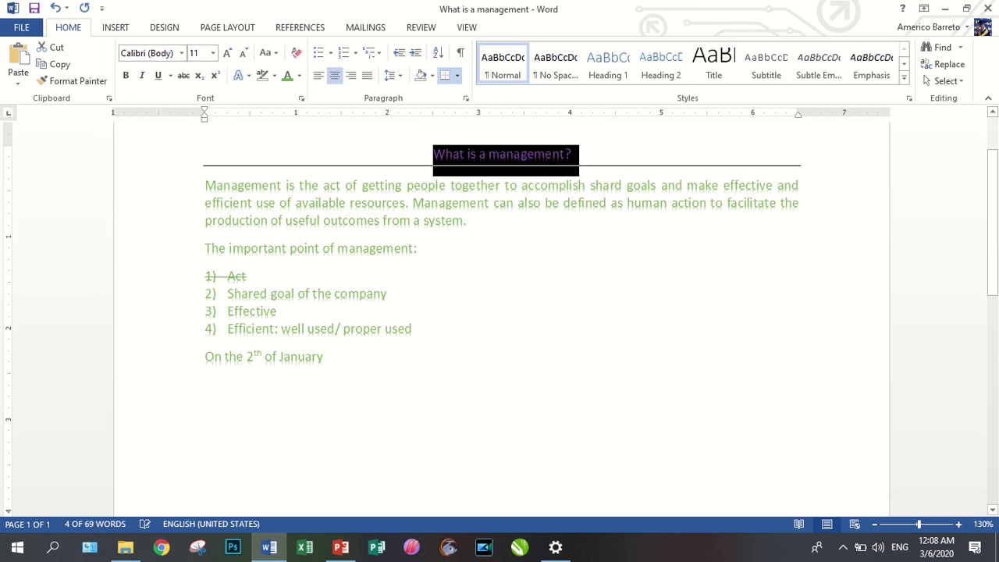
# Enlarge the heading "What is a management?" to font size 16 and make it bold.
pyautogui.scroll(2, 501, 313)
pyautogui.click(573, 239)
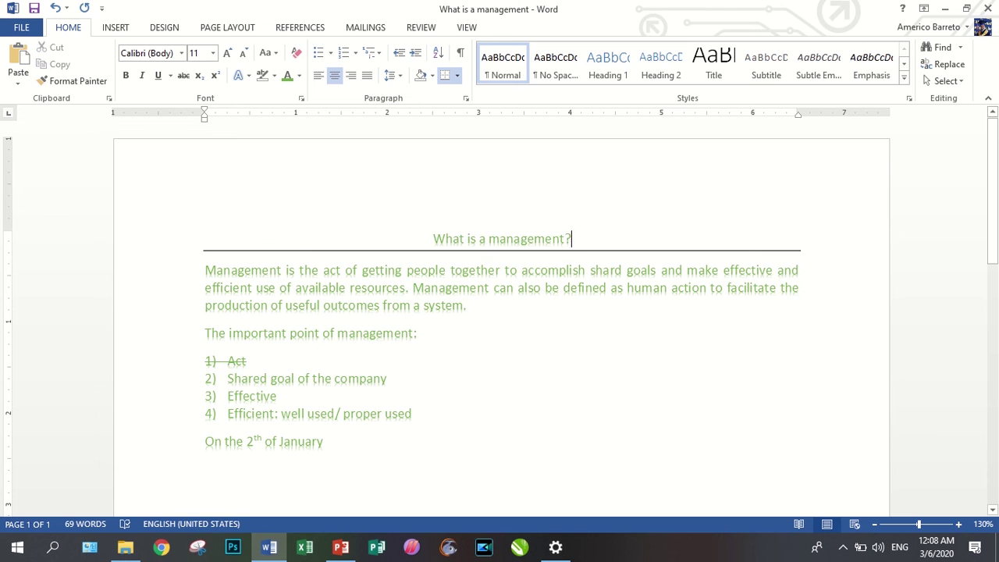
pyautogui.tripleClick(573, 239)
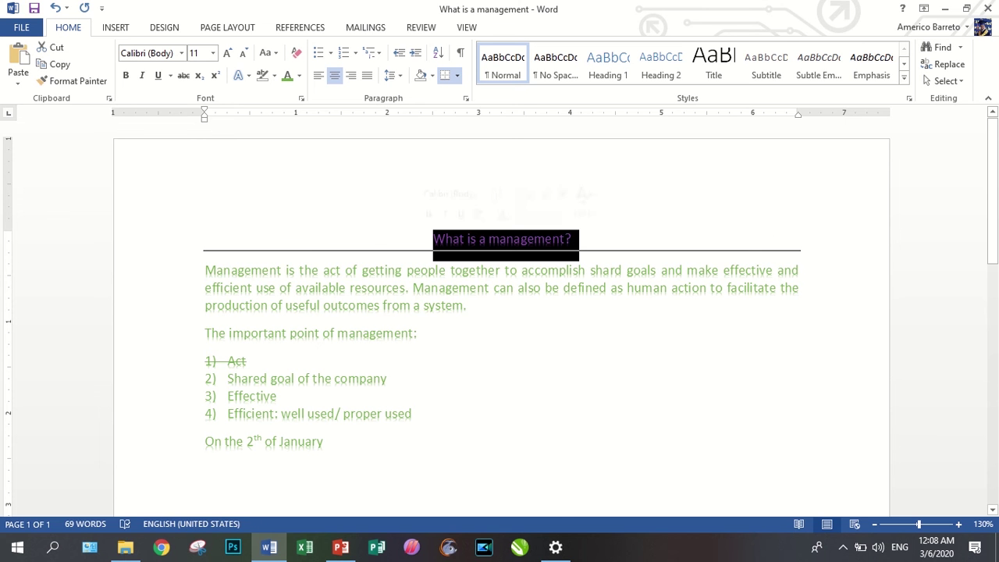
pyautogui.click(227, 53)
pyautogui.click(227, 52)
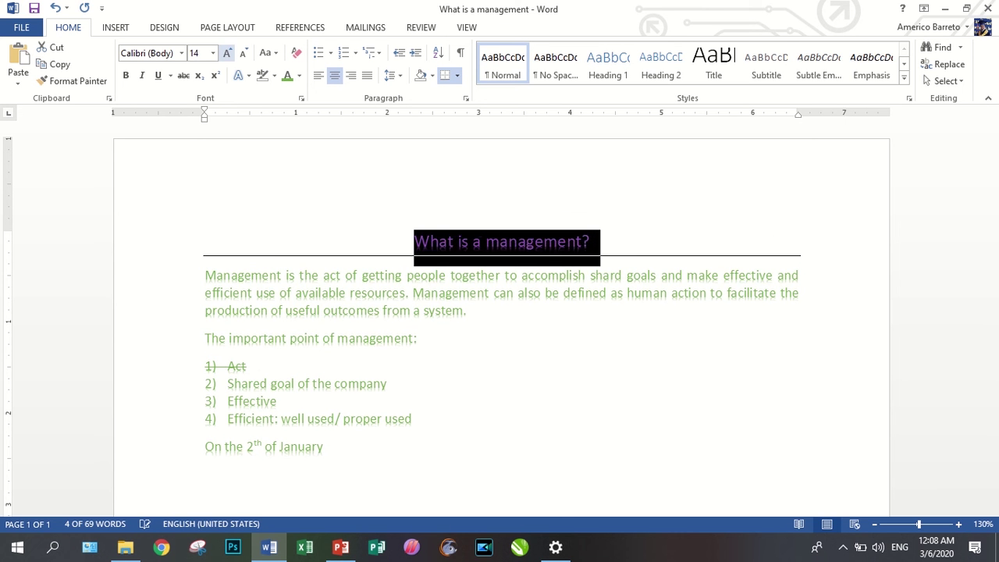
pyautogui.click(227, 52)
pyautogui.click(126, 75)
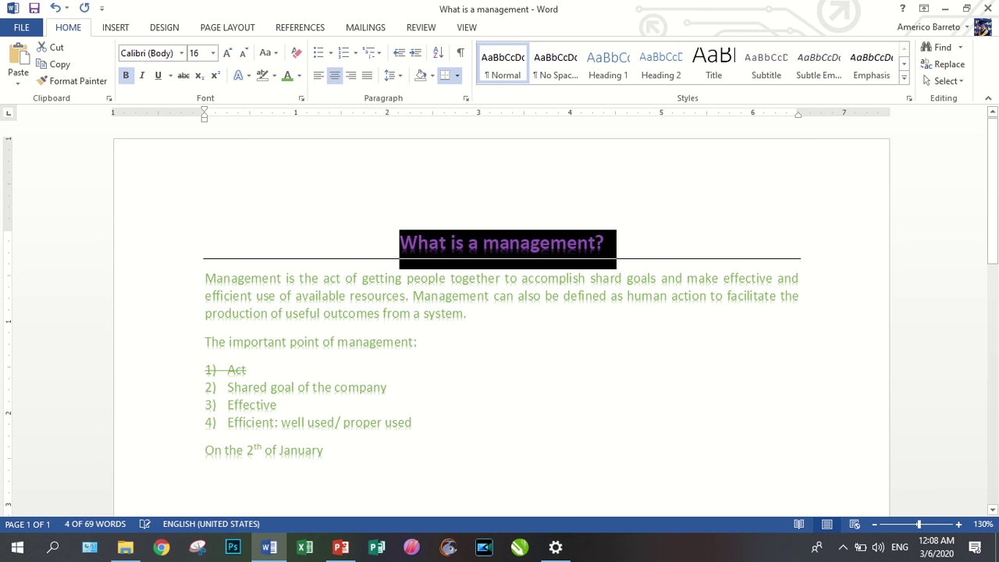
# Apply the Normal style to the whole document.
pyautogui.click(418, 342)
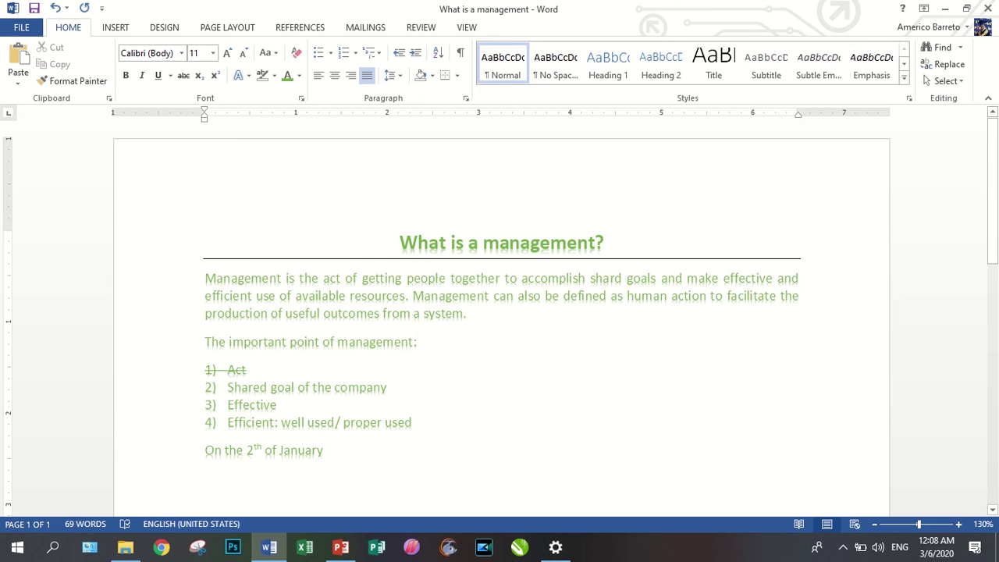
pyautogui.hotkey('ctrl', 'Home')
pyautogui.hotkey('ctrl', 'a')
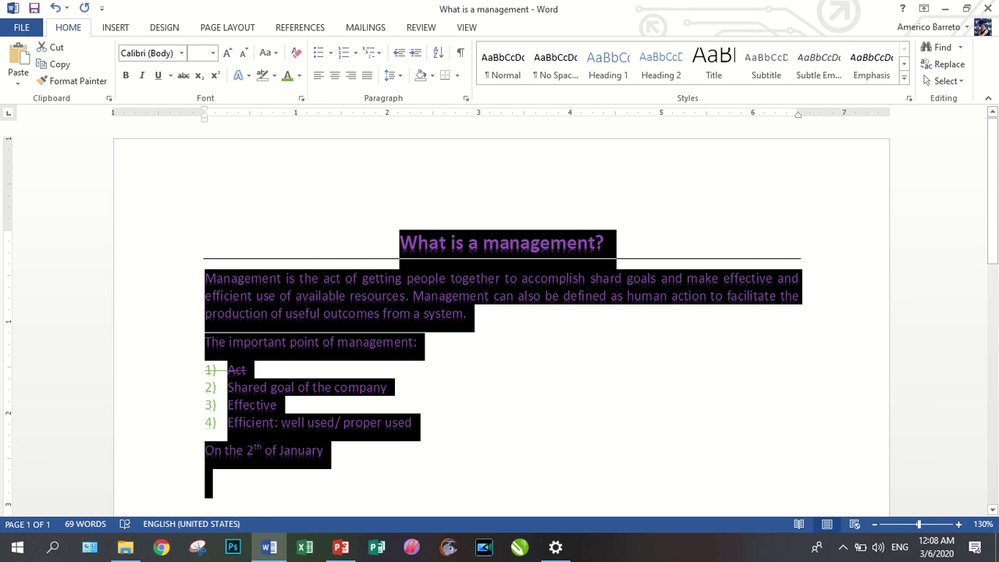
pyautogui.click(502, 63)
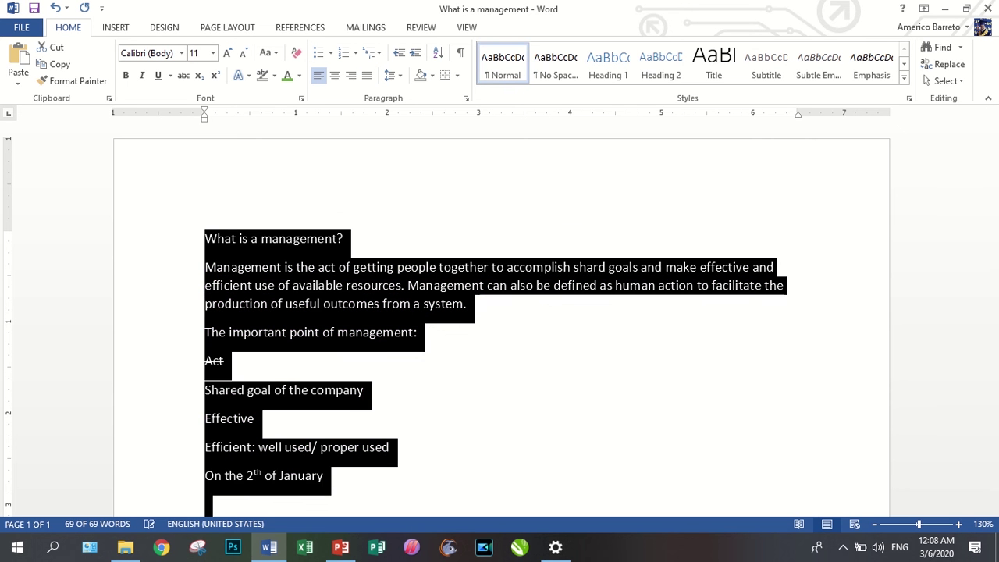
# Try the No Spacing, Heading 2, Heading 3, Heading 4, Heading 5 and List Paragraph styles on the whole document.
pyautogui.click(556, 62)
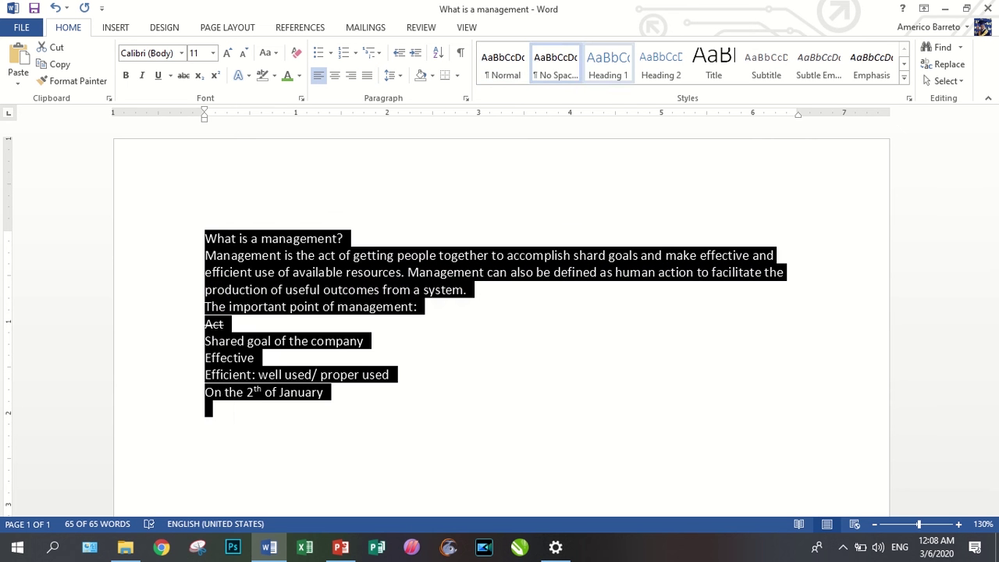
pyautogui.click(661, 62)
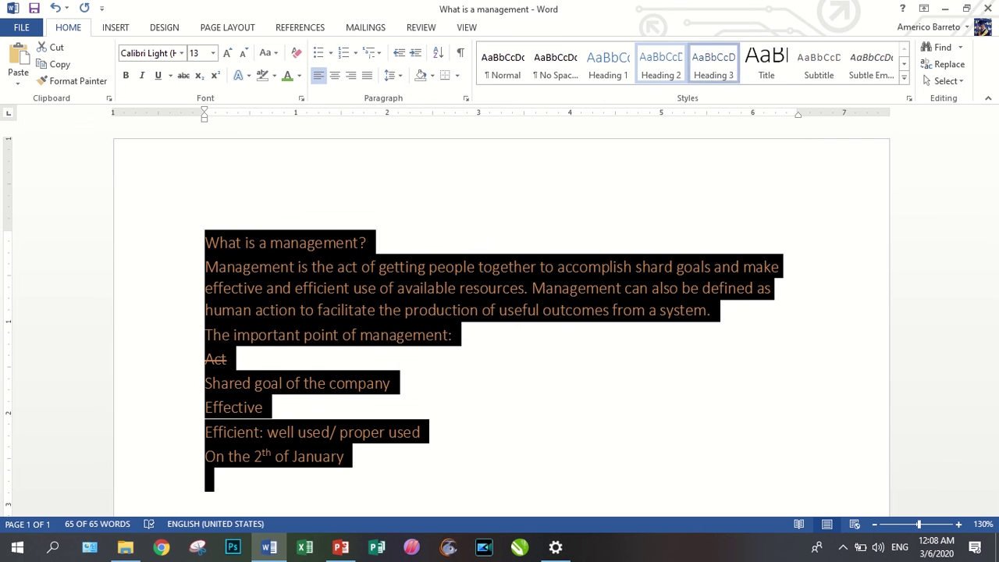
pyautogui.click(714, 62)
pyautogui.click(904, 77)
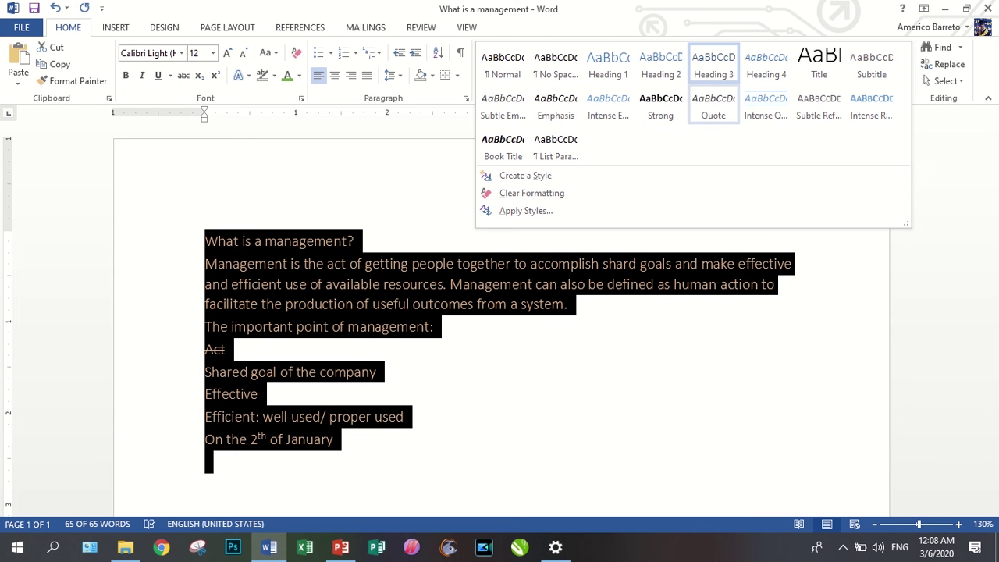
pyautogui.click(766, 62)
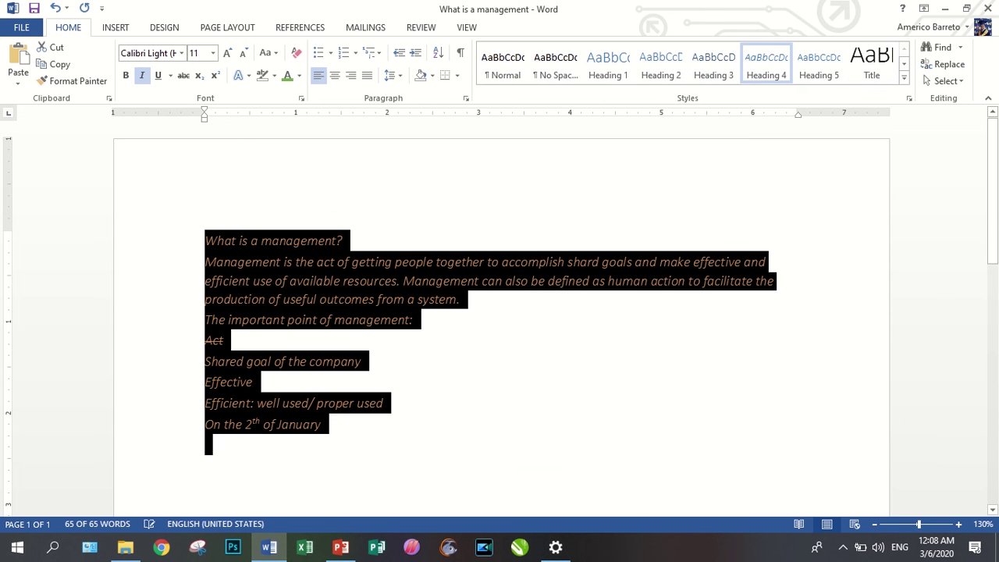
pyautogui.click(904, 76)
pyautogui.click(819, 63)
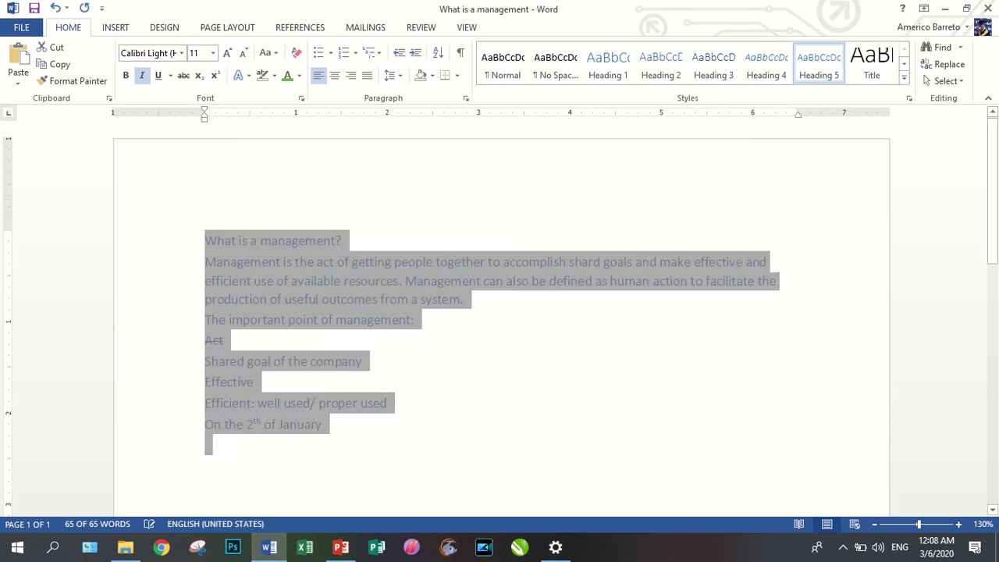
pyautogui.click(903, 76)
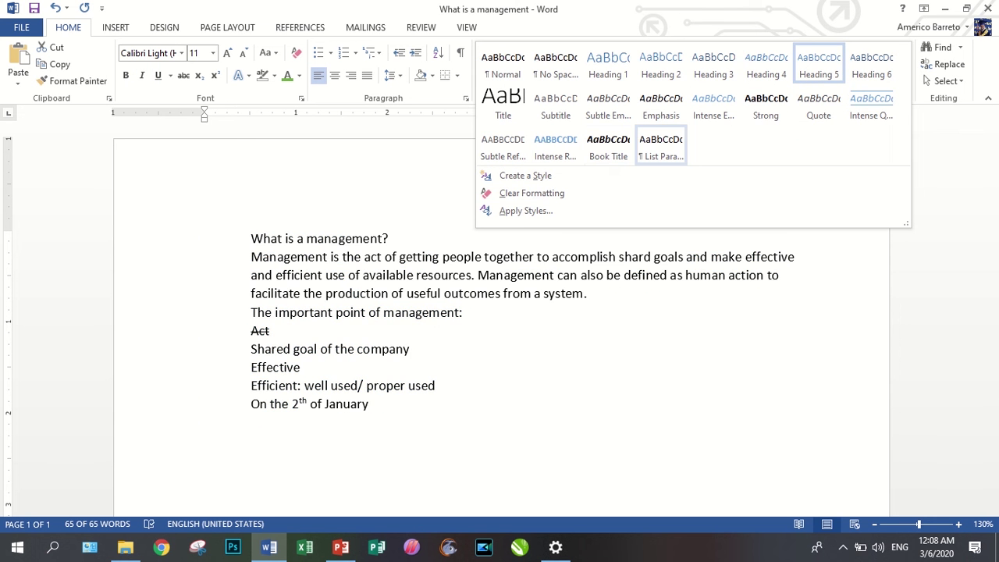
pyautogui.click(661, 146)
# Return the whole document to the Normal style and select all its text.
pyautogui.click(904, 76)
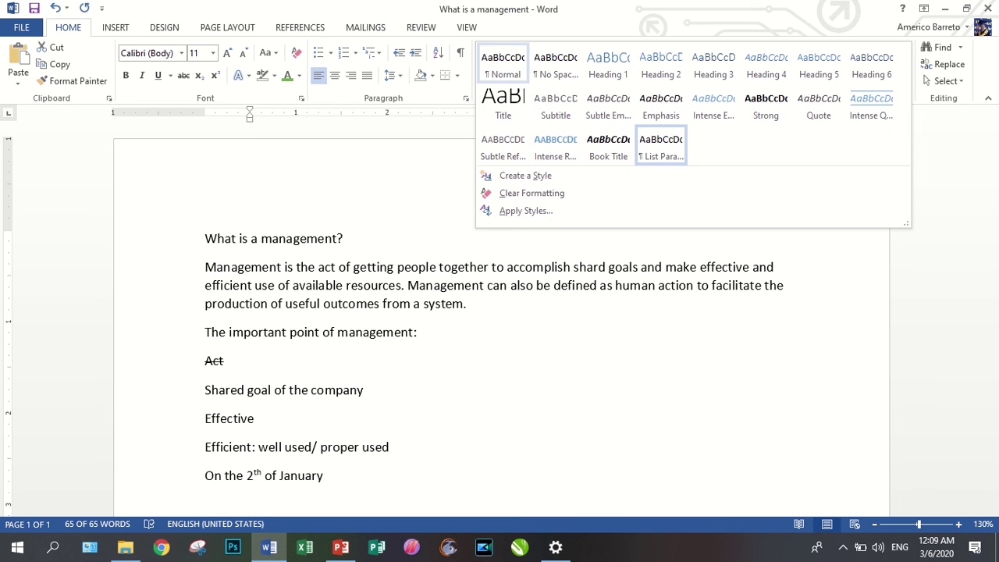
pyautogui.press('Escape')
pyautogui.hotkey('ctrl', 'a')
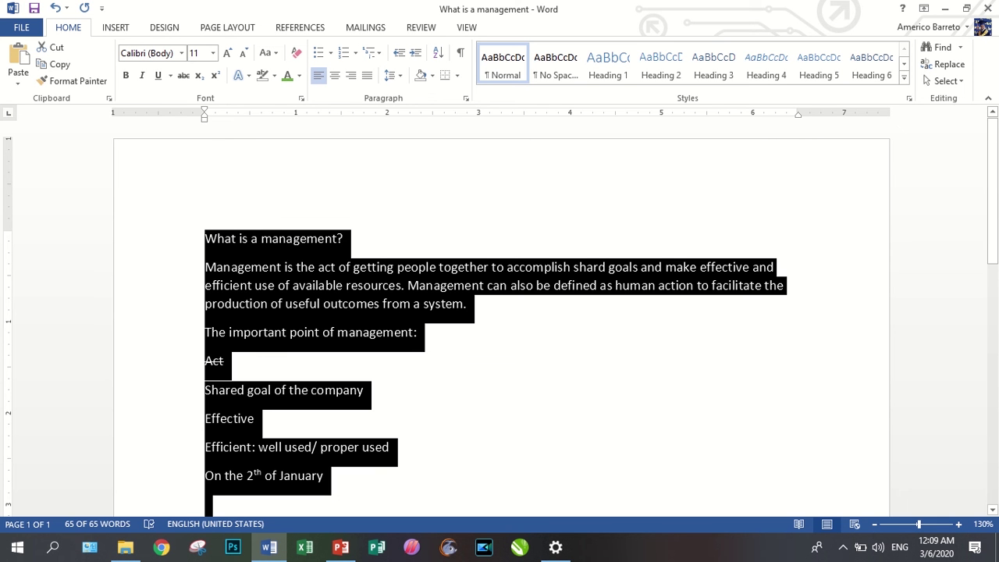
pyautogui.scroll(-3, 500, 320)
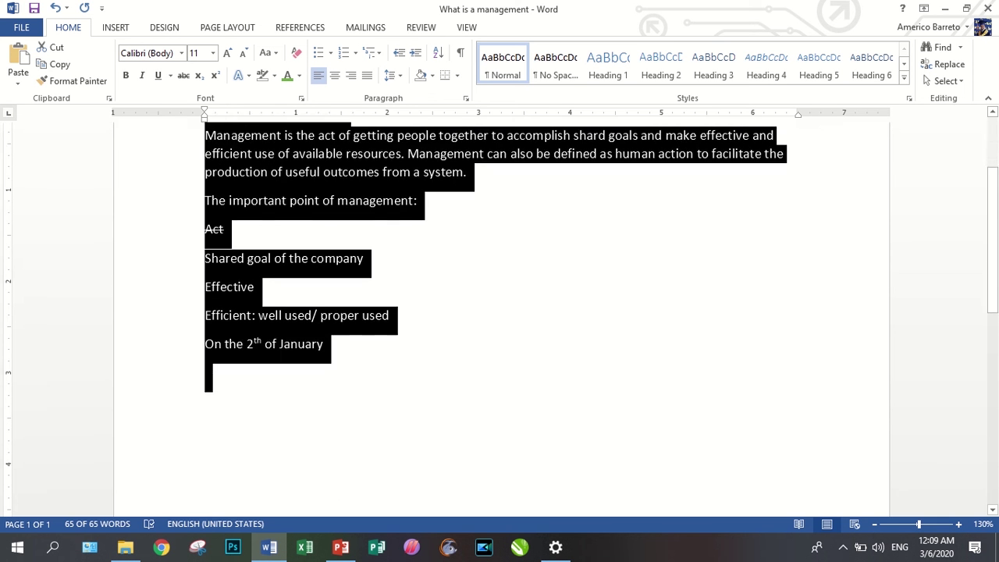
pyautogui.scroll(3, 500, 320)
pyautogui.scroll(-3, 500, 320)
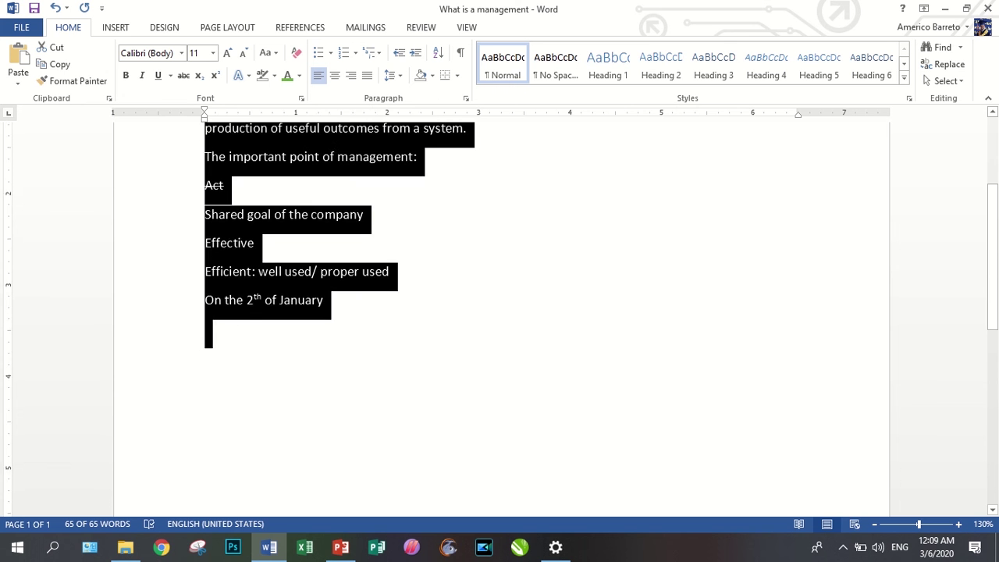
pyautogui.scroll(-1, 500, 320)
pyautogui.scroll(4, 499, 320)
pyautogui.click(418, 331)
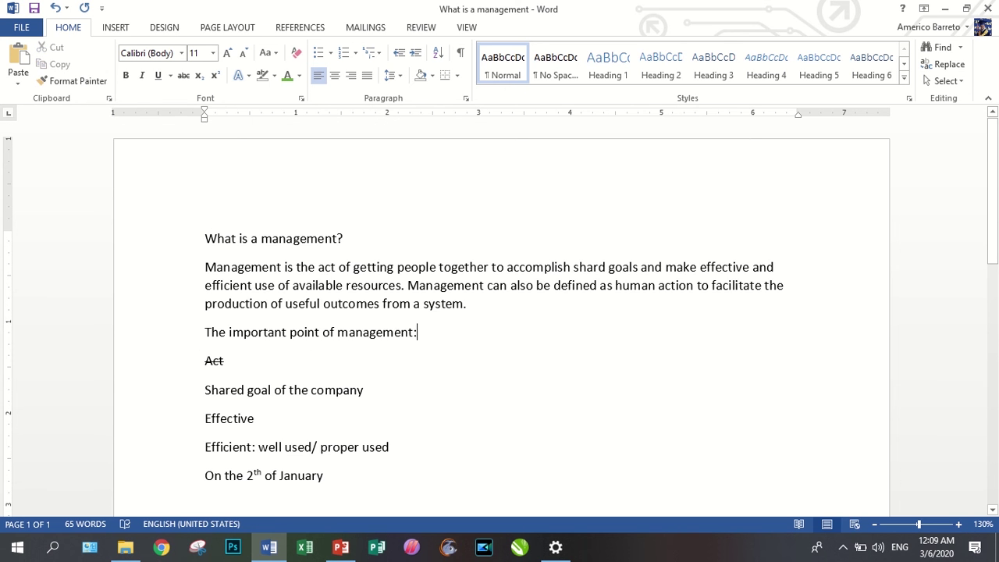
# Turn the lines from "Act" to "On the 2th of January" into a bulleted list with arrowhead bullets.
pyautogui.scroll(-1, 500, 320)
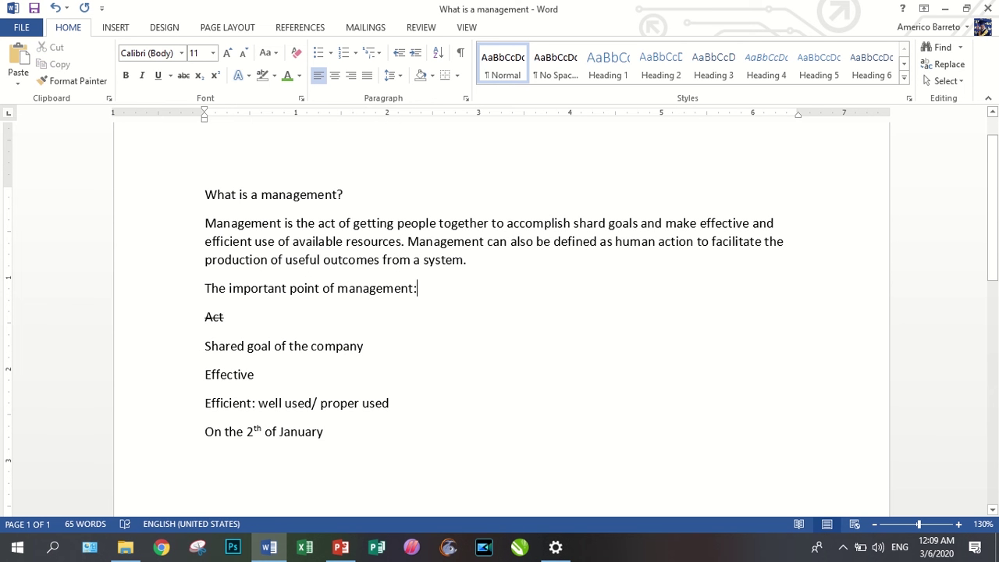
pyautogui.moveTo(205, 318); pyautogui.dragTo(483, 474)
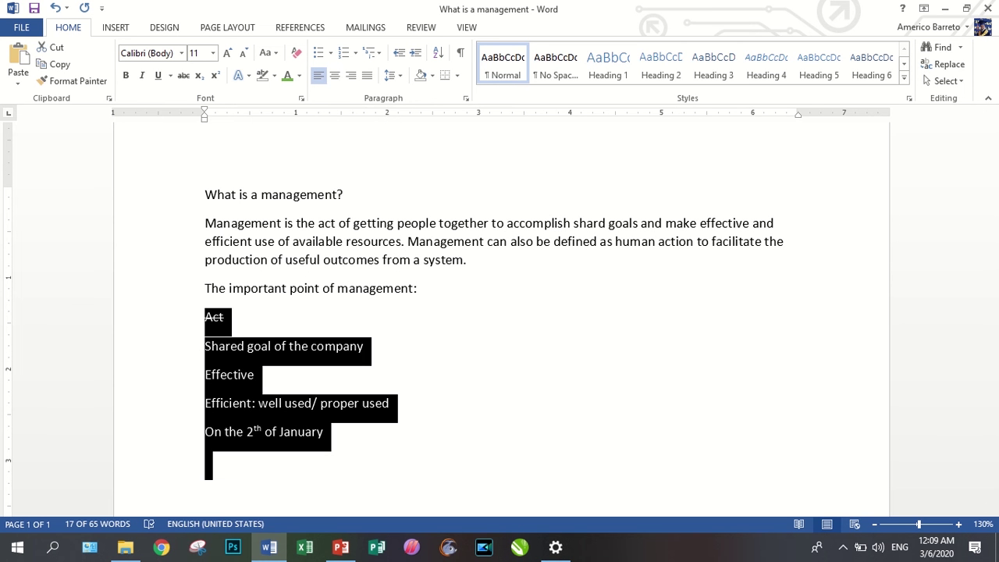
pyautogui.click(330, 52)
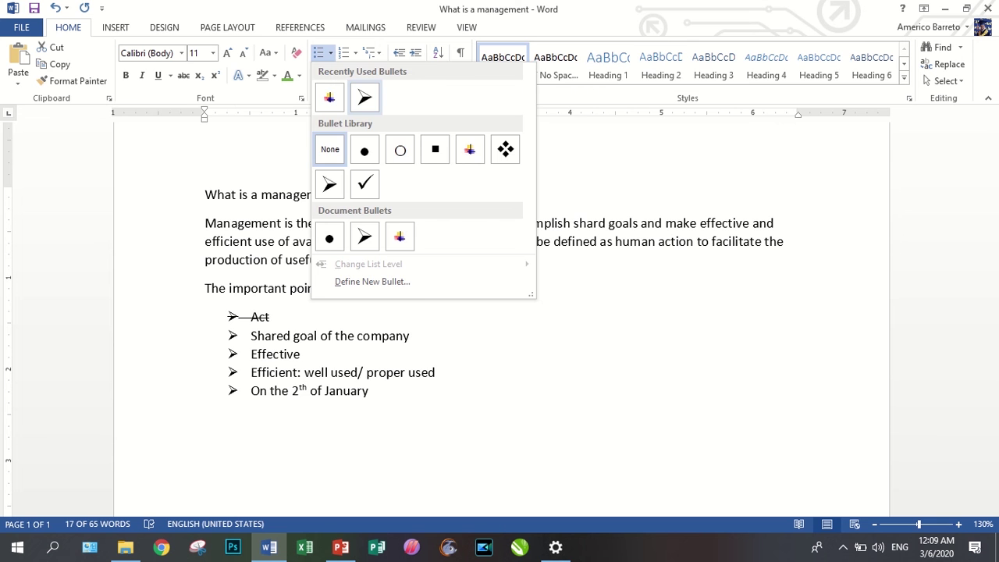
pyautogui.click(364, 96)
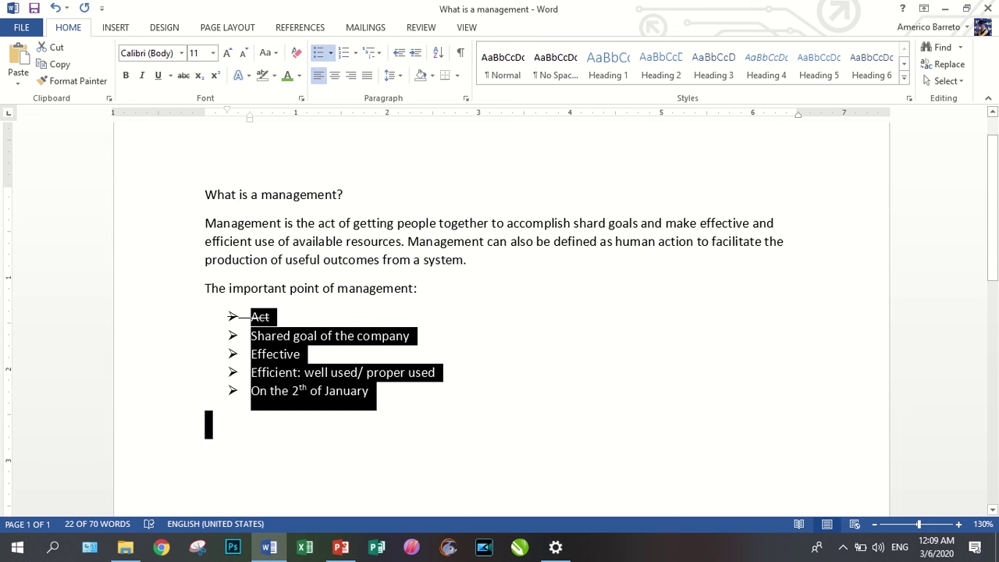
# Set the whole document's font to Adobe Fangsong Std R at size 12.
pyautogui.hotkey('ctrl', 'a')
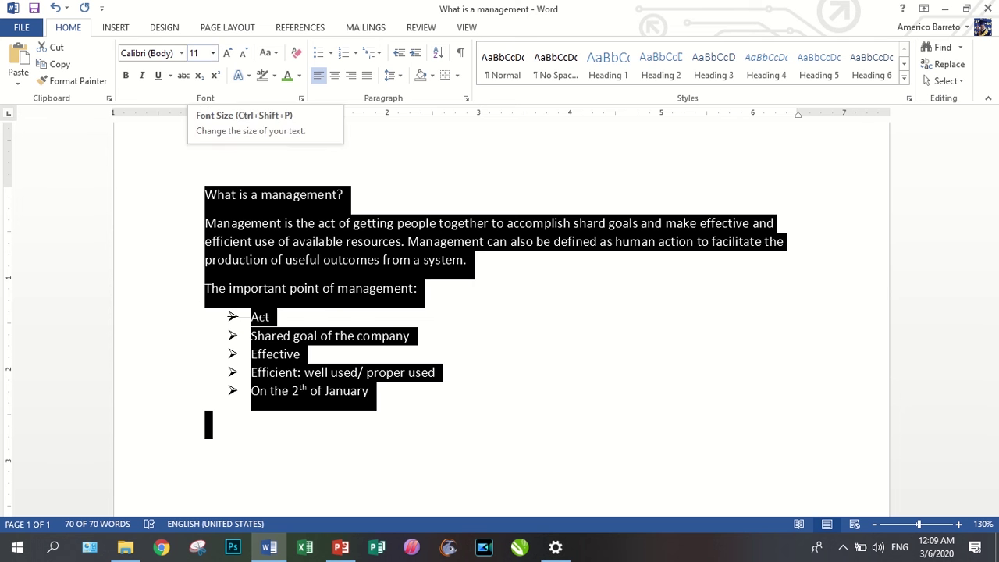
pyautogui.click(181, 54)
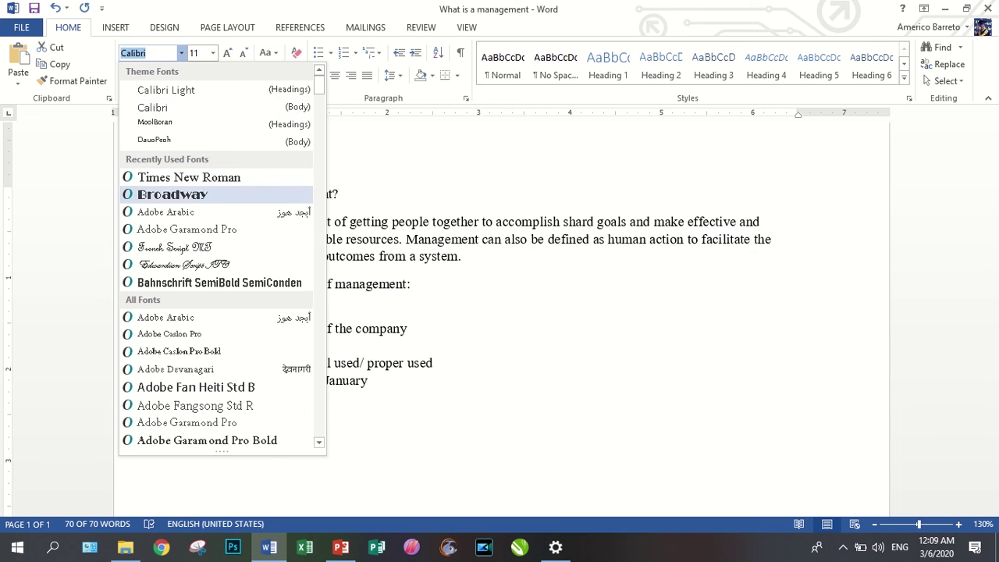
pyautogui.scroll(-4, 195, 195)
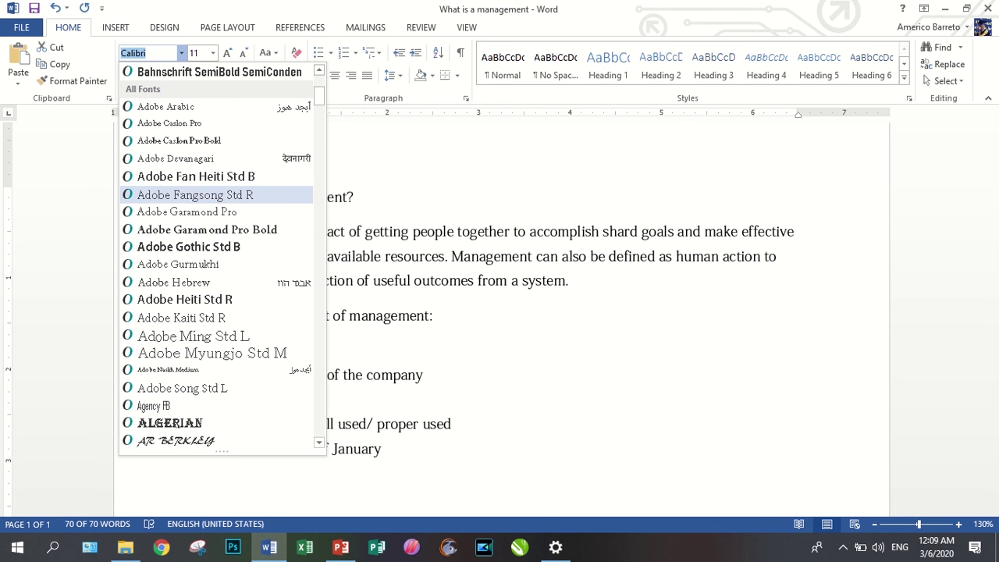
pyautogui.click(195, 195)
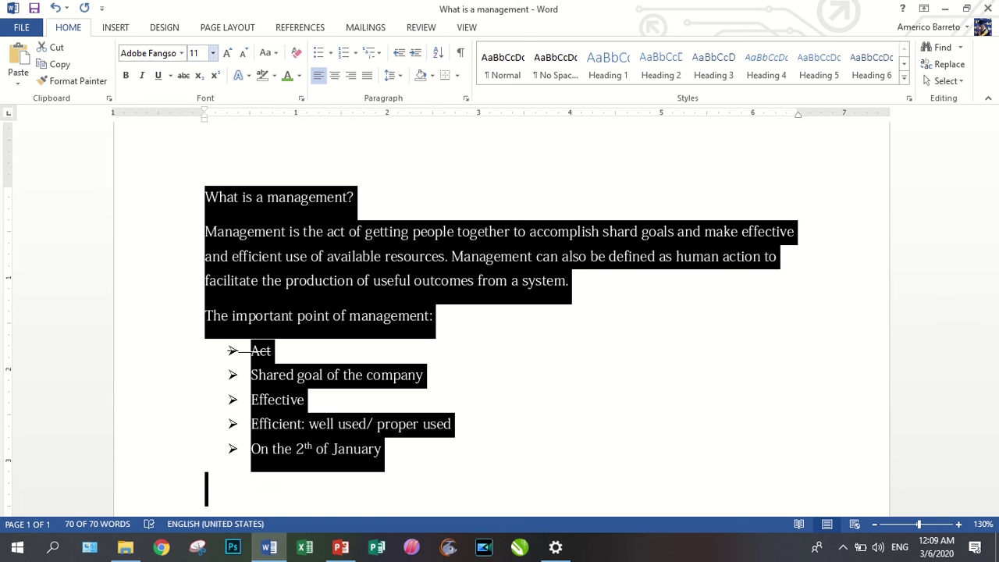
pyautogui.click(213, 53)
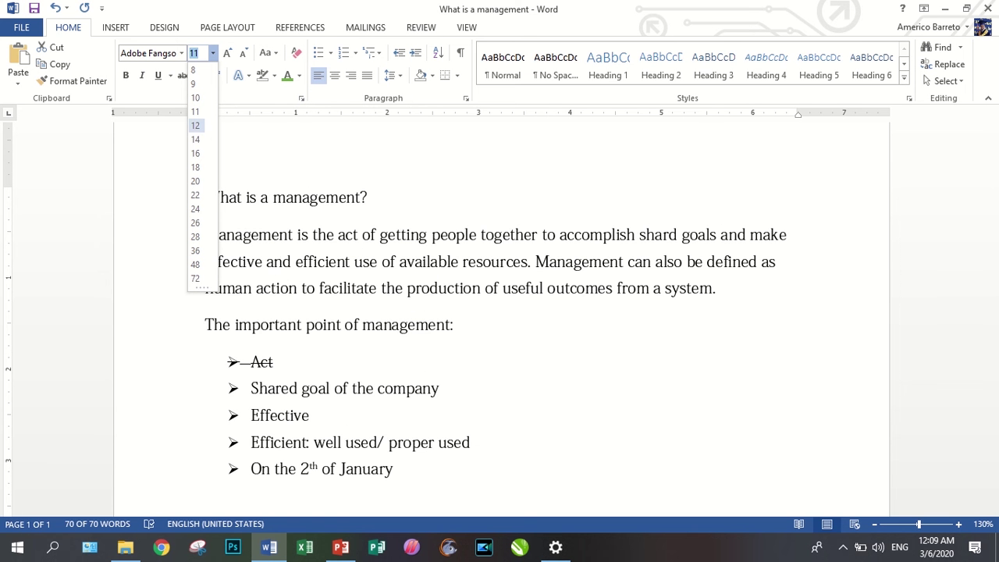
pyautogui.click(195, 124)
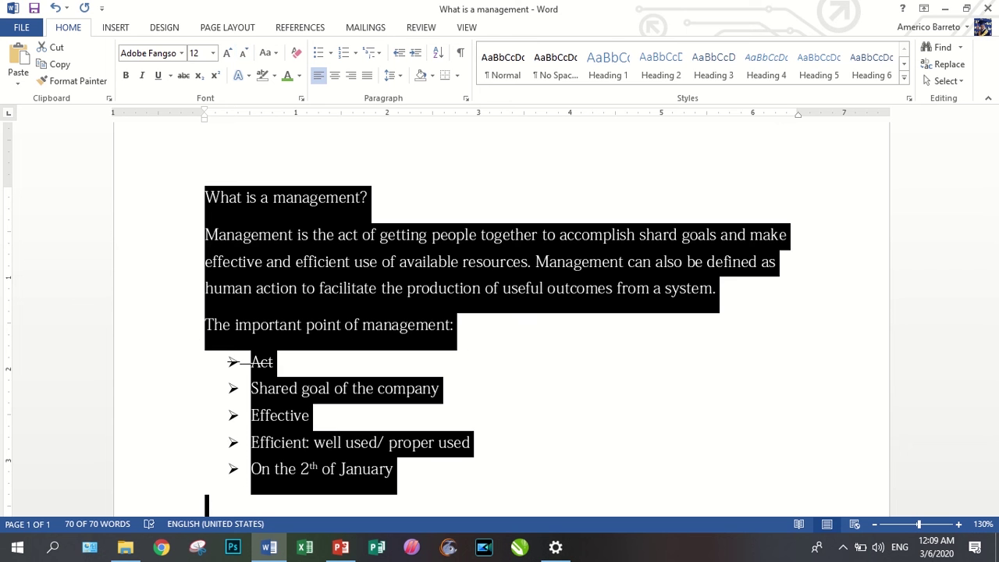
# Enlarge the whole document's text step by step to font size 26.
pyautogui.click(227, 52)
pyautogui.click(227, 52)
pyautogui.click(227, 52)
pyautogui.click(227, 53)
pyautogui.click(227, 52)
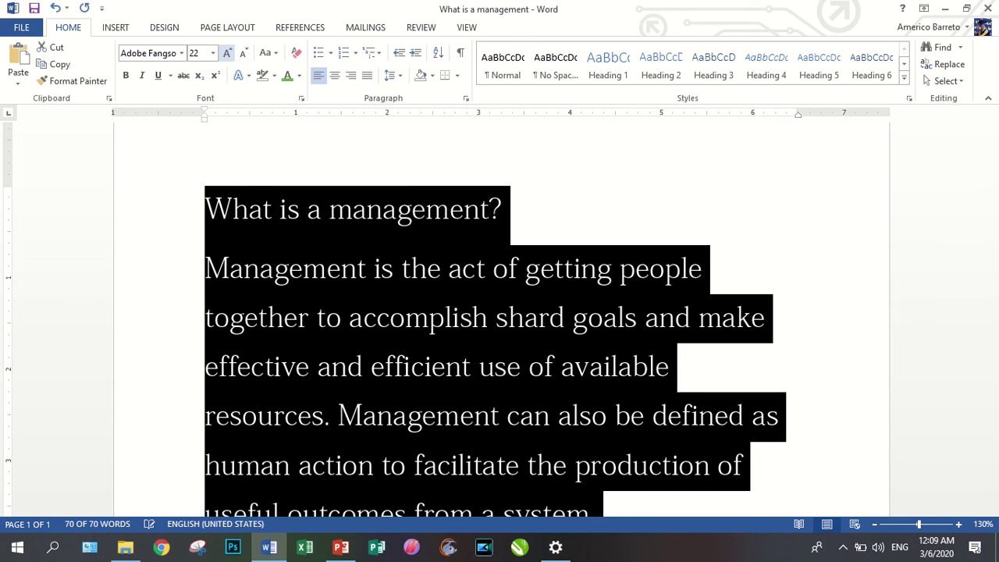
pyautogui.click(227, 52)
pyautogui.click(227, 52)
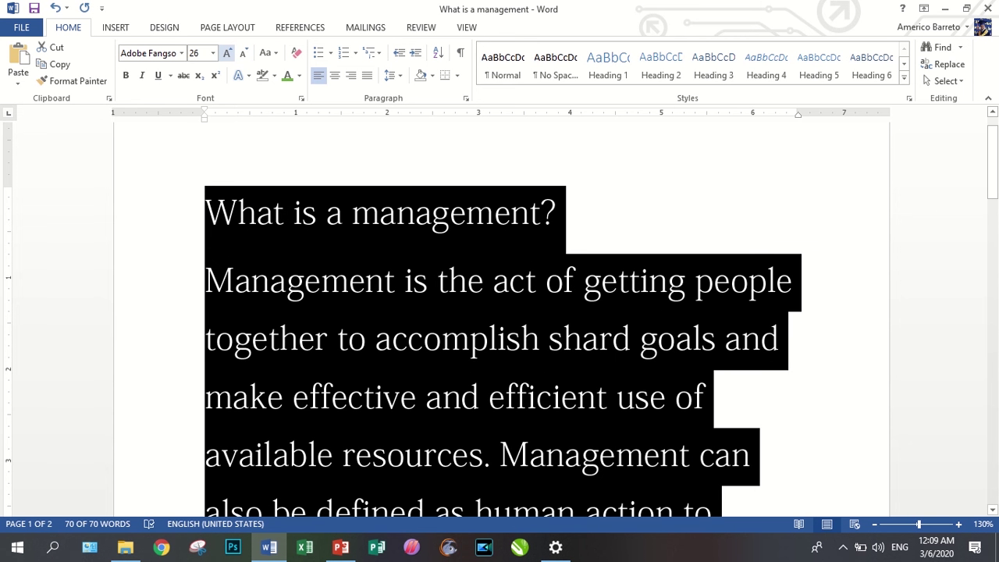
# Shrink the whole document's text step by step to font size 10.
pyautogui.click(243, 52)
pyautogui.click(243, 52)
pyautogui.click(243, 53)
pyautogui.click(243, 52)
pyautogui.click(243, 52)
pyautogui.click(243, 52)
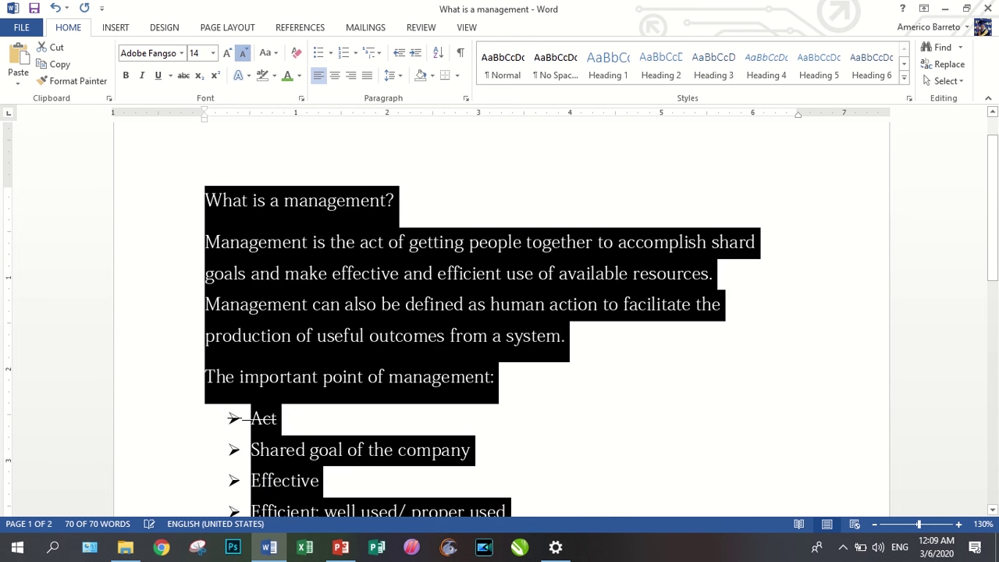
pyautogui.click(243, 52)
pyautogui.click(243, 52)
pyautogui.click(242, 52)
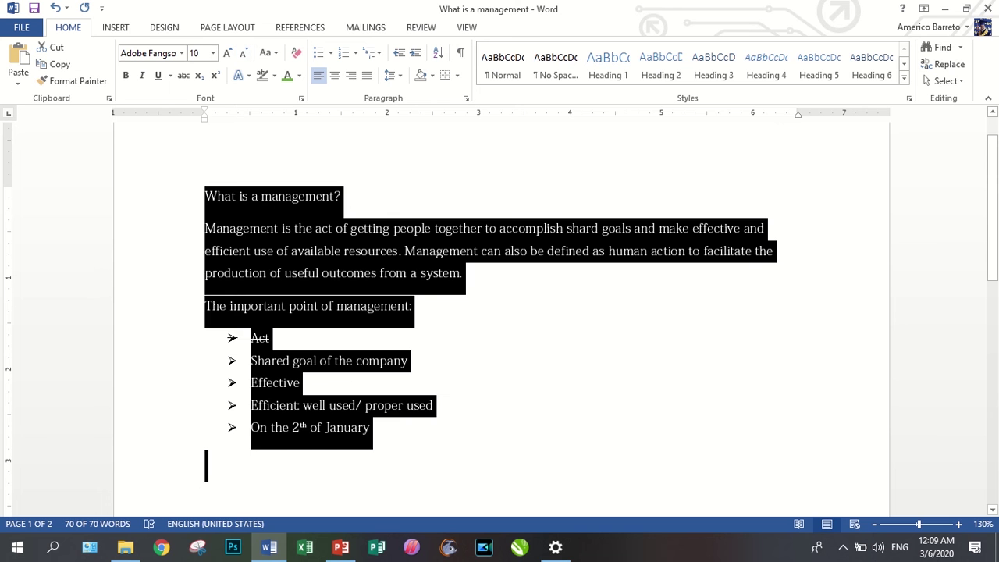
# Add an empty bullet item below "On the 2th of January" at the end of the list.
pyautogui.click(270, 338)
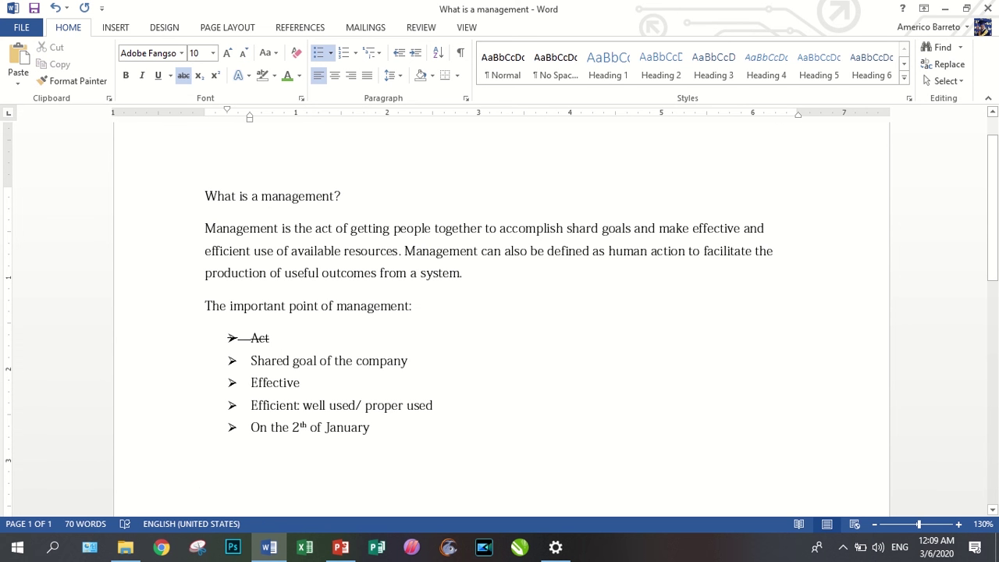
pyautogui.hotkey('ctrl', 'End')
pyautogui.press('Return')
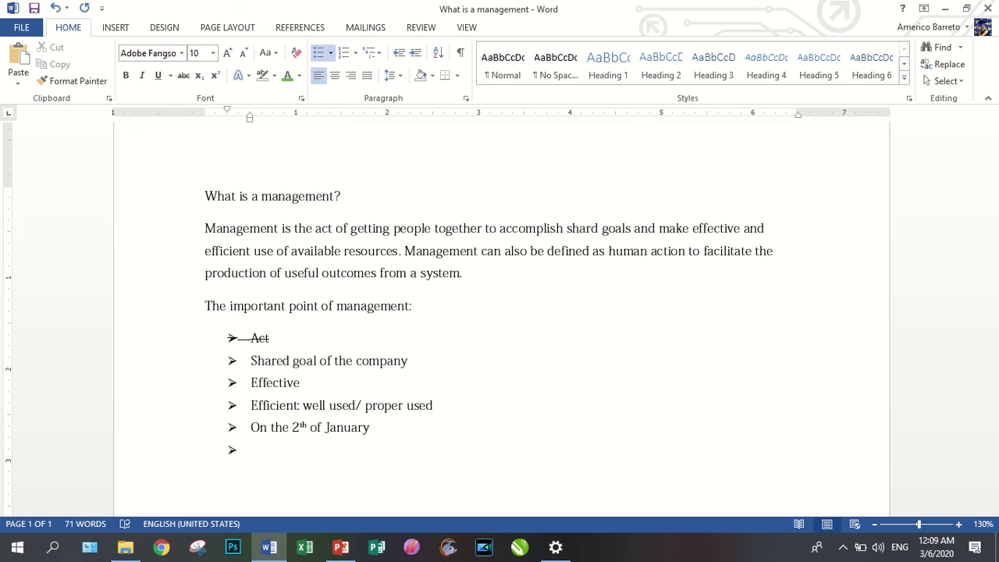